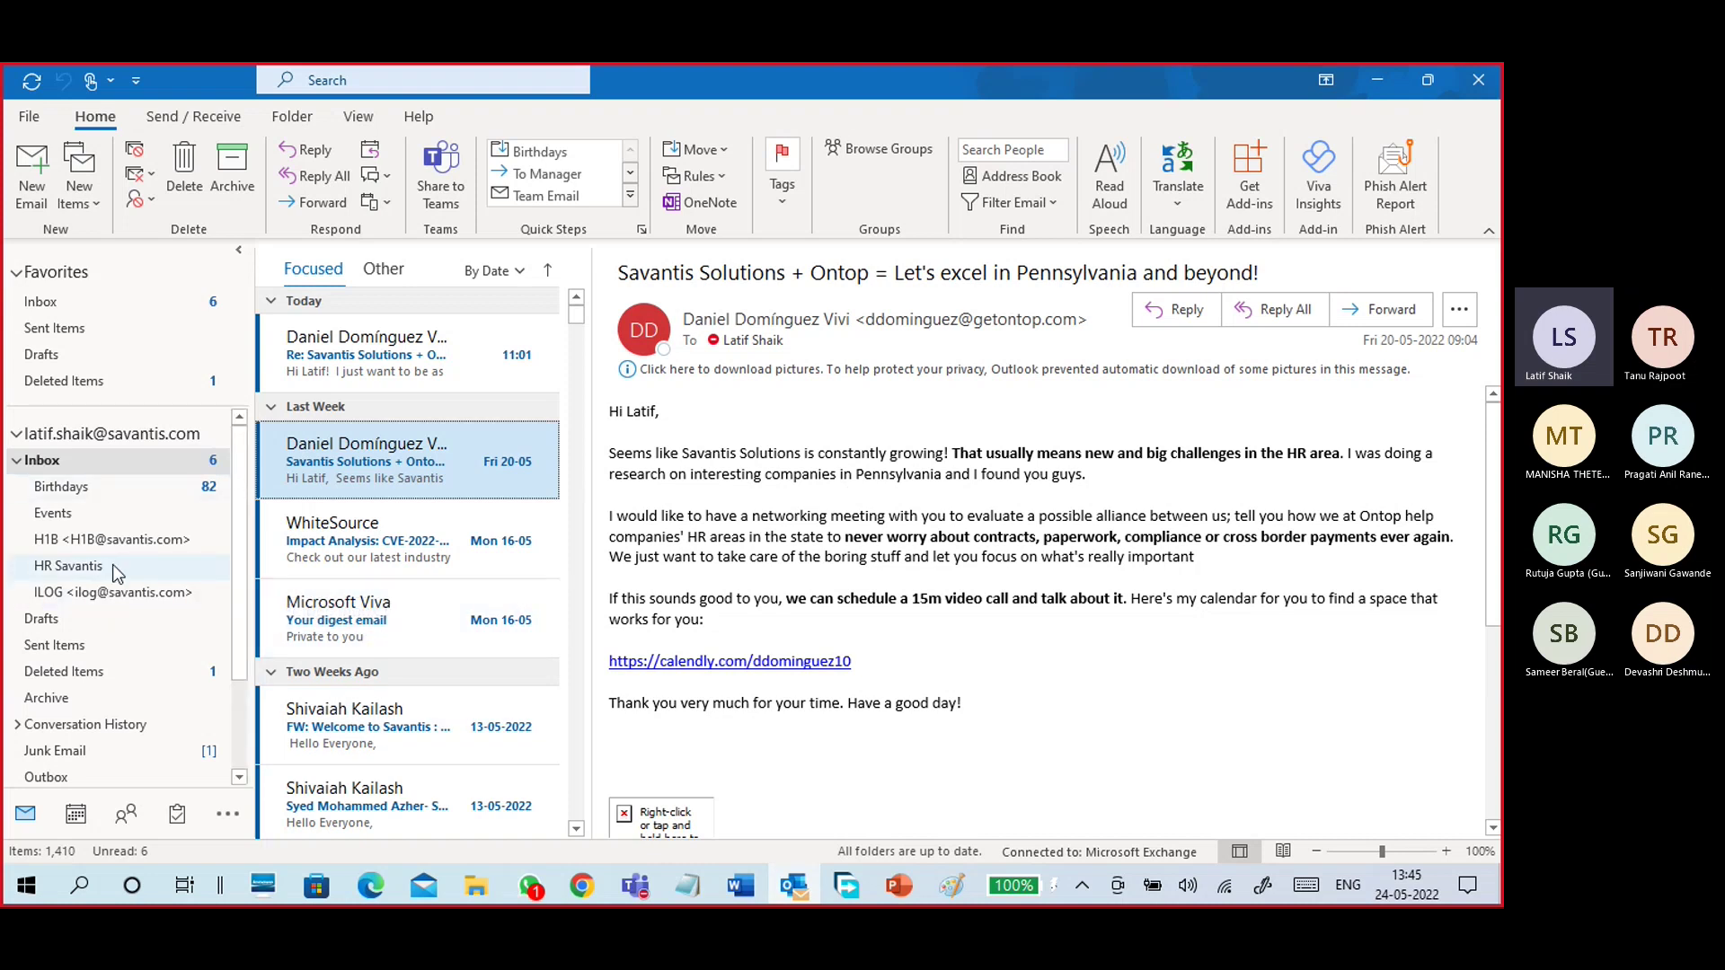
# Review the existing email rules and the templates offered for a new rule, closing everything without creating one.
pyautogui.click(723, 180)
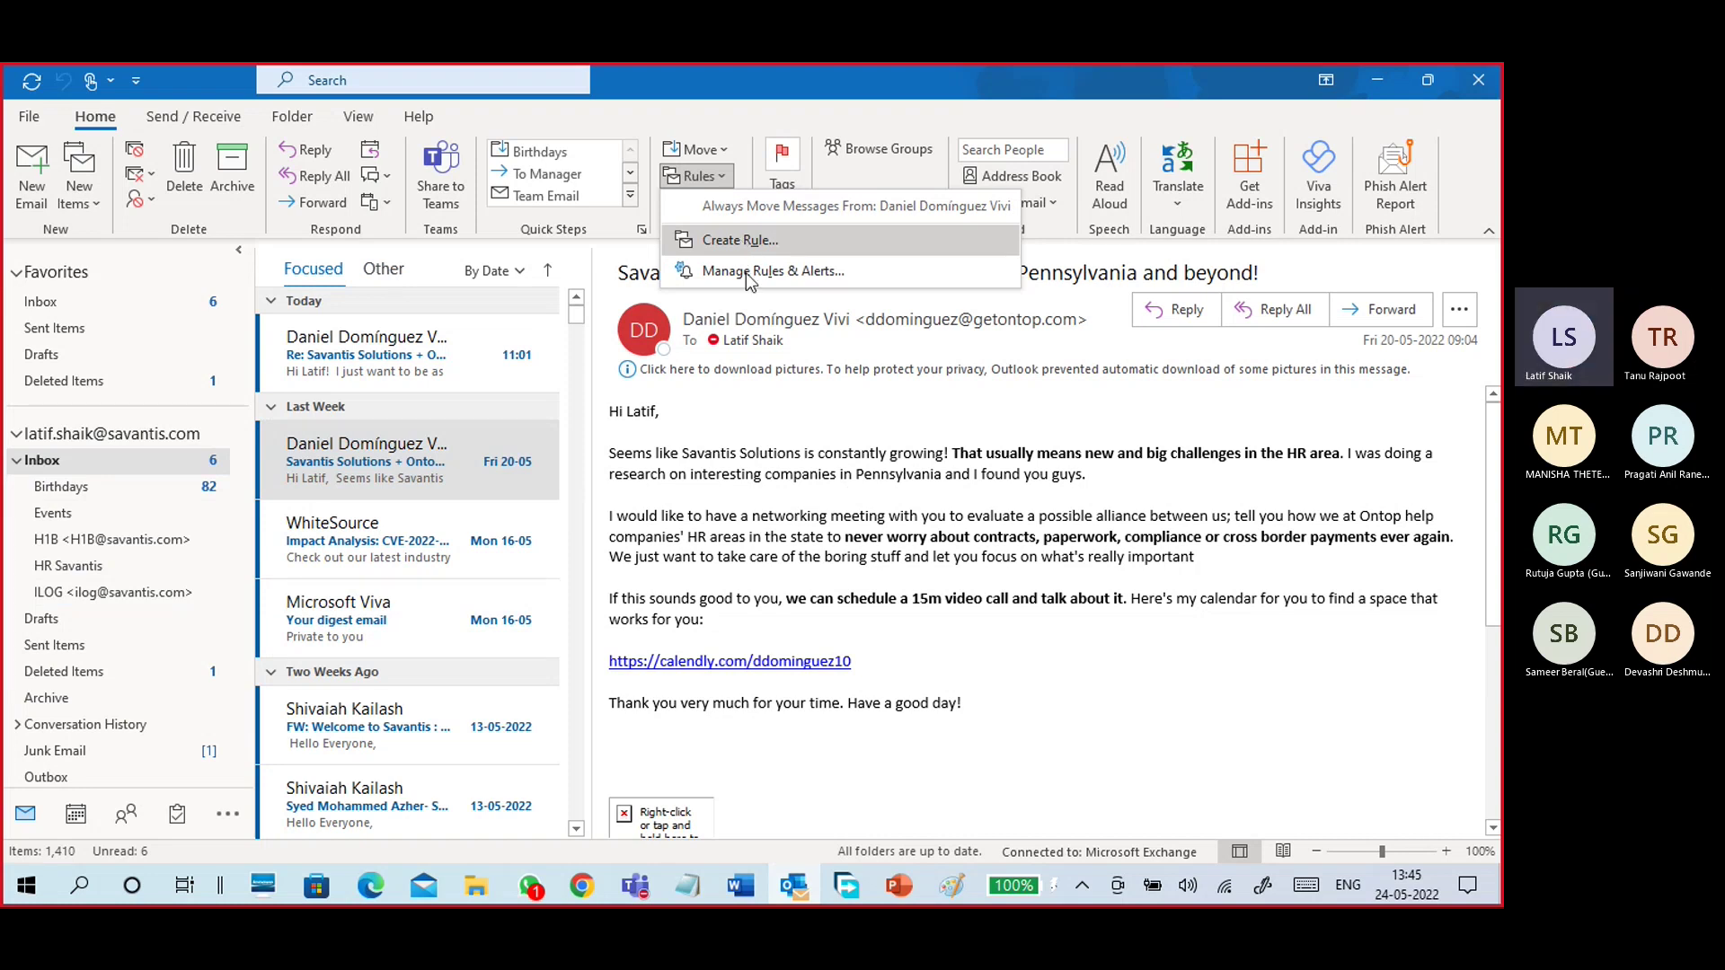
pyautogui.click(753, 275)
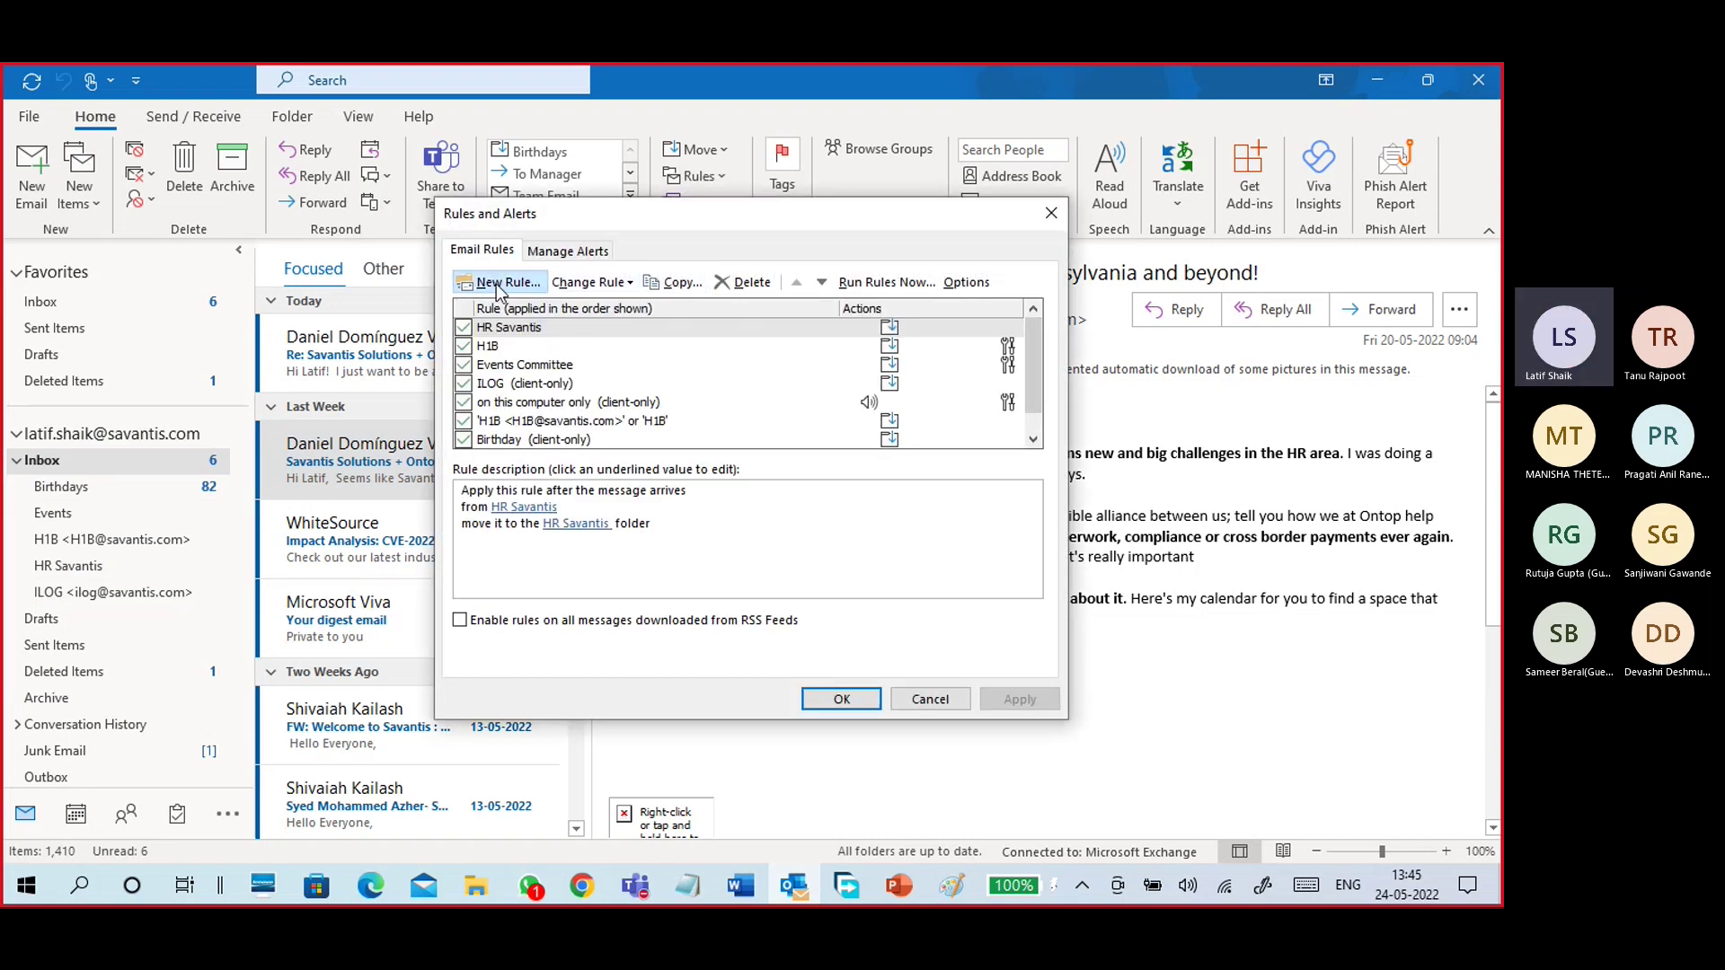
pyautogui.click(495, 284)
pyautogui.moveTo(698, 173); pyautogui.dragTo(736, 153)
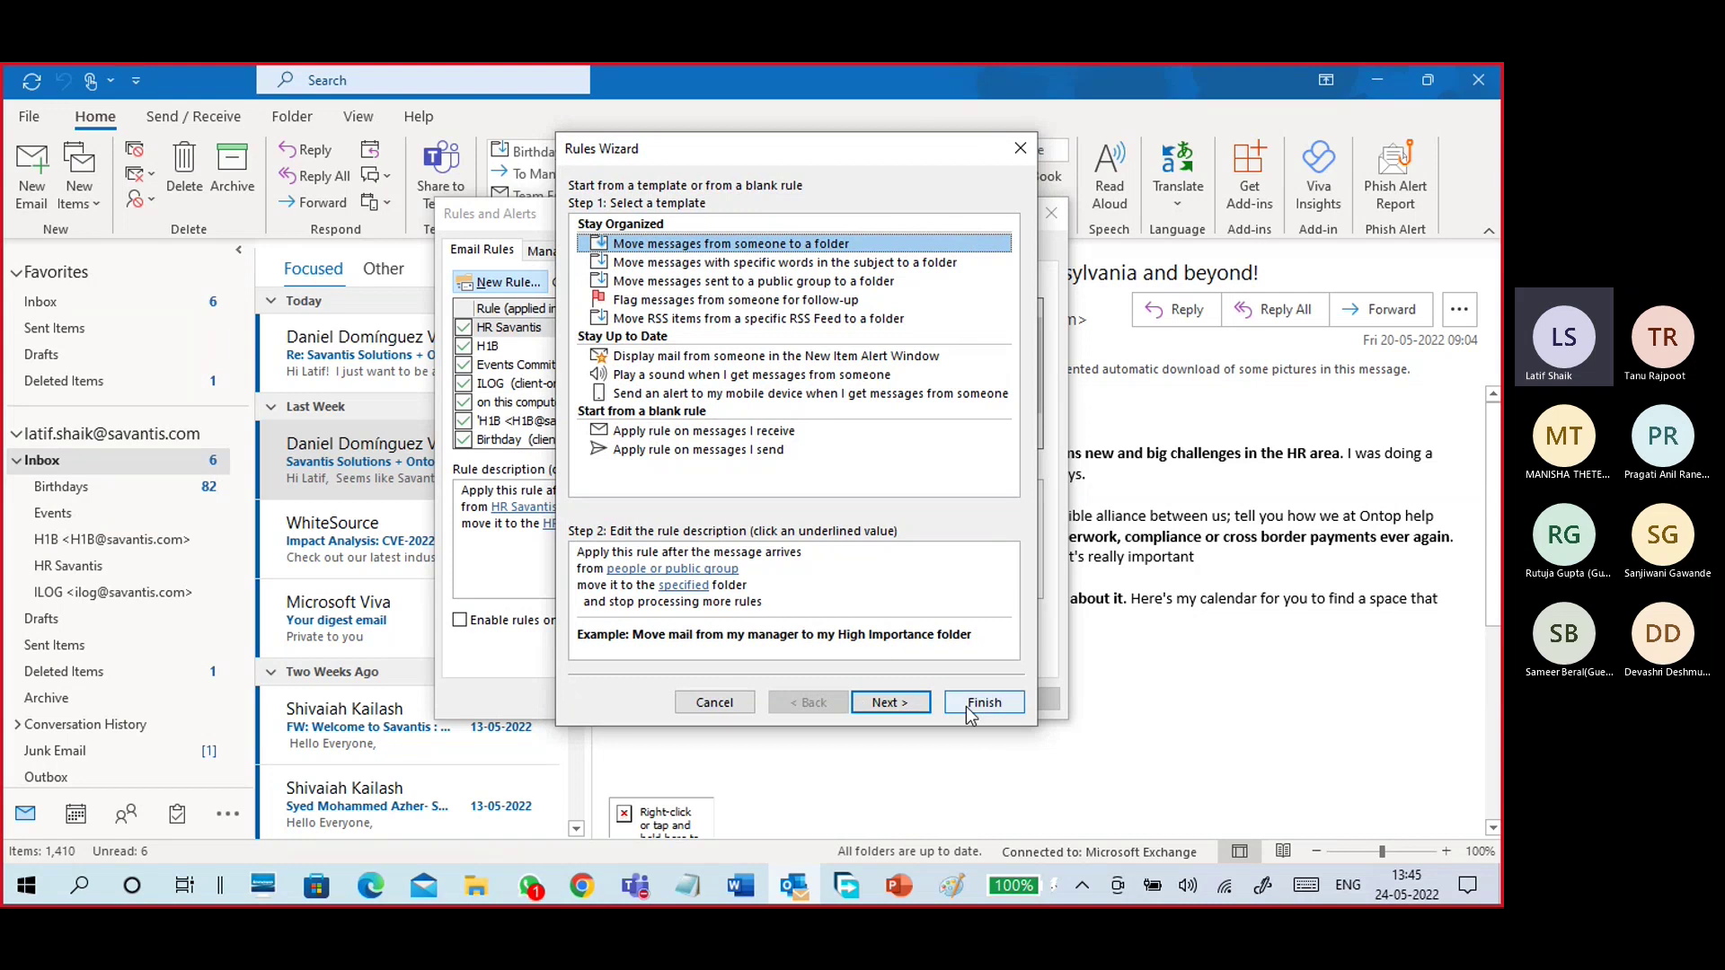
pyautogui.click(724, 705)
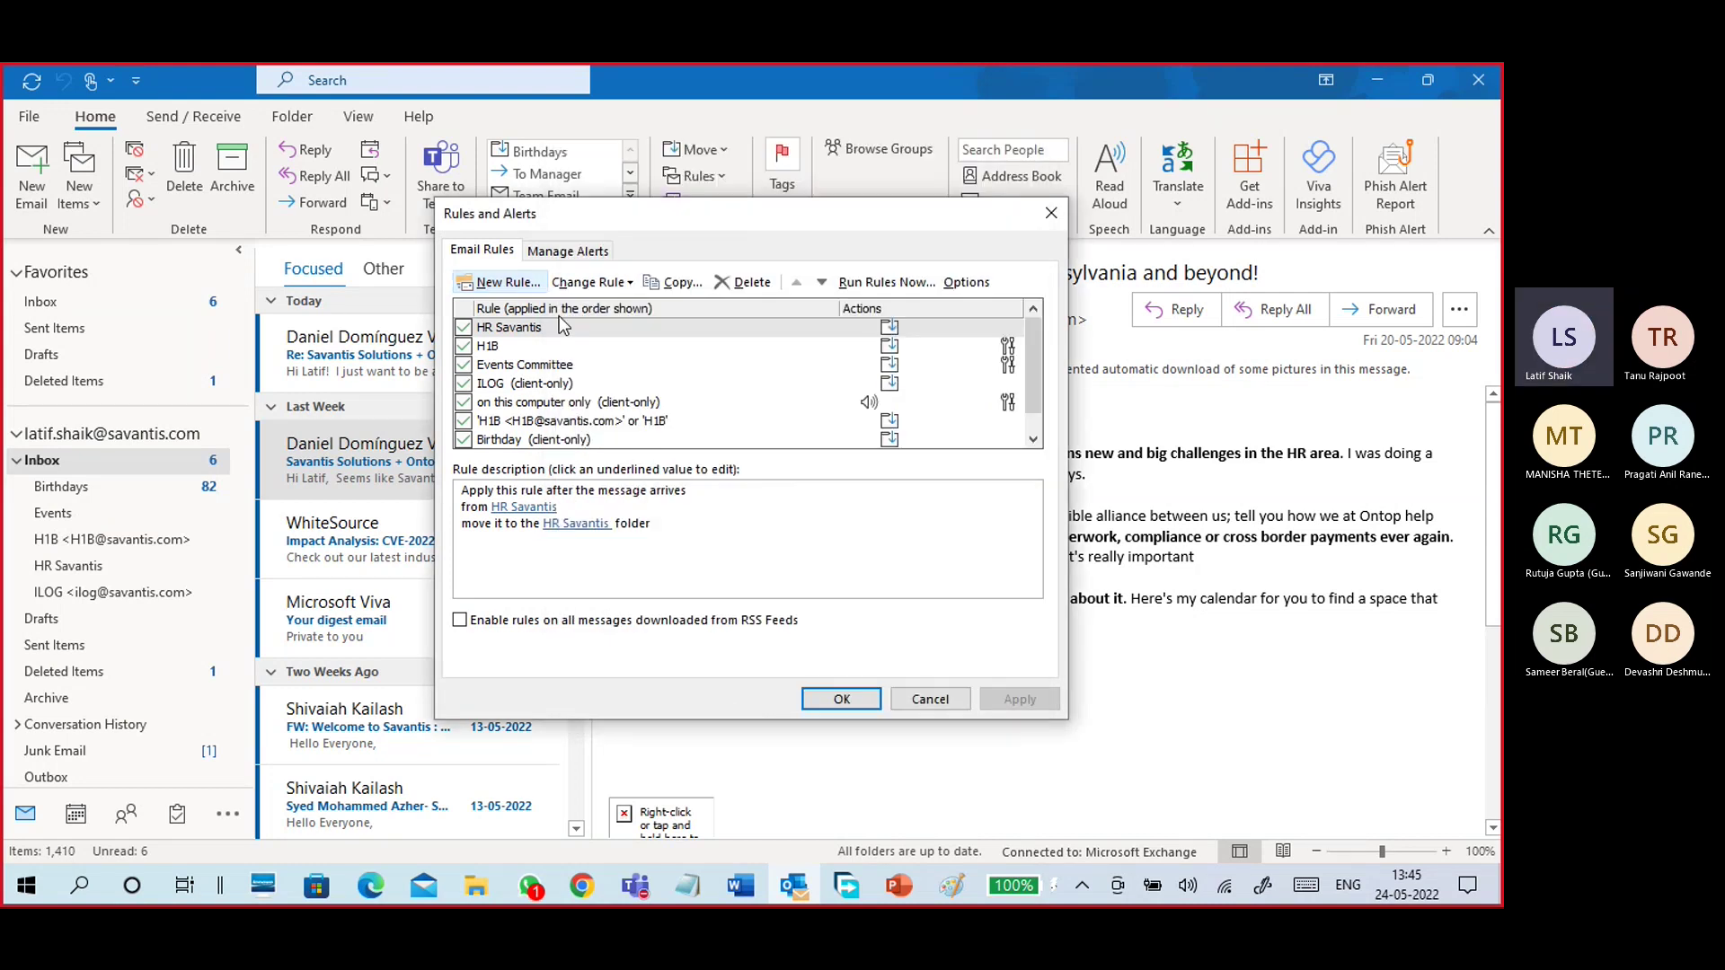
pyautogui.click(495, 282)
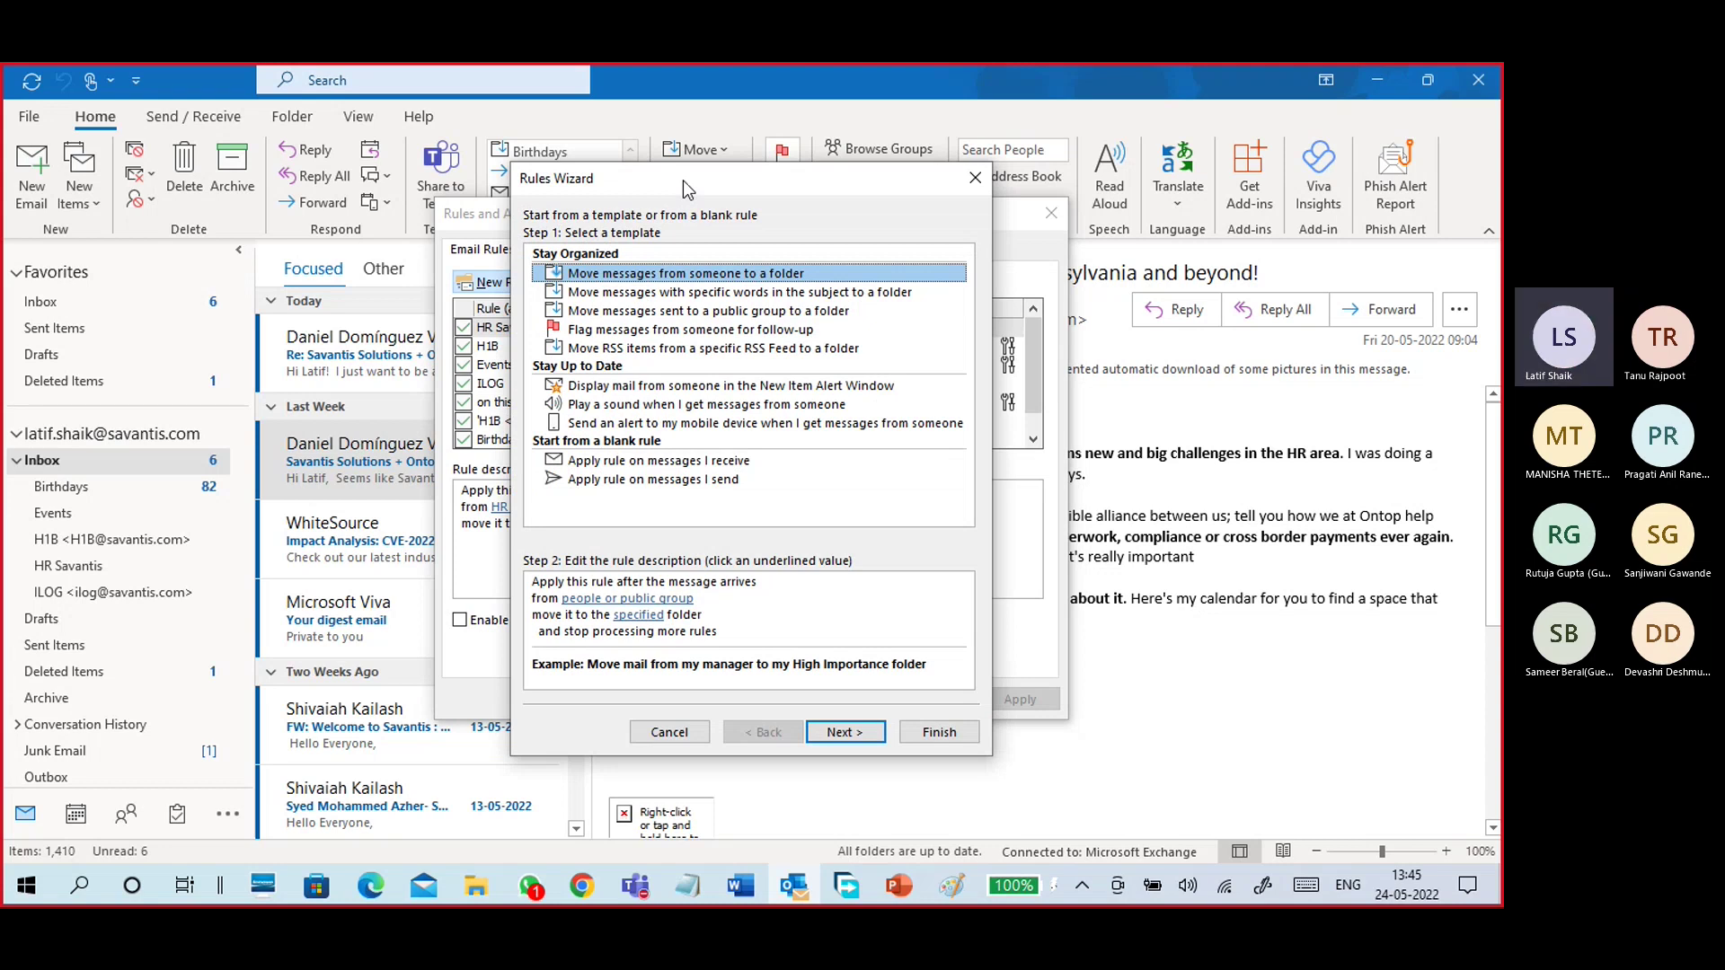
pyautogui.click(668, 733)
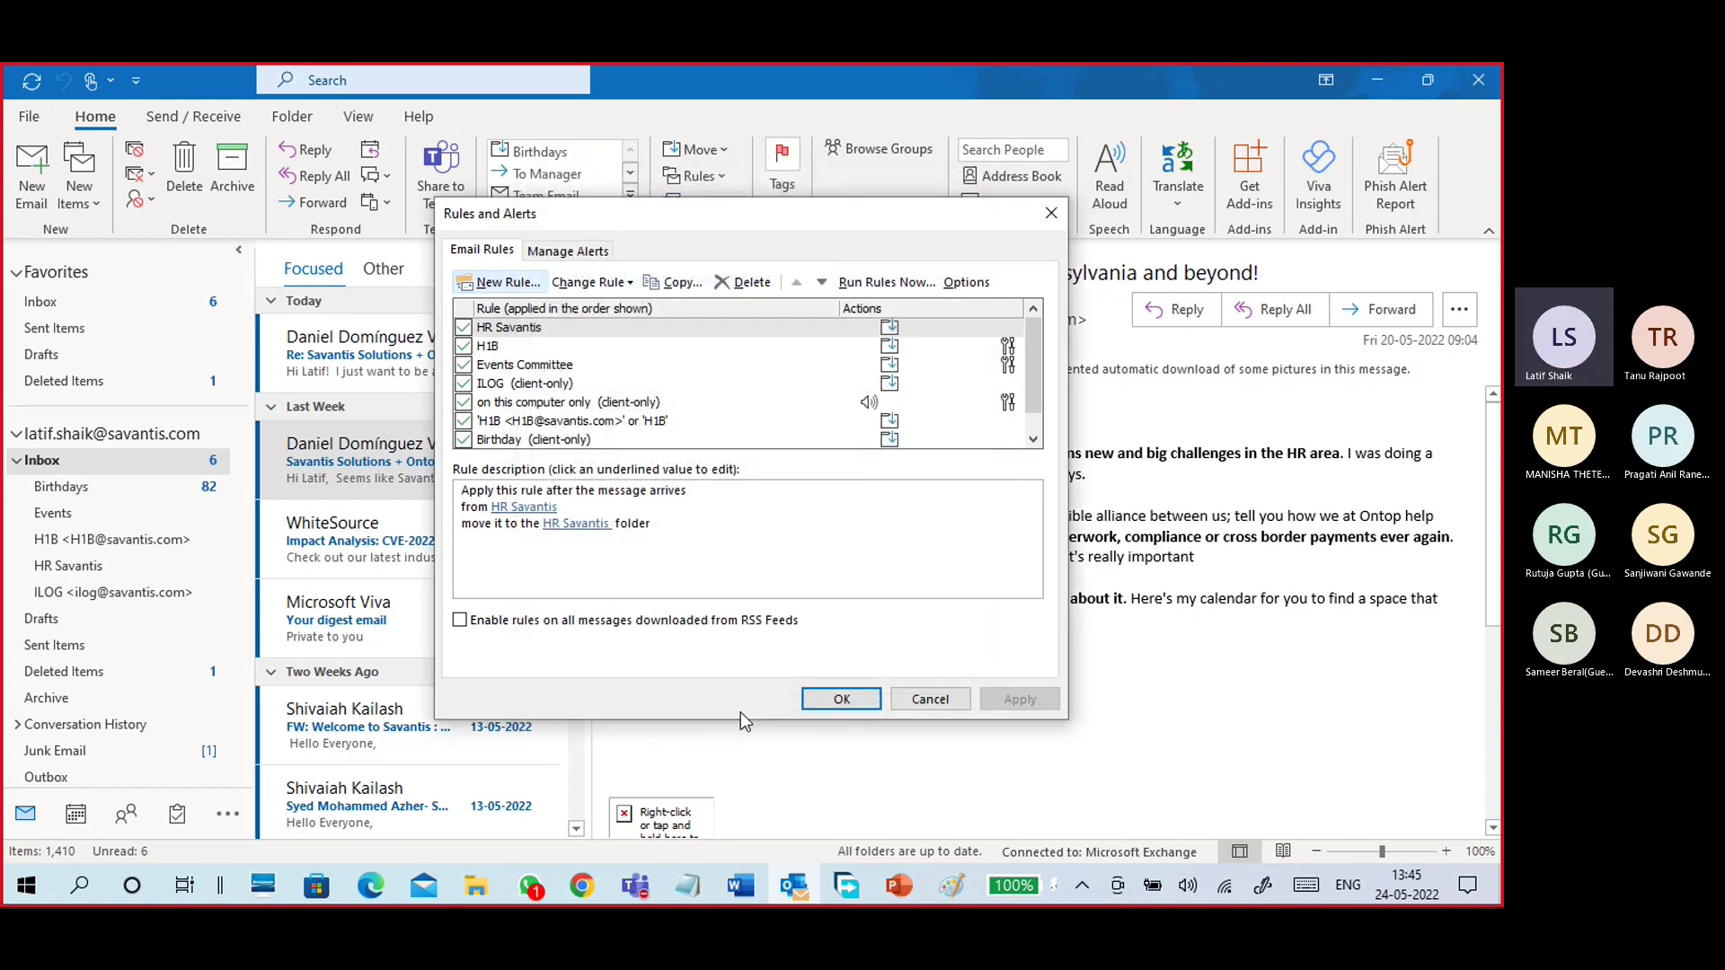
pyautogui.click(930, 699)
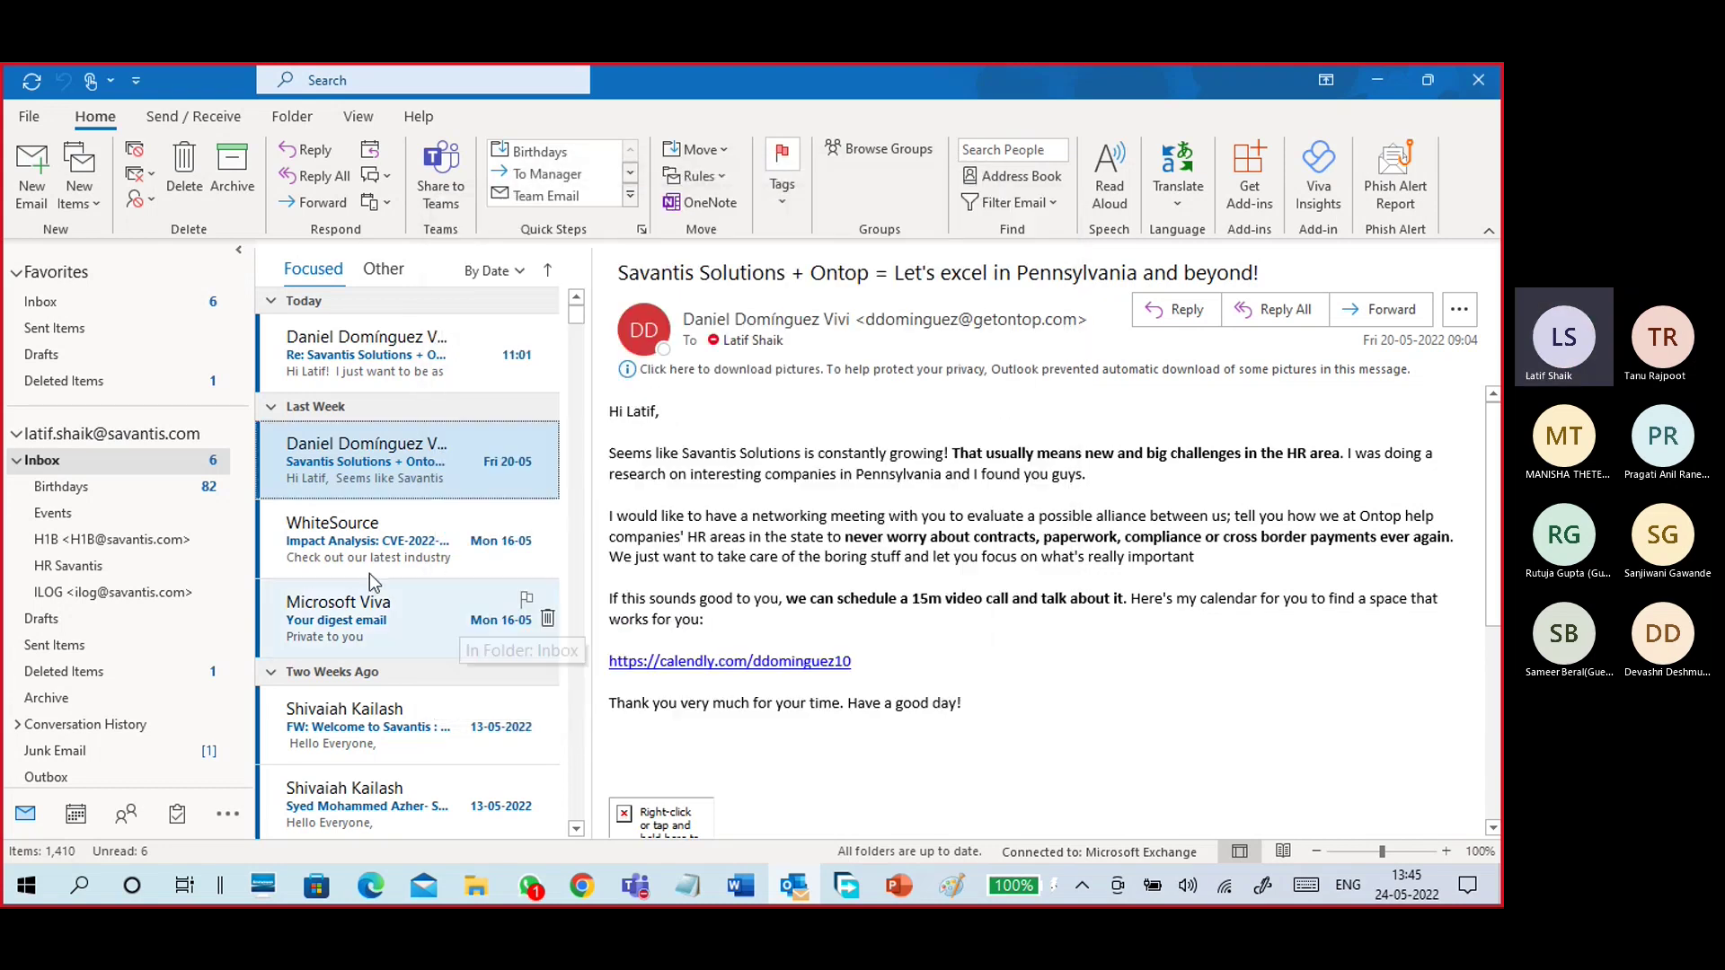
# Open the Birthdays folder and look through its birthday greeting messages dated 21 May back to 8 May 2022.
pyautogui.click(126, 491)
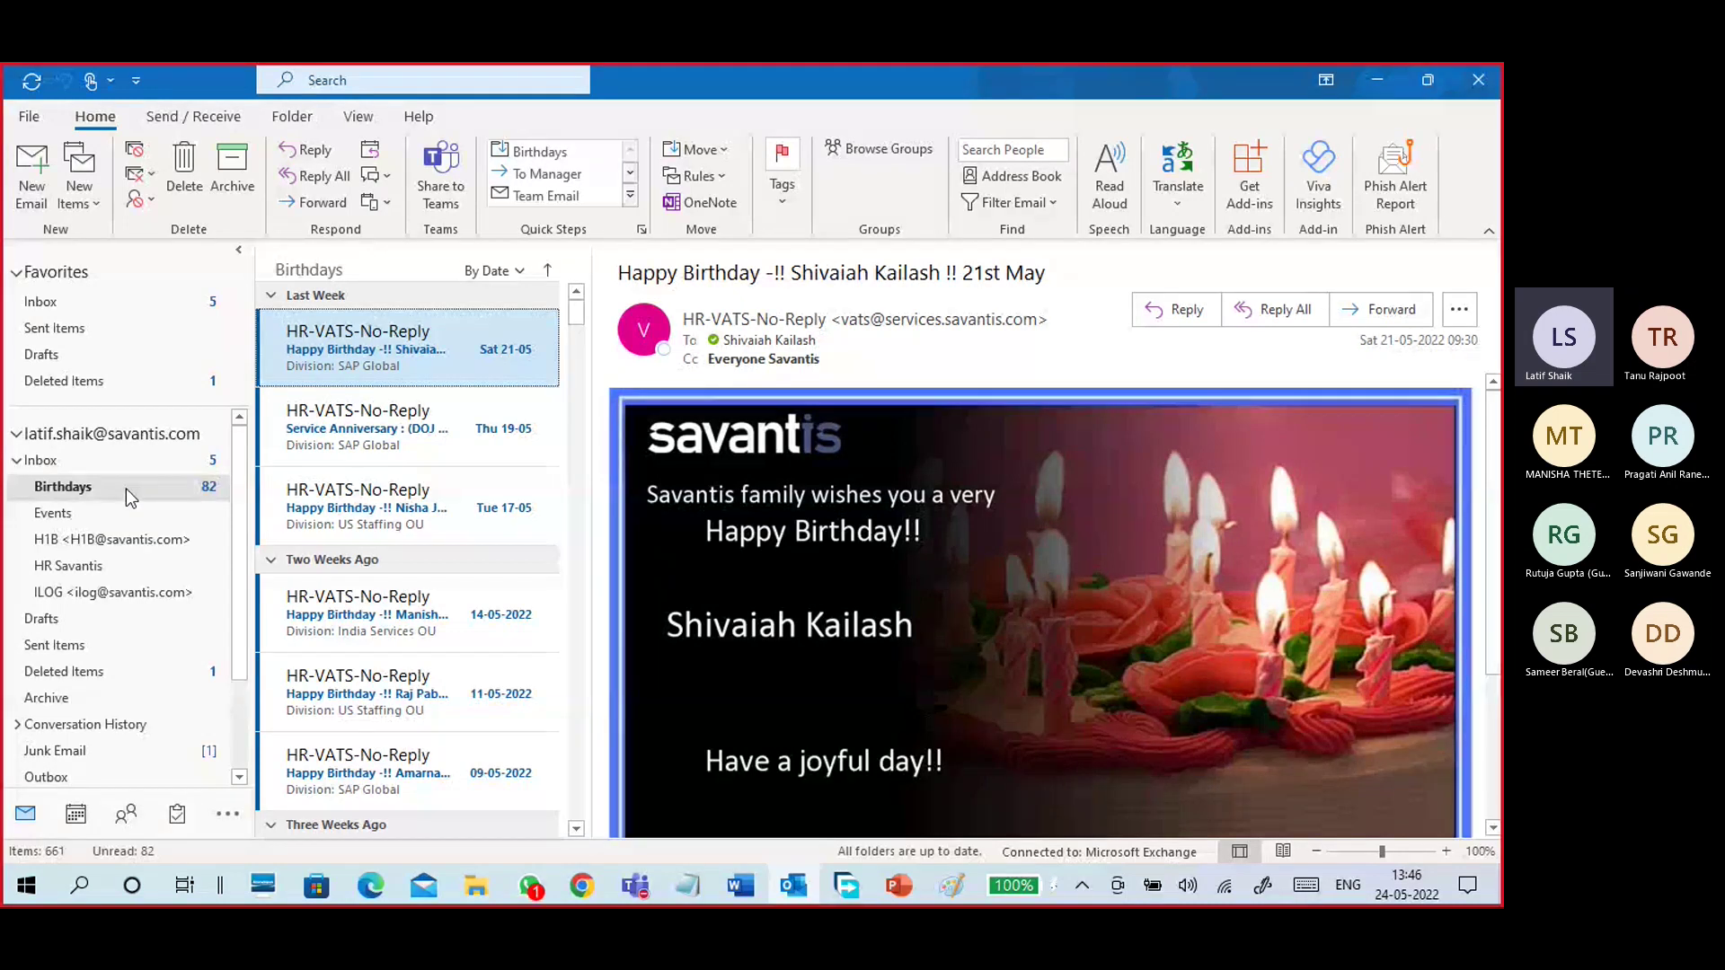
pyautogui.click(393, 607)
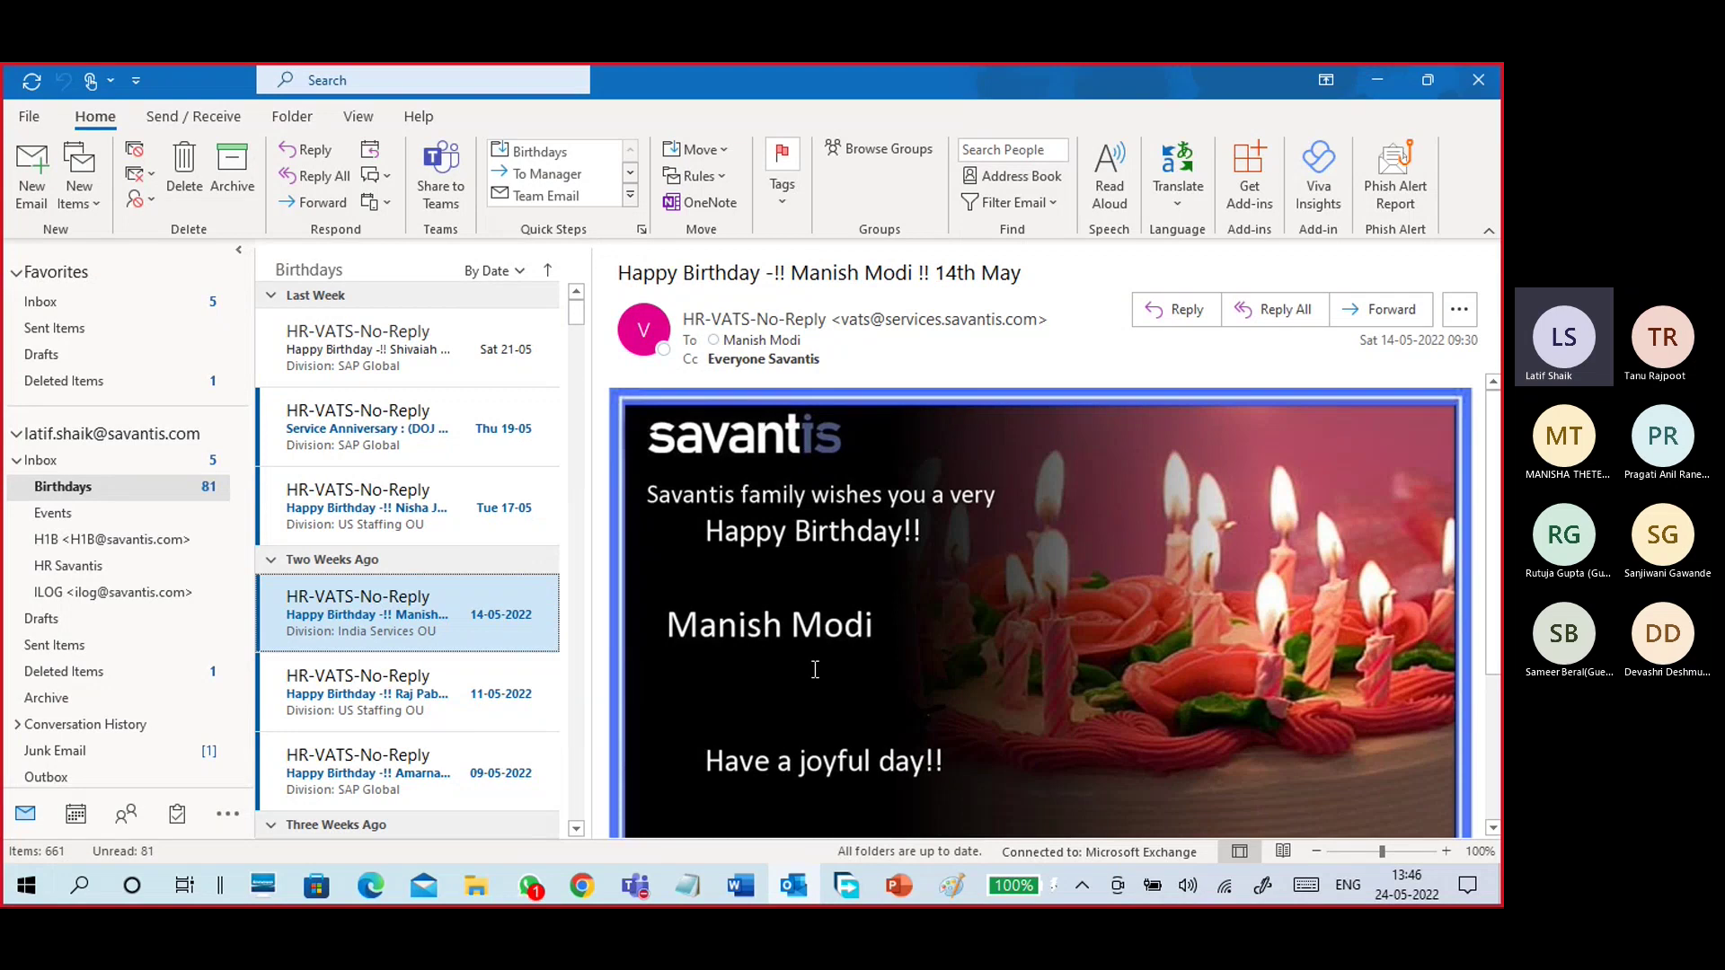
pyautogui.click(358, 505)
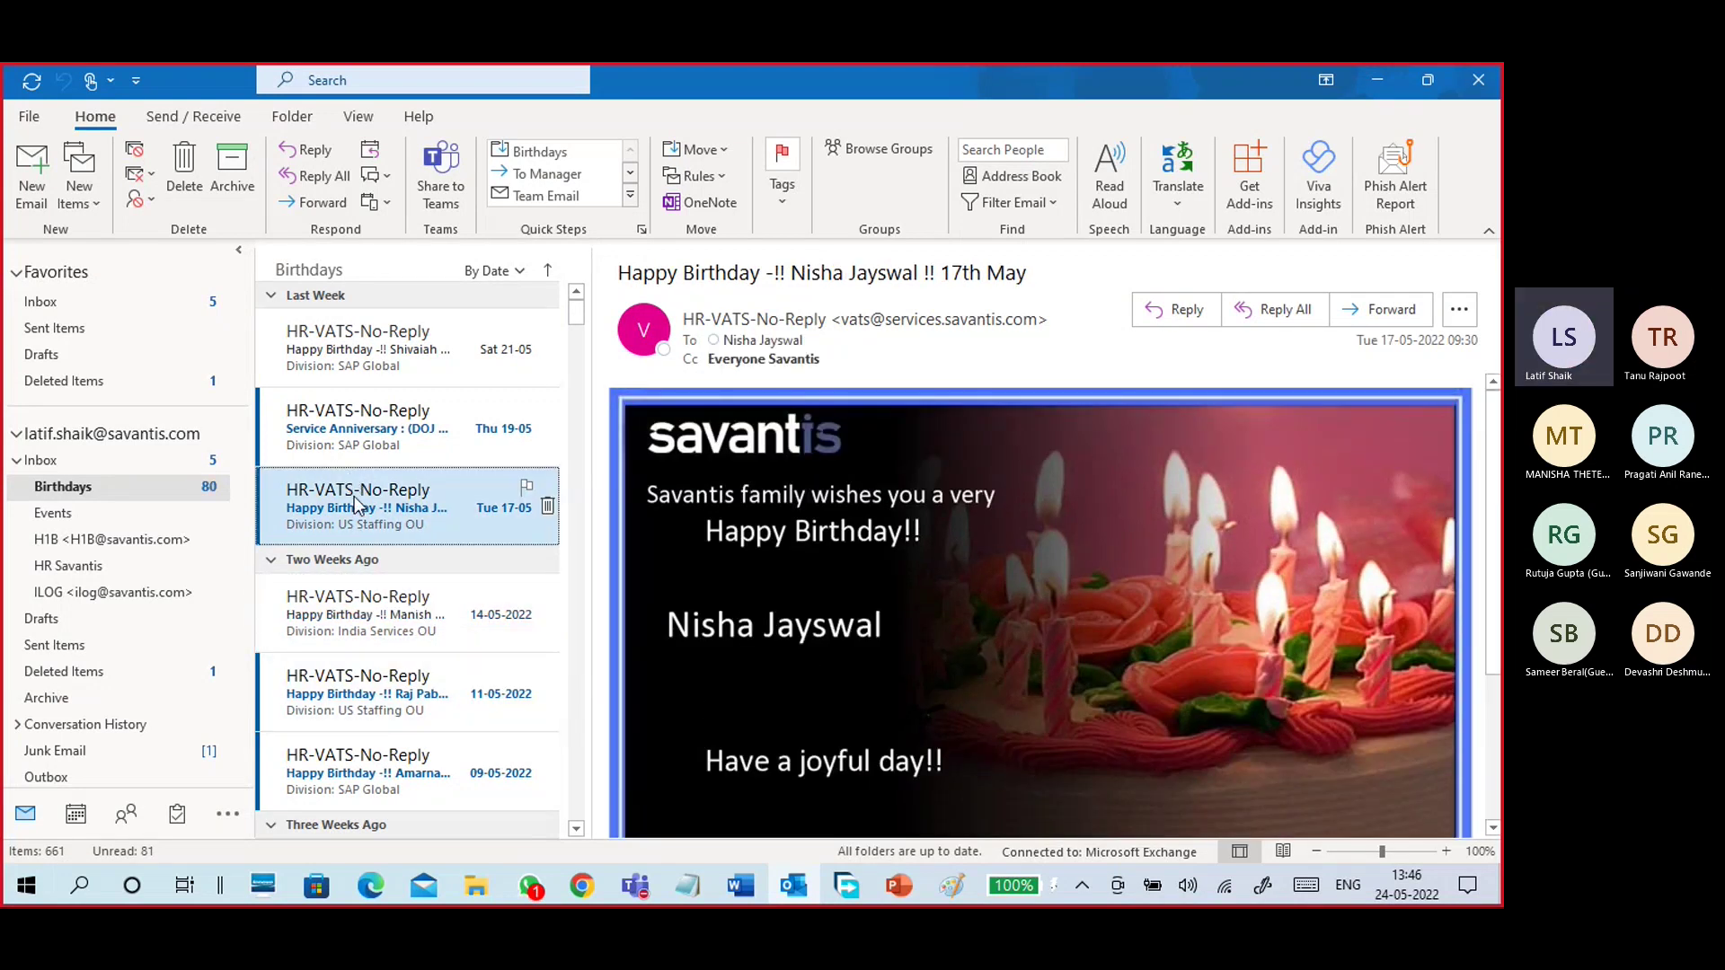
pyautogui.scroll(-3, 369, 520)
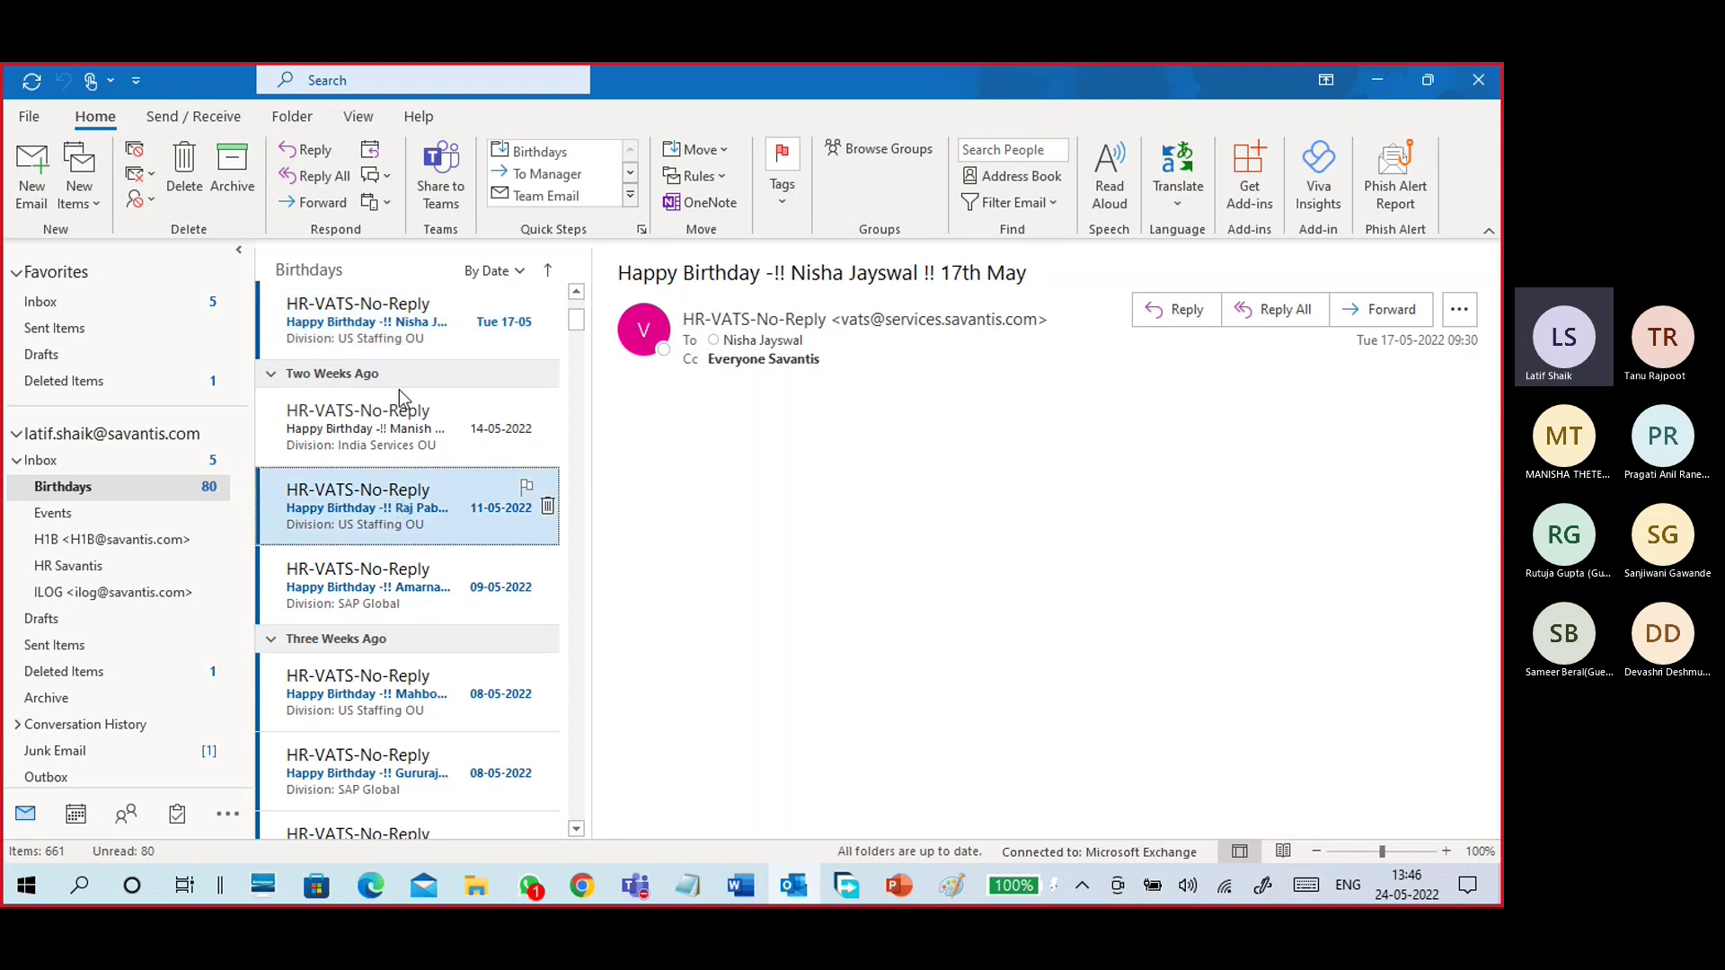
pyautogui.click(377, 321)
pyautogui.click(374, 598)
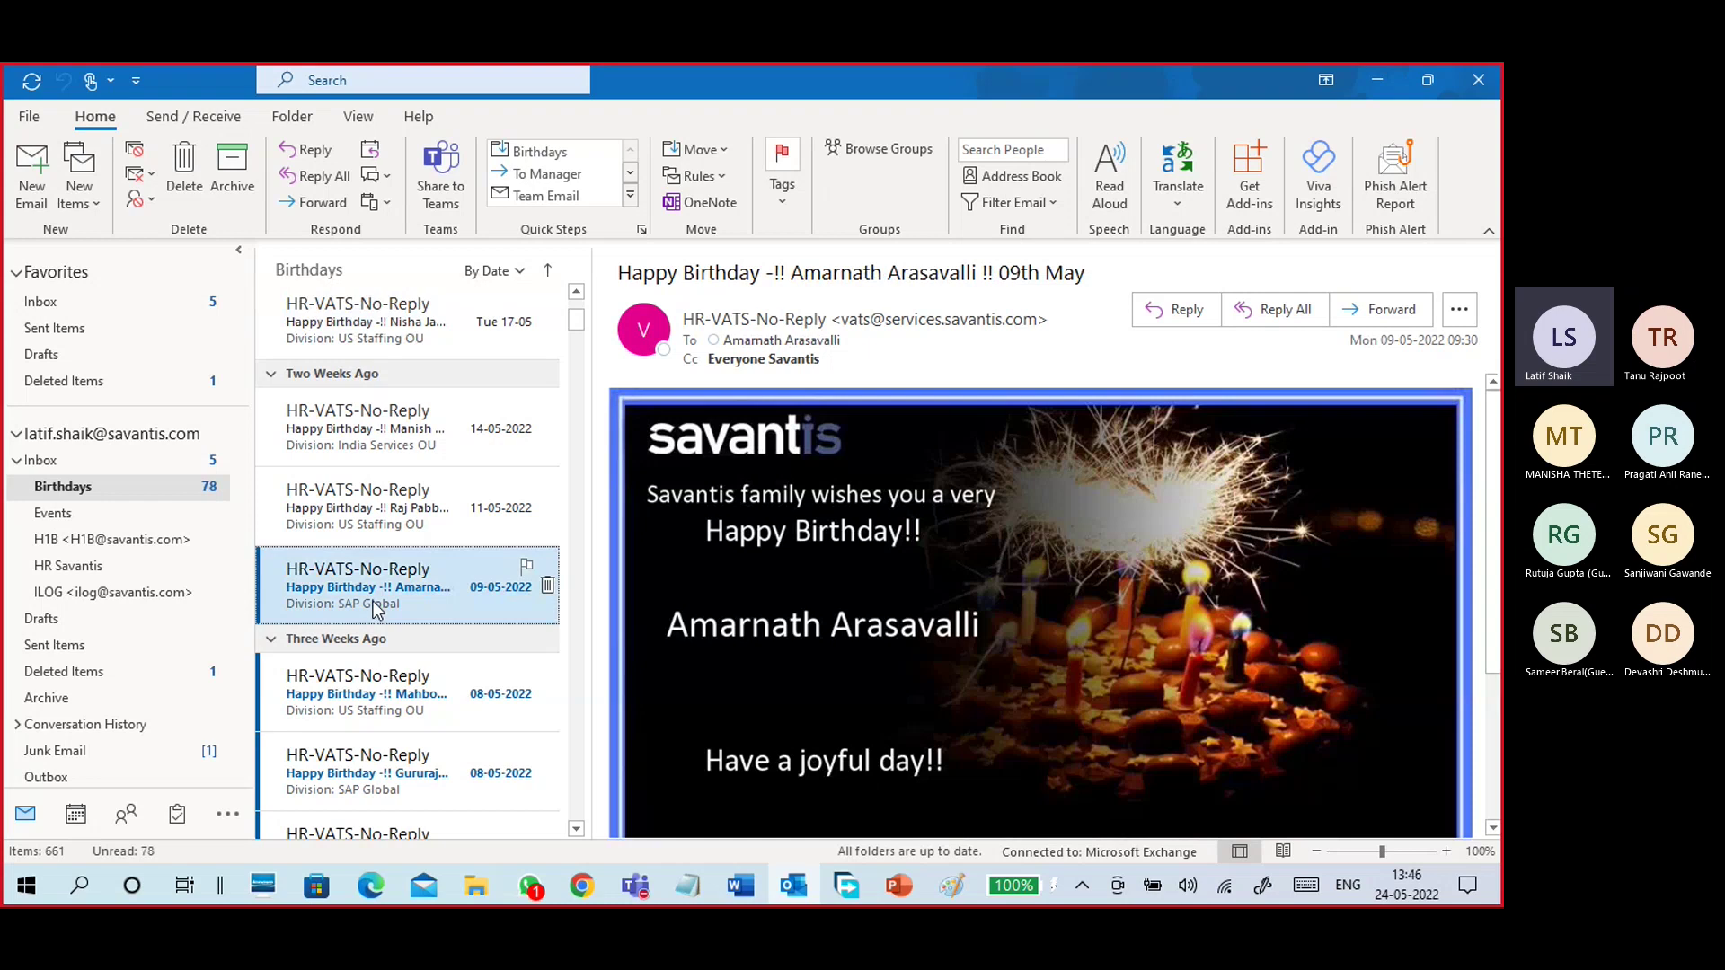
pyautogui.scroll(-2, 375, 600)
pyautogui.click(380, 586)
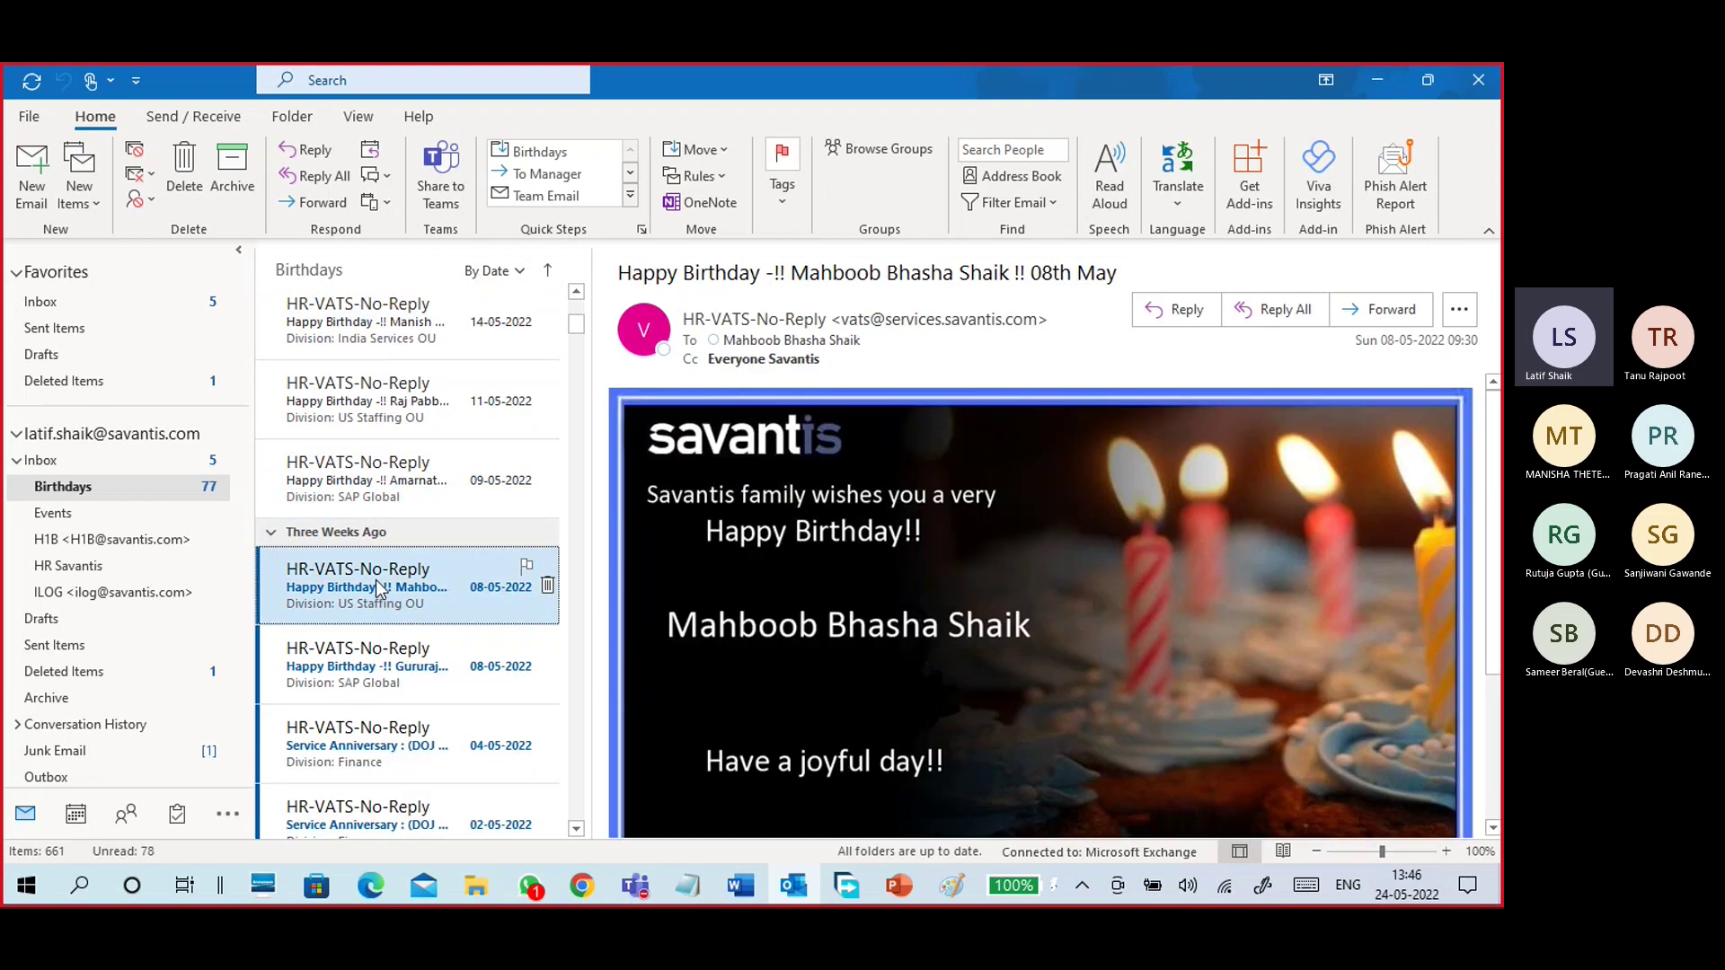
pyautogui.click(382, 665)
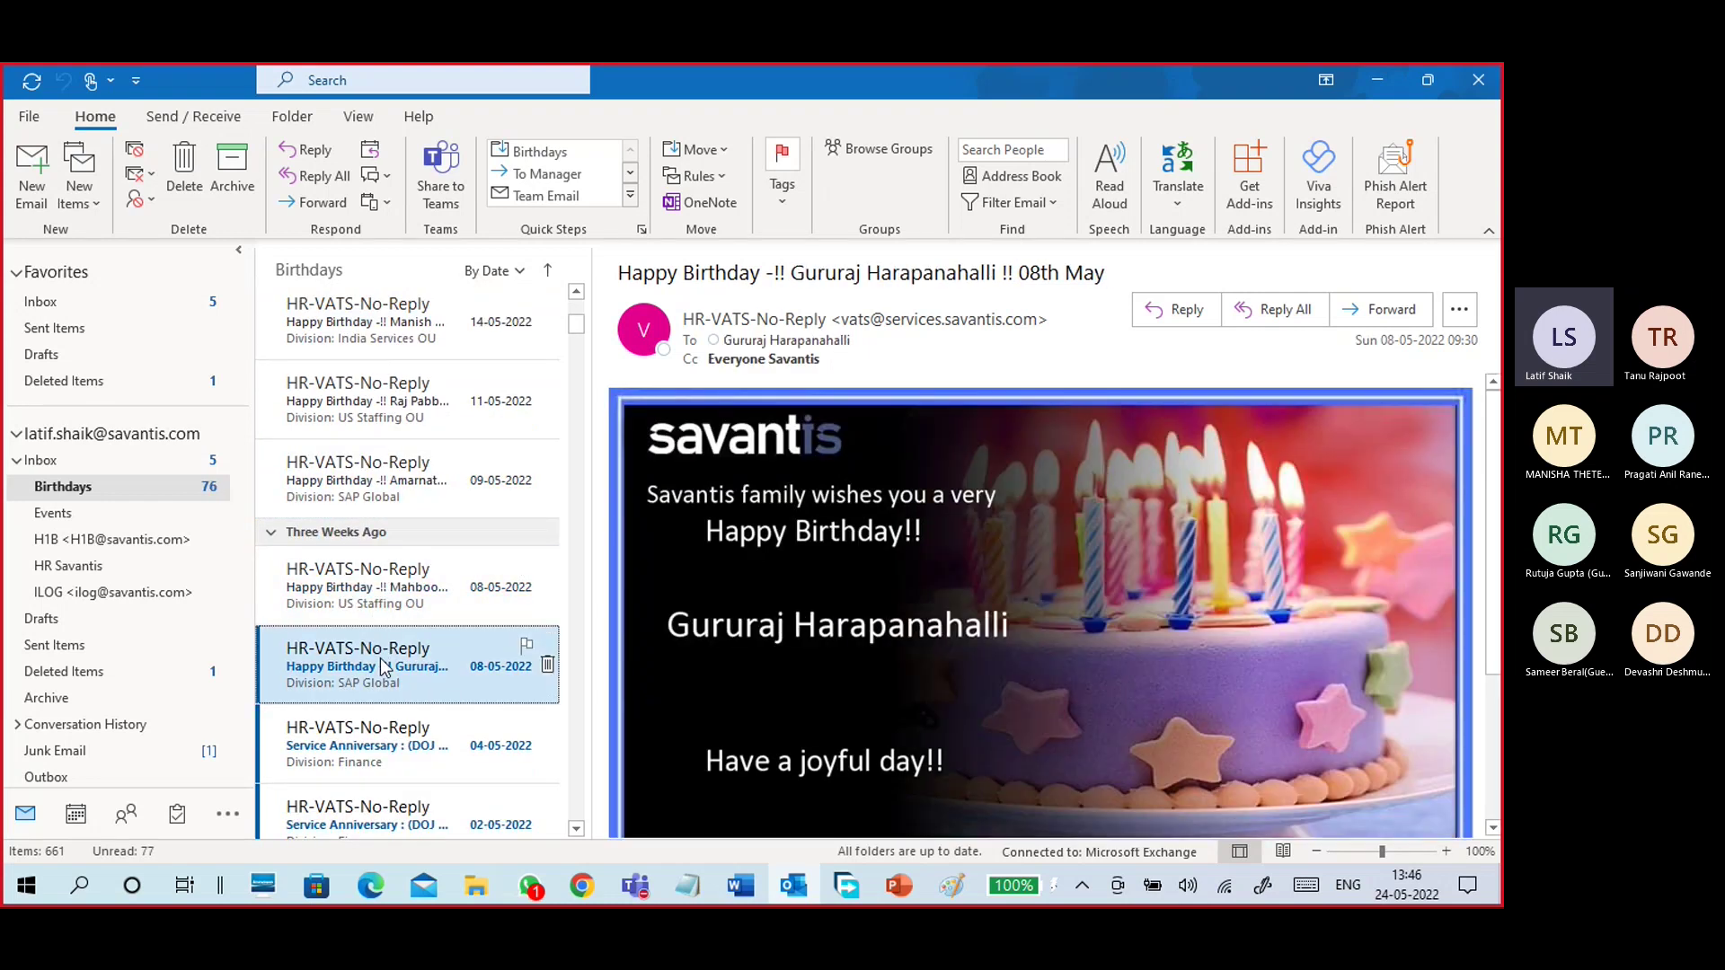
# View the service anniversary messages dated 4 May, 2 May and 29 April 2022 in the Birthdays folder.
pyautogui.scroll(-3, 380, 665)
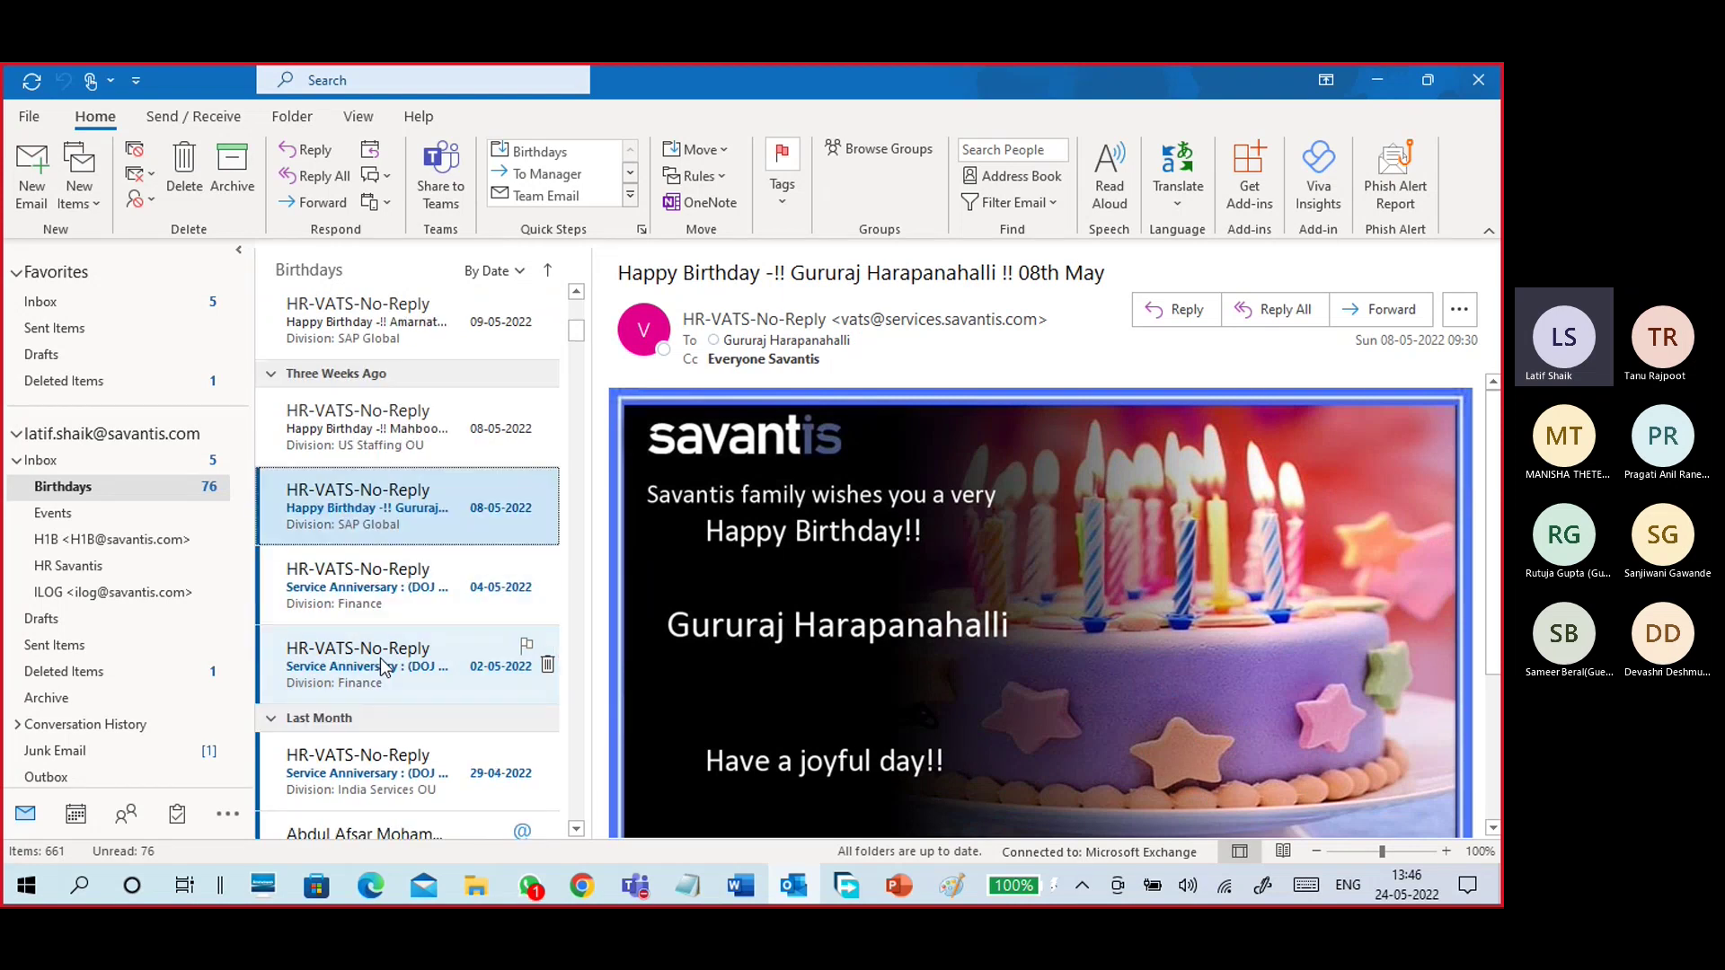
pyautogui.click(382, 585)
pyautogui.click(389, 653)
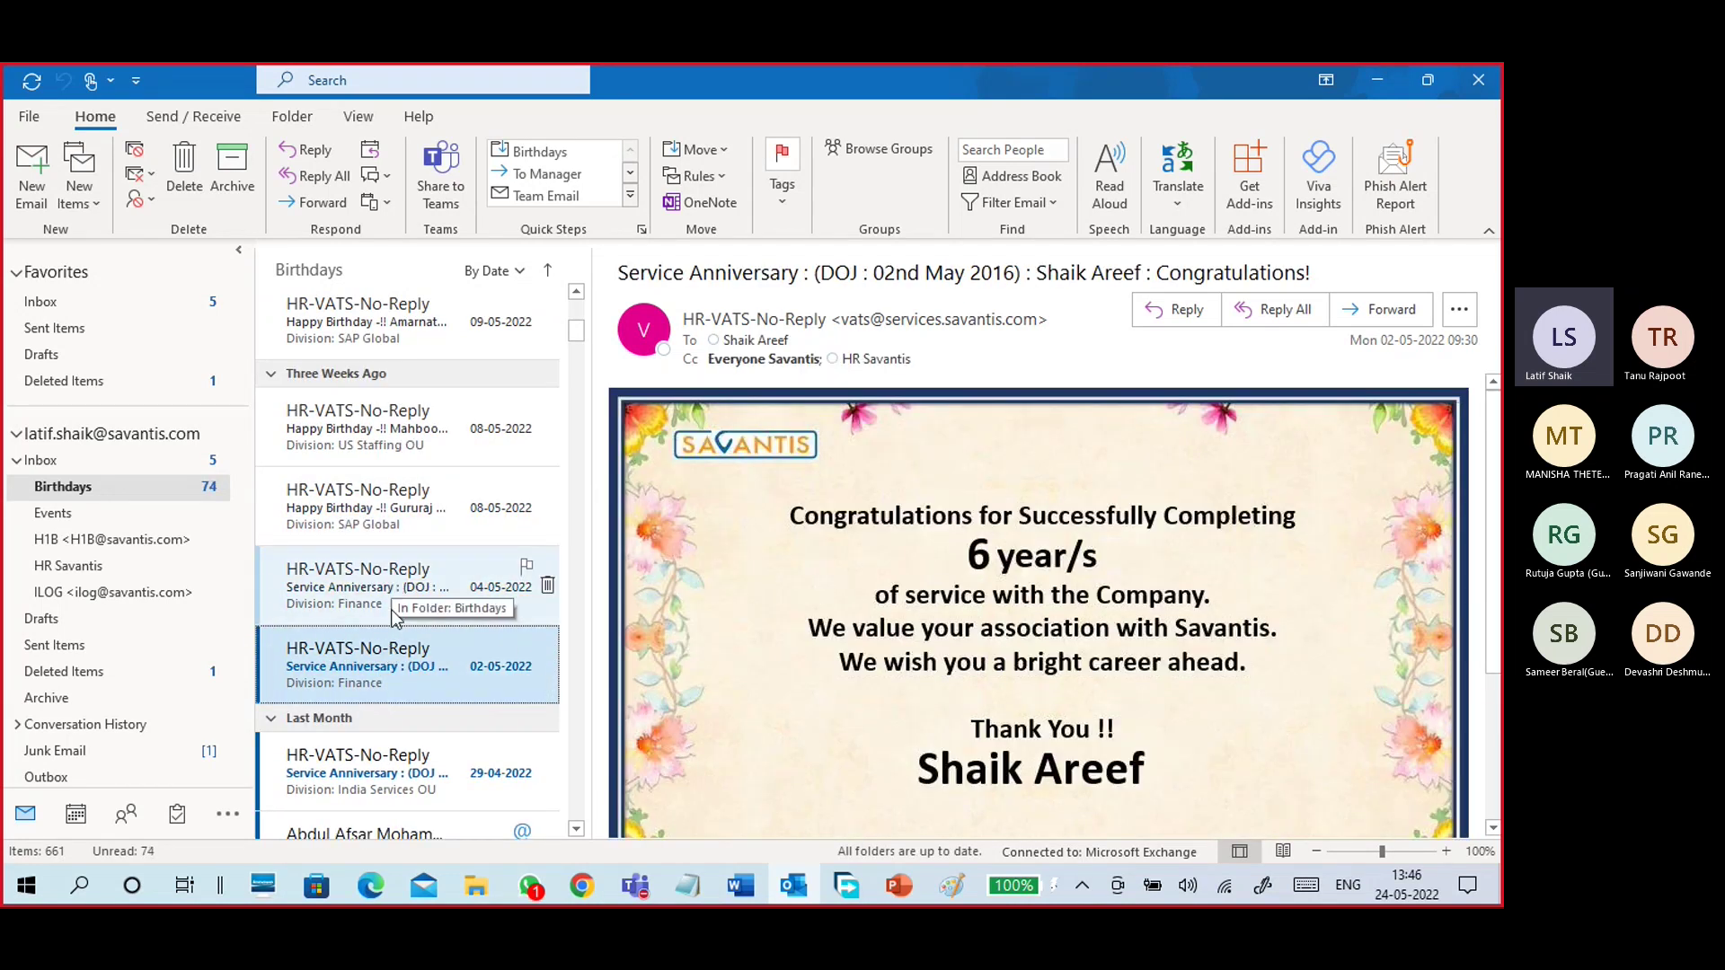
pyautogui.scroll(-2, 389, 653)
pyautogui.click(382, 687)
# Read the congratulation reply of 18 April 2022 and the original service anniversary message of 16 April 2022.
pyautogui.click(375, 730)
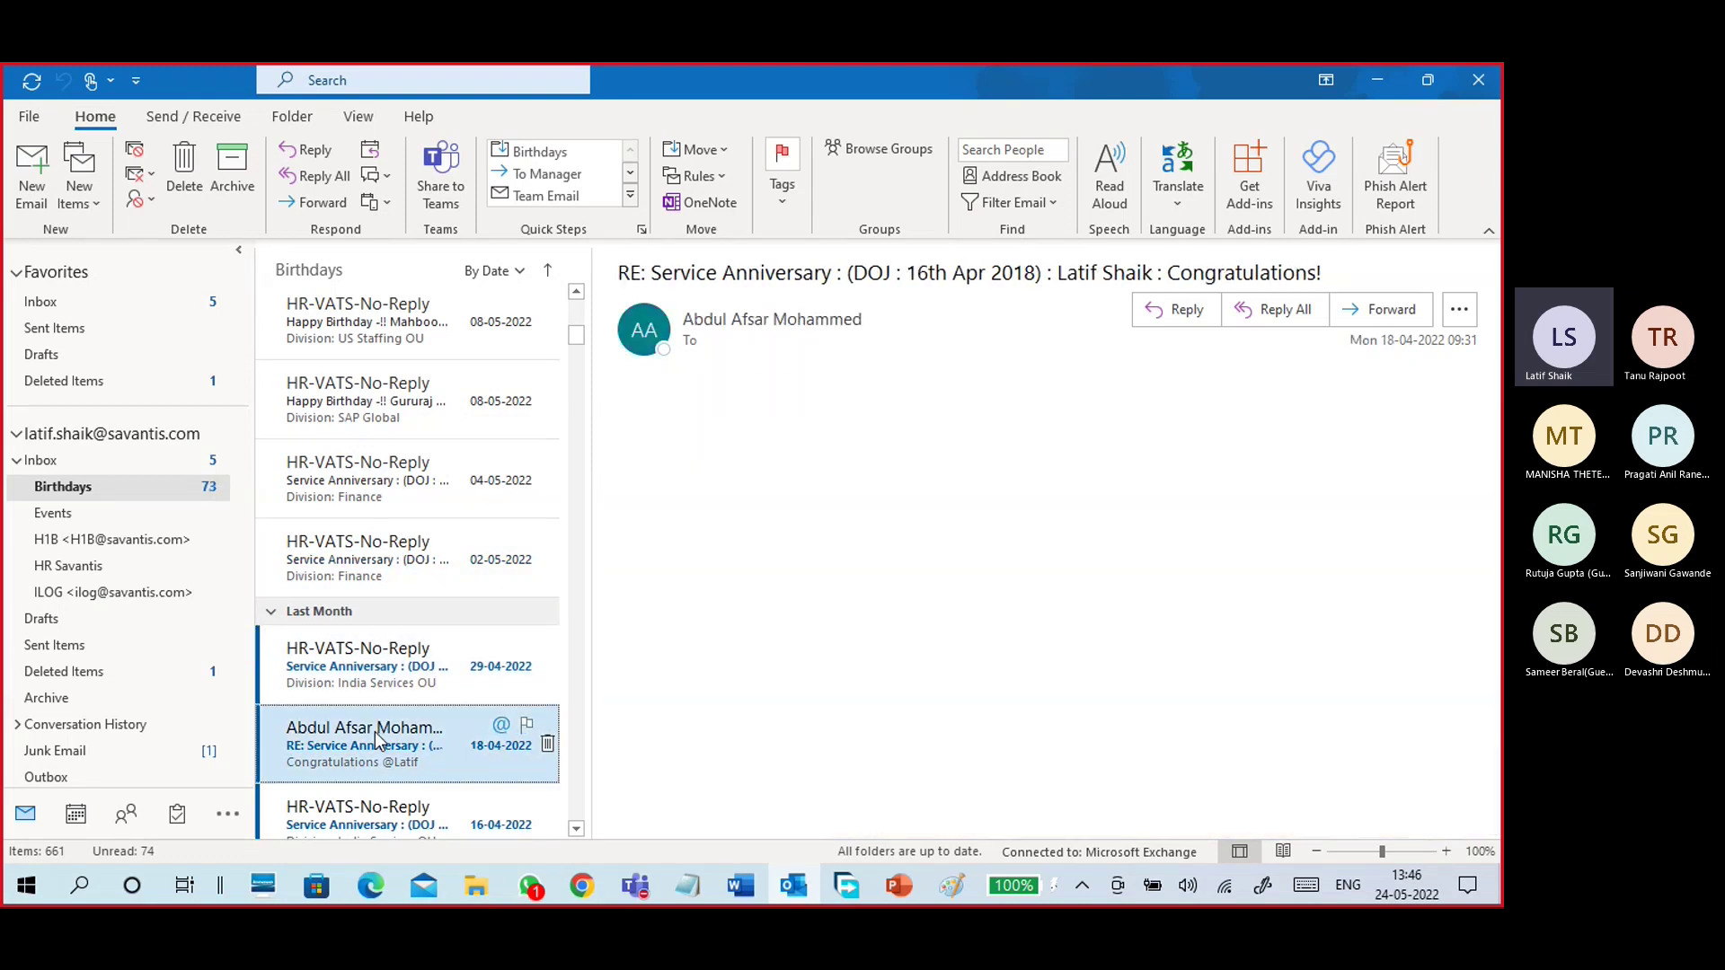
pyautogui.scroll(-2, 374, 731)
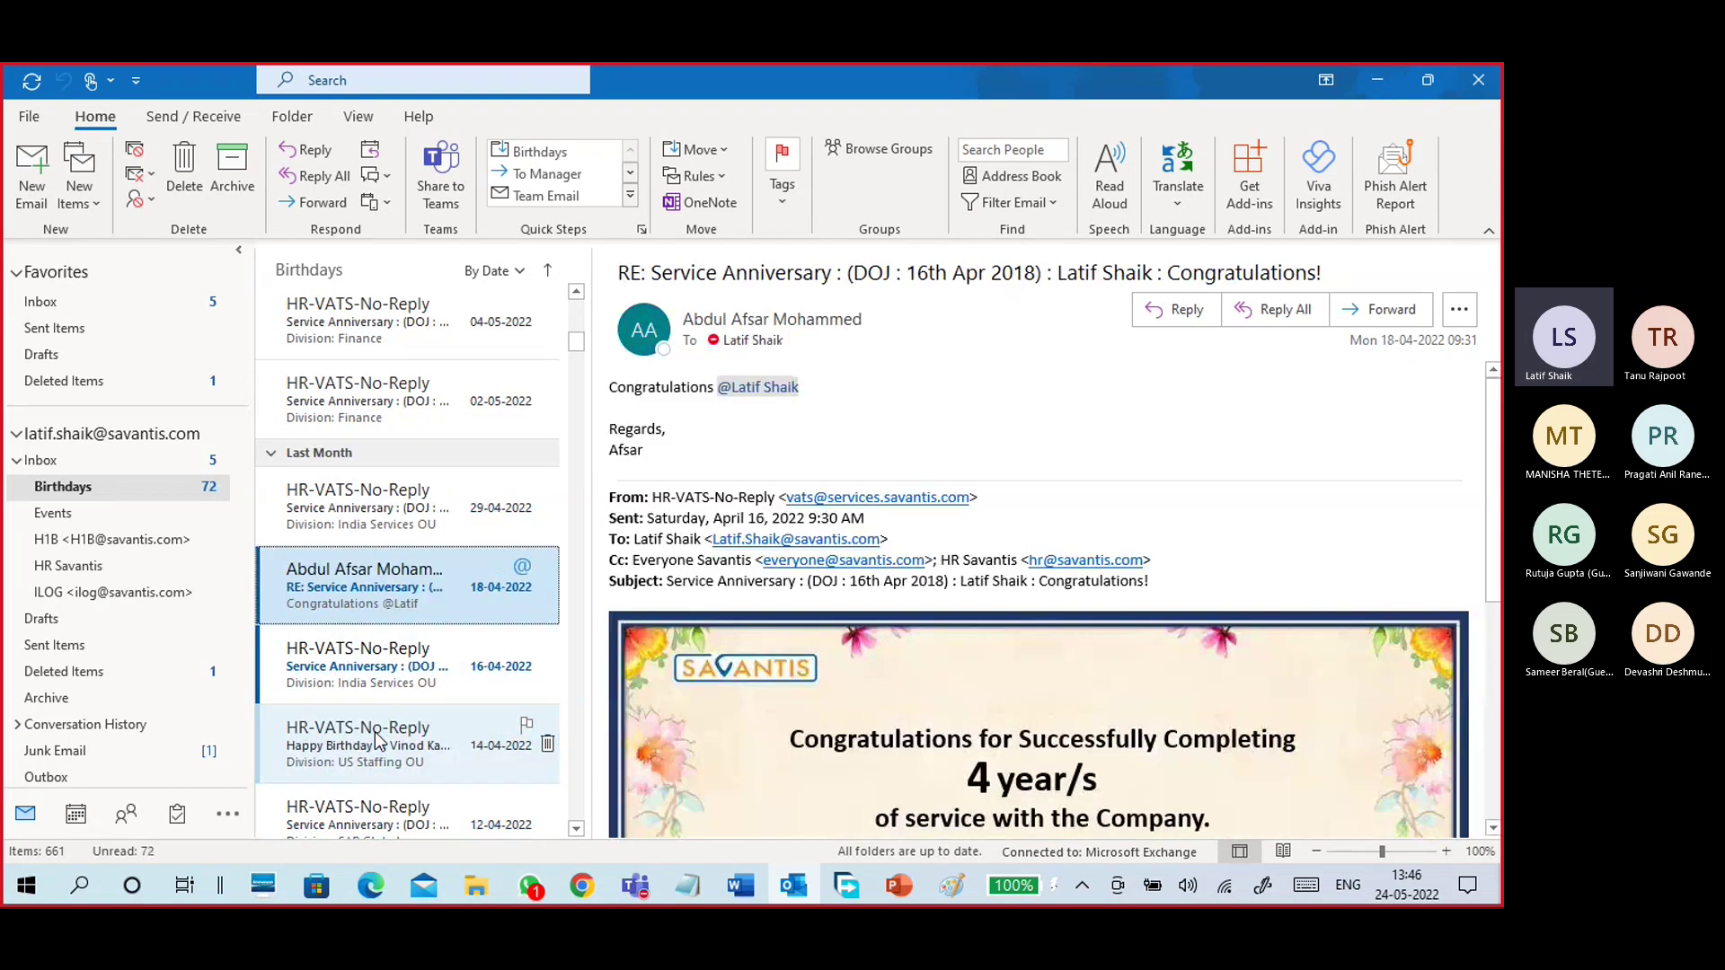
pyautogui.click(377, 665)
pyautogui.click(386, 600)
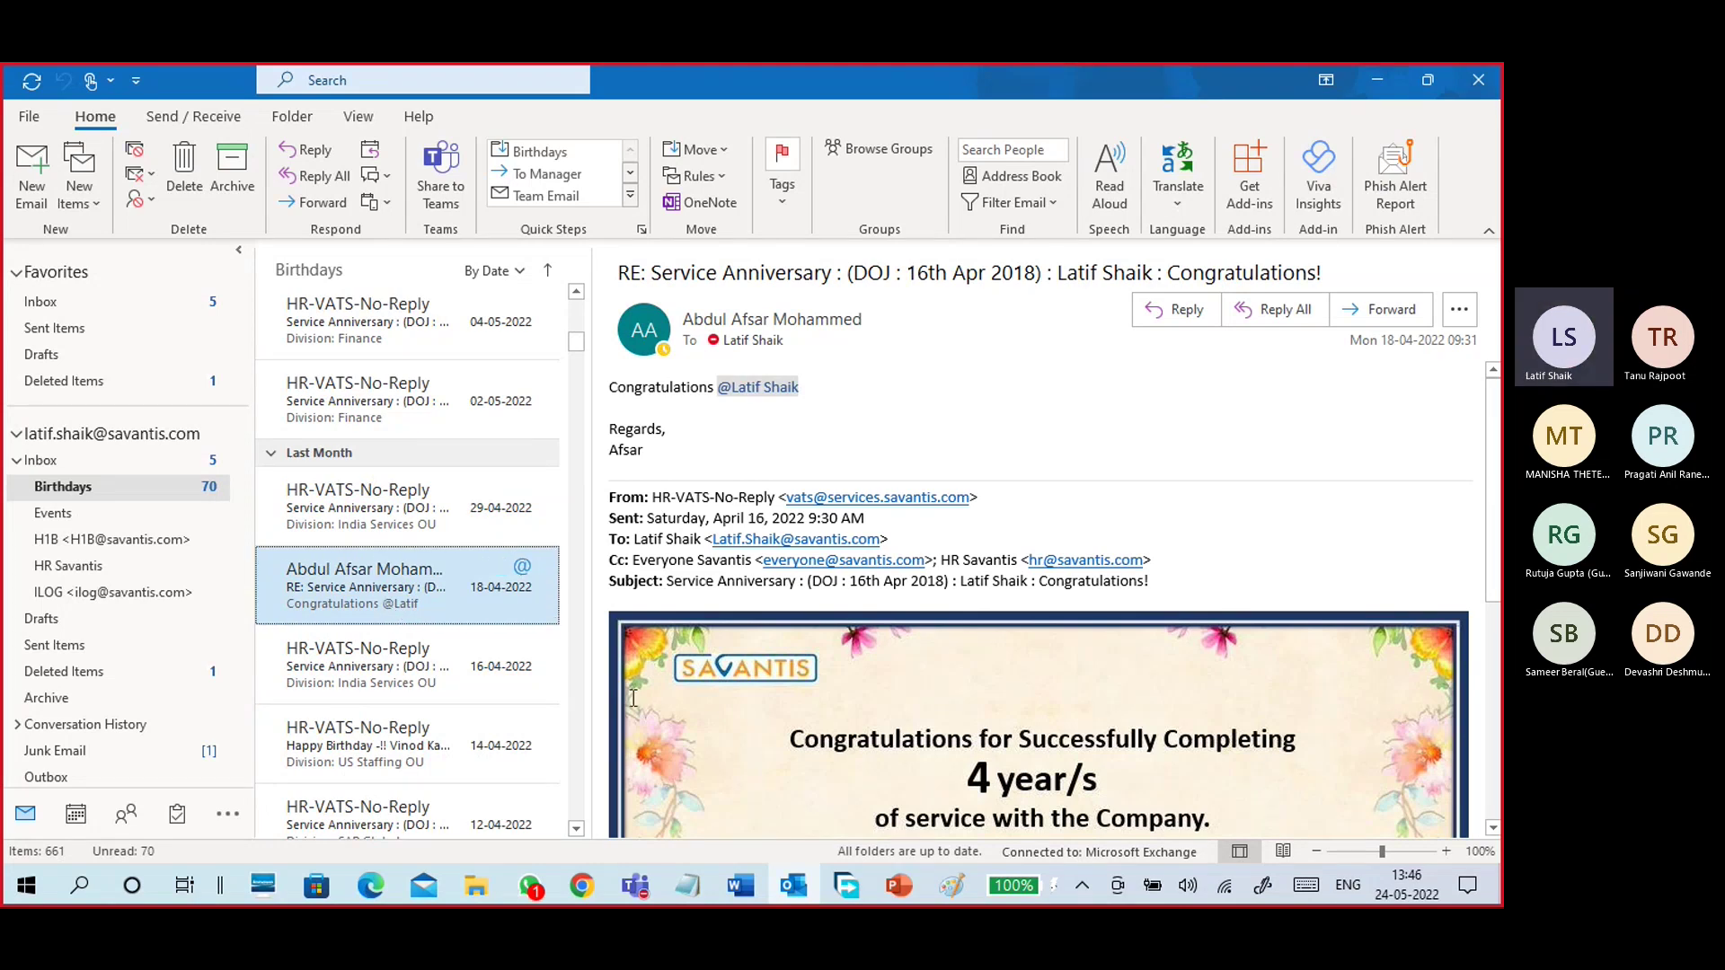
pyautogui.scroll(-3, 633, 697)
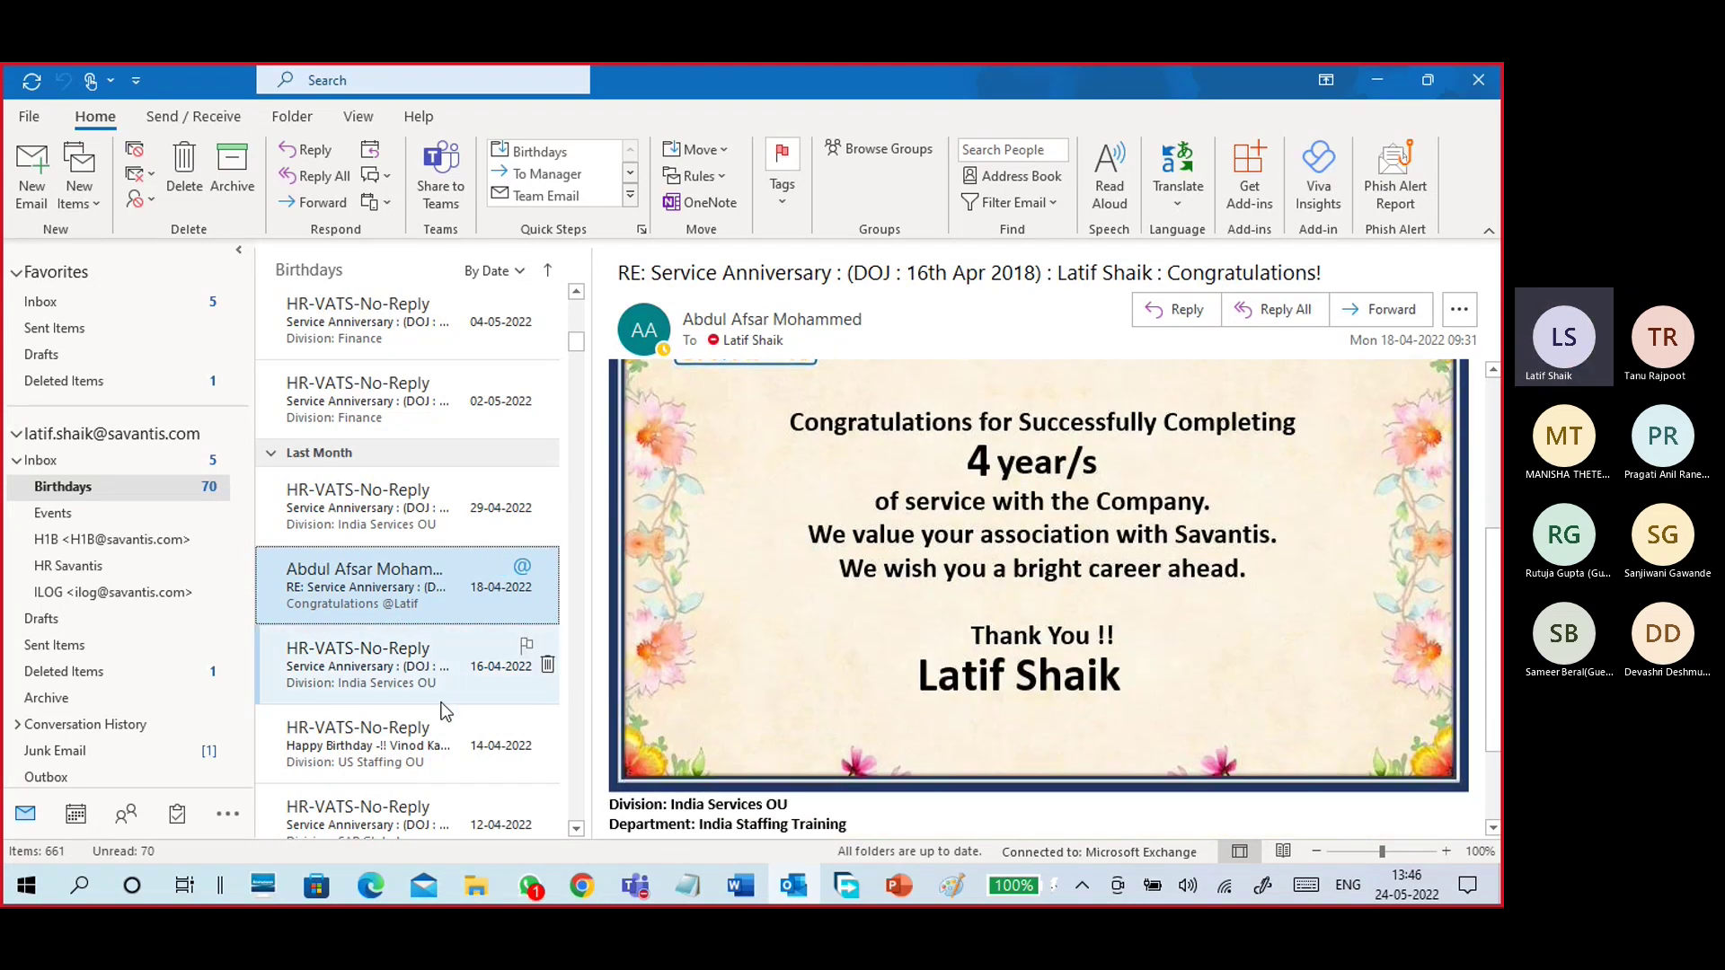
pyautogui.click(428, 661)
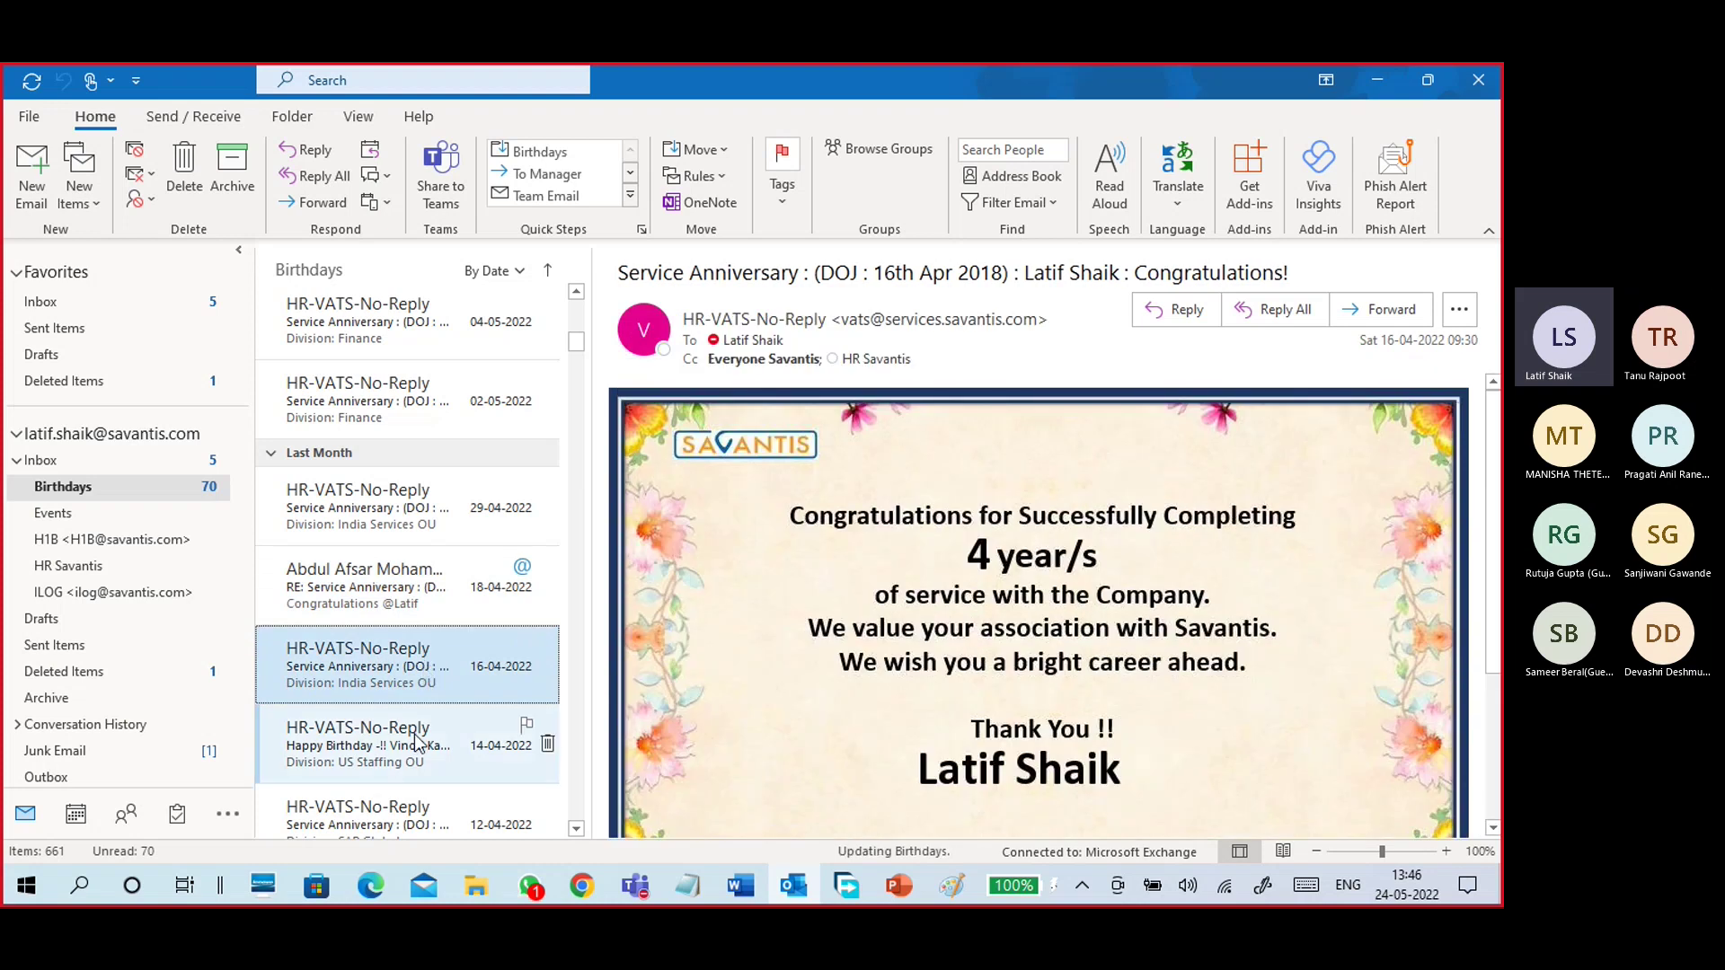
pyautogui.scroll(-2, 415, 738)
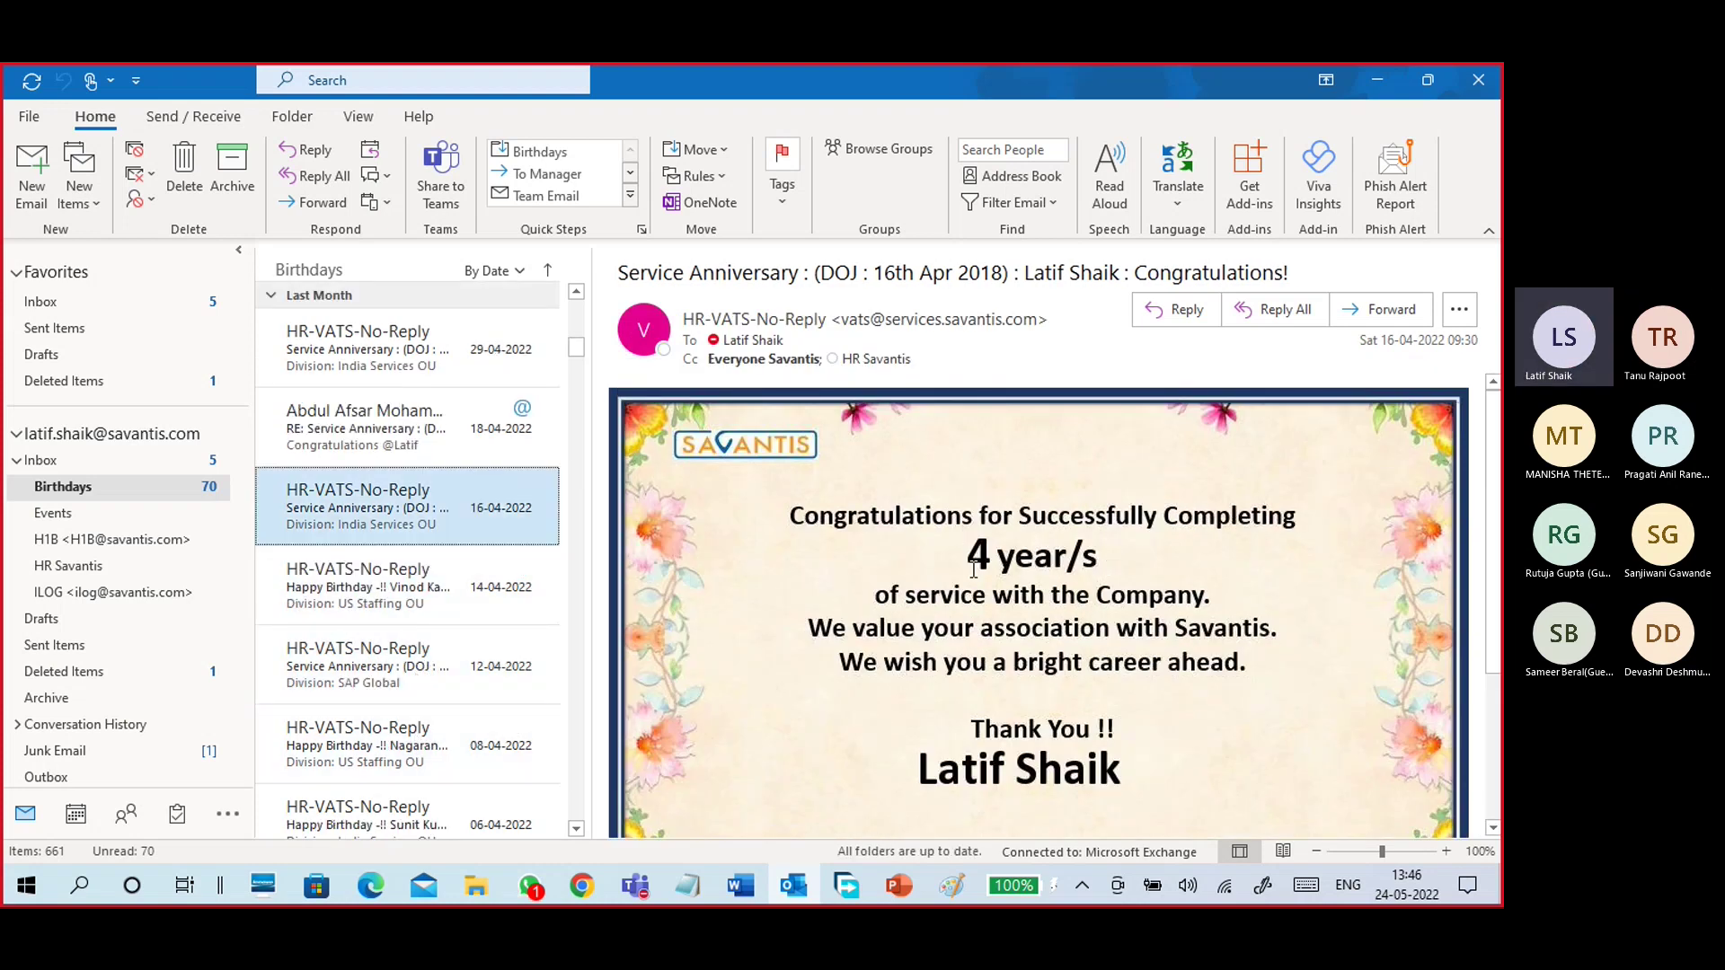
pyautogui.scroll(-3, 1055, 650)
pyautogui.scroll(3, 1055, 650)
# View the messages of 14 and 12 April 2022 and return to last week's anniversary and birthday messages.
pyautogui.click(392, 602)
pyautogui.click(391, 665)
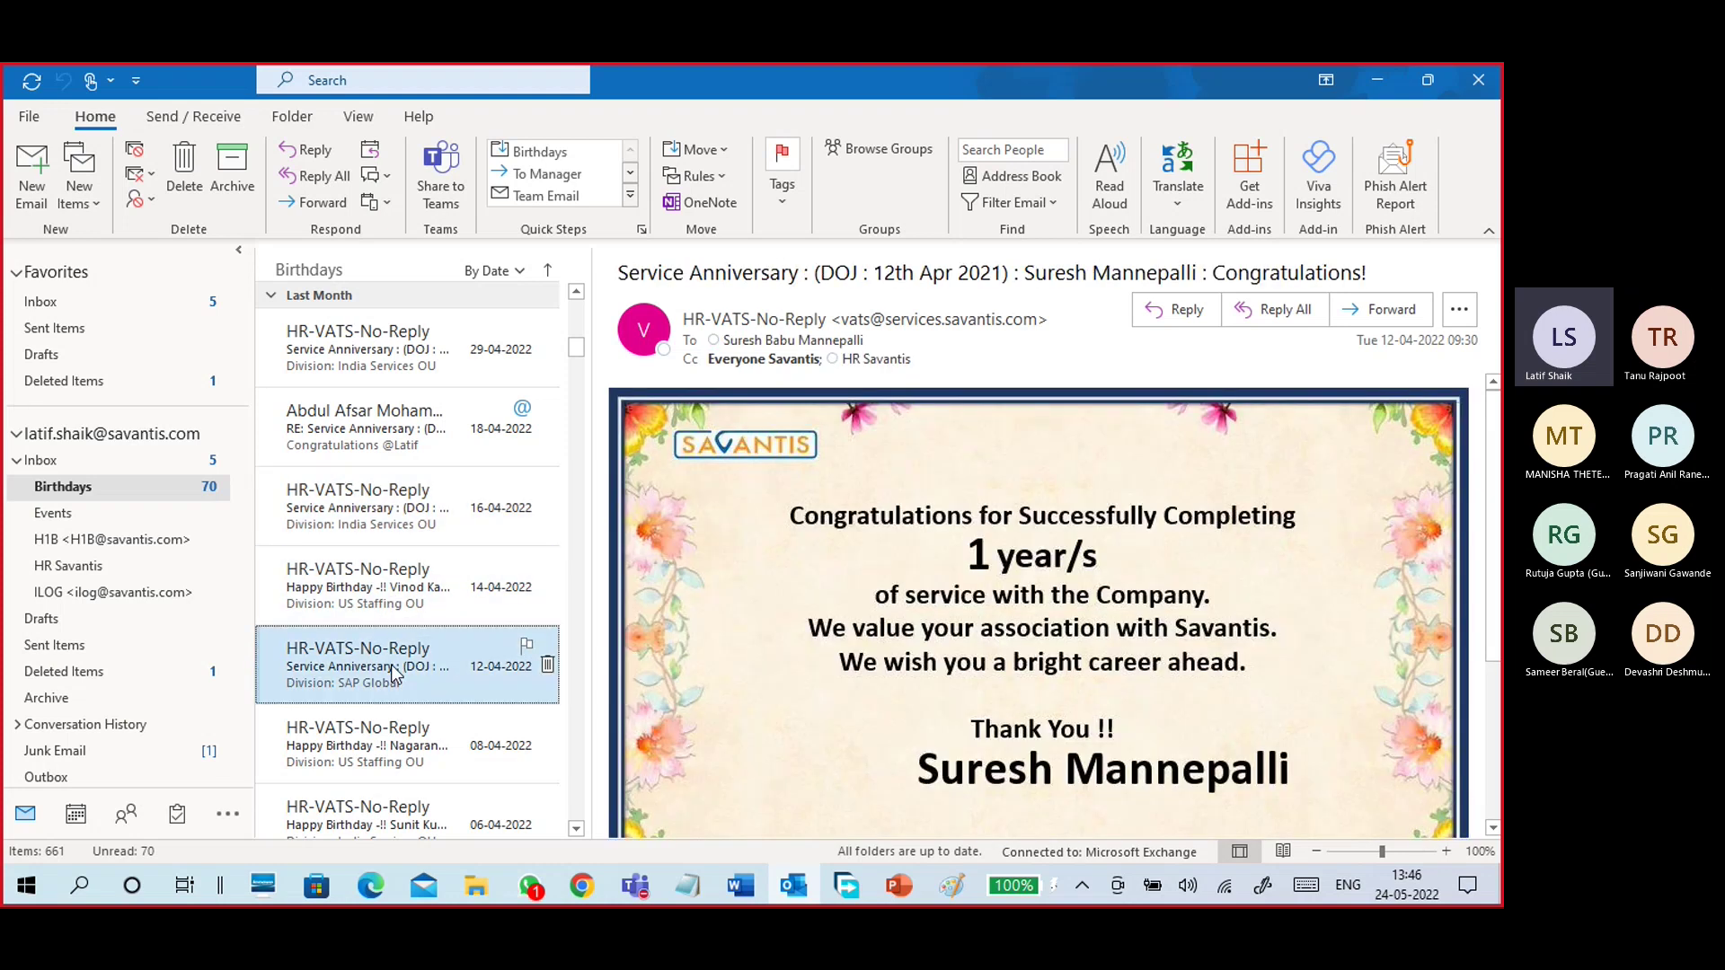
pyautogui.click(394, 601)
pyautogui.scroll(8, 401, 630)
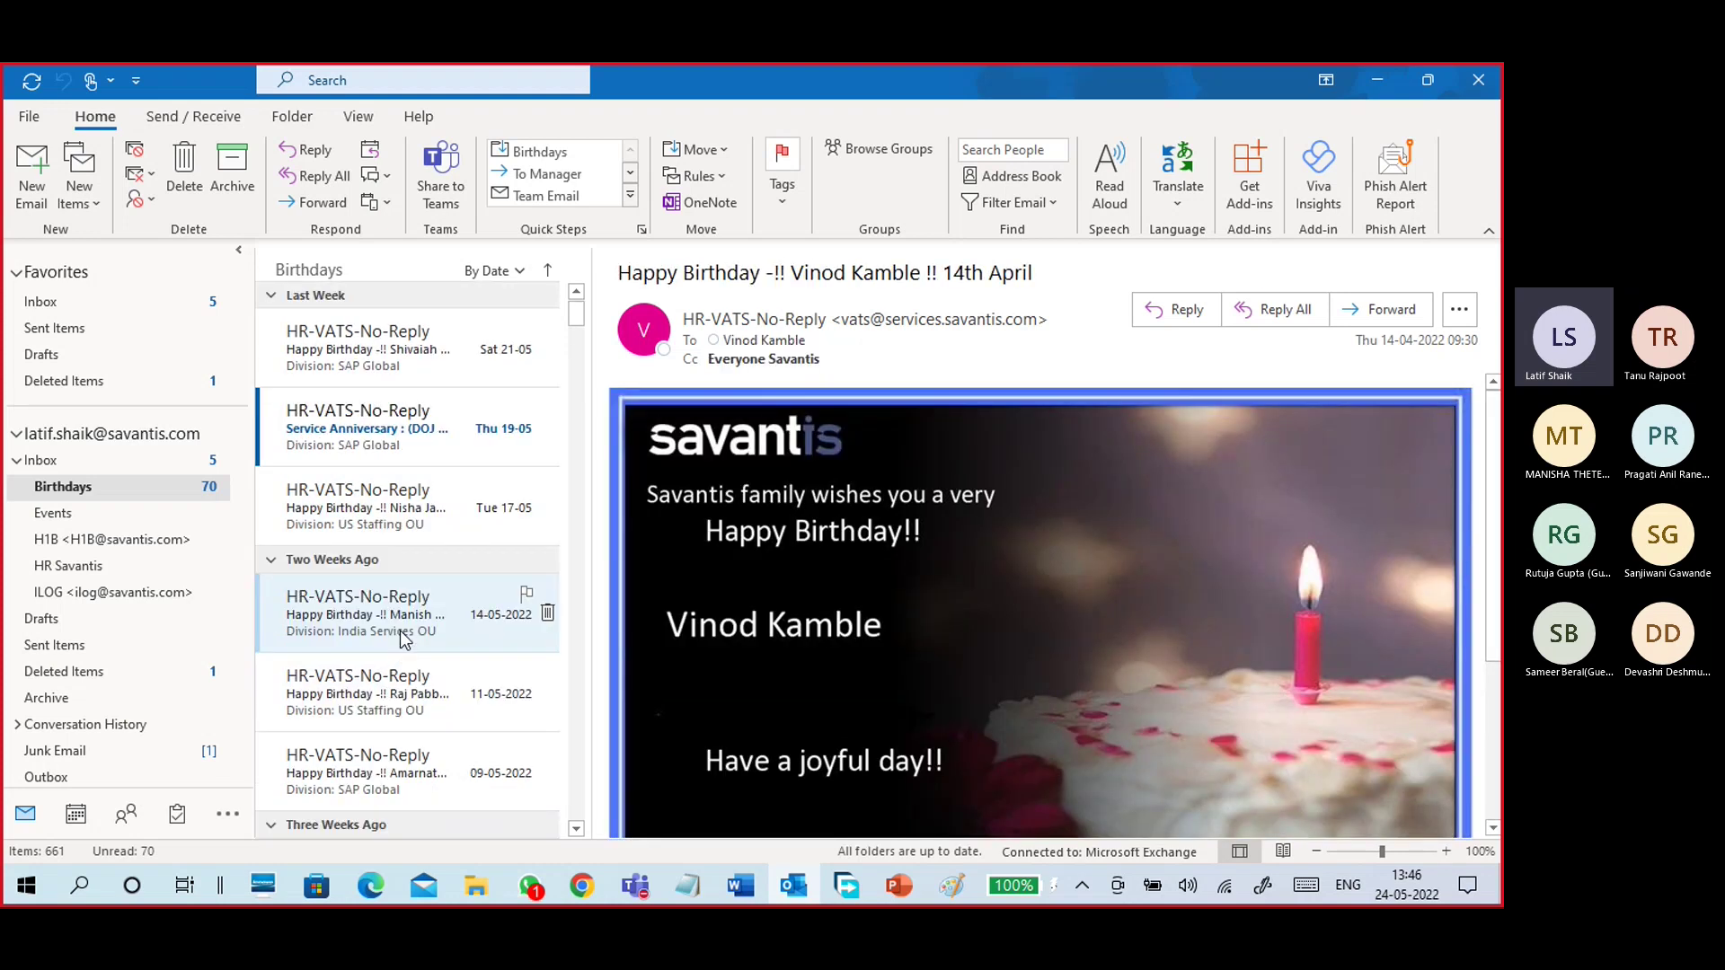
pyautogui.click(367, 443)
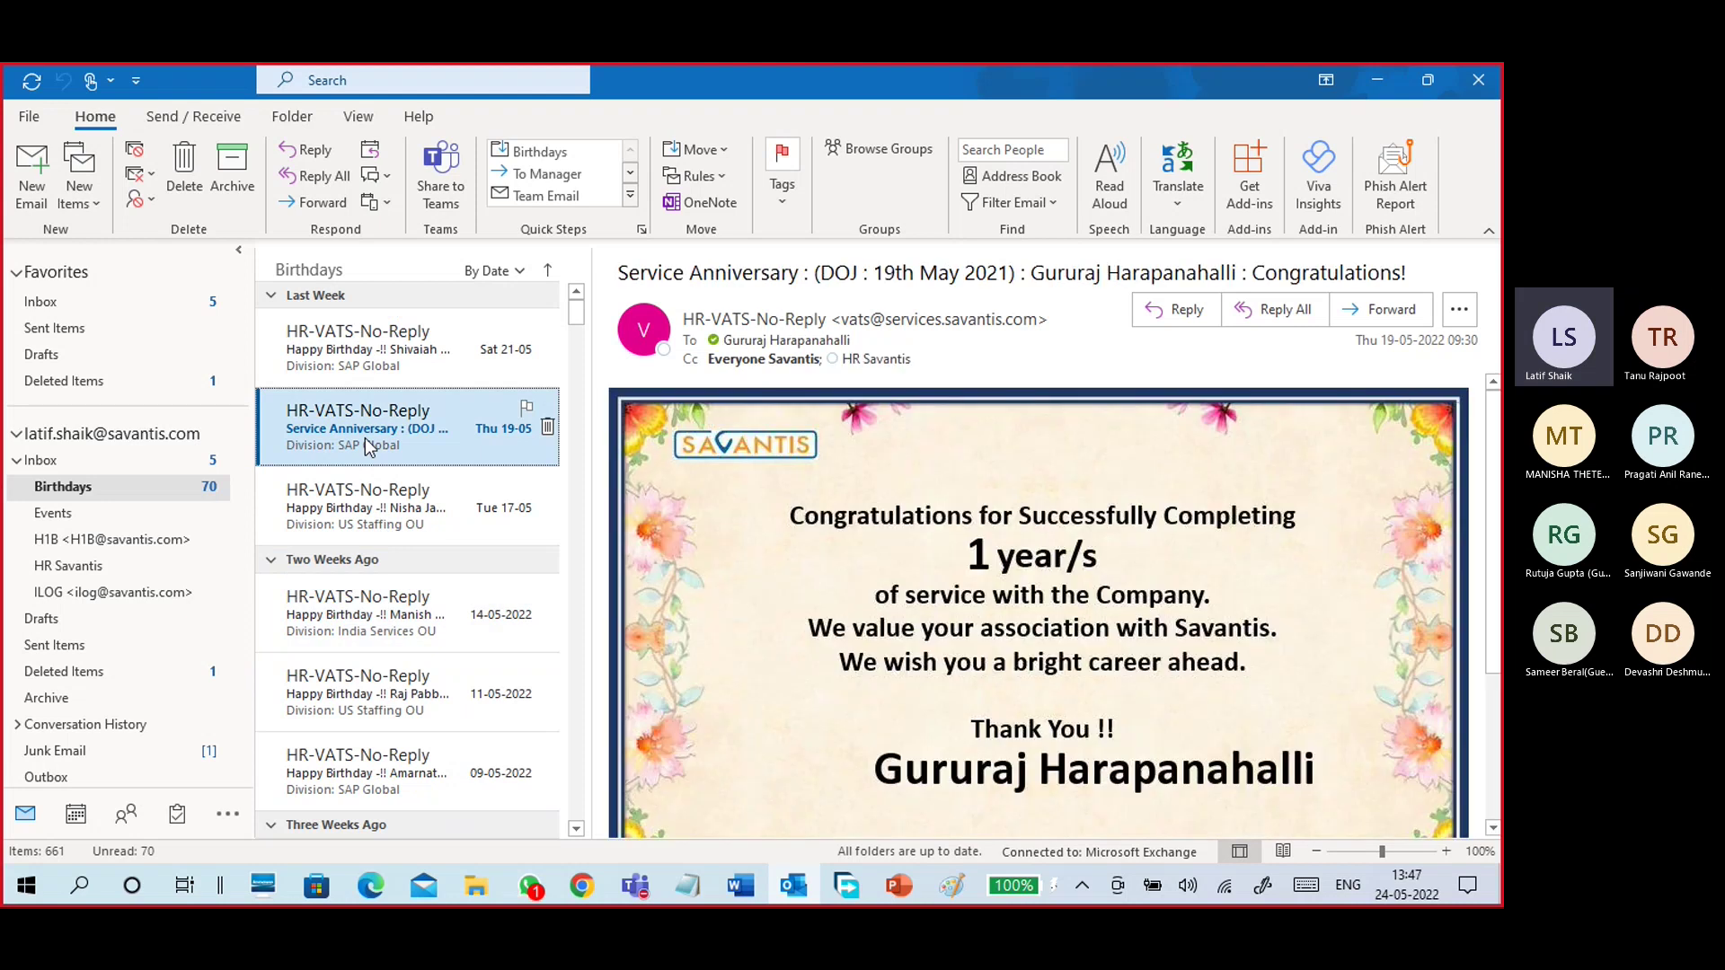
pyautogui.click(359, 357)
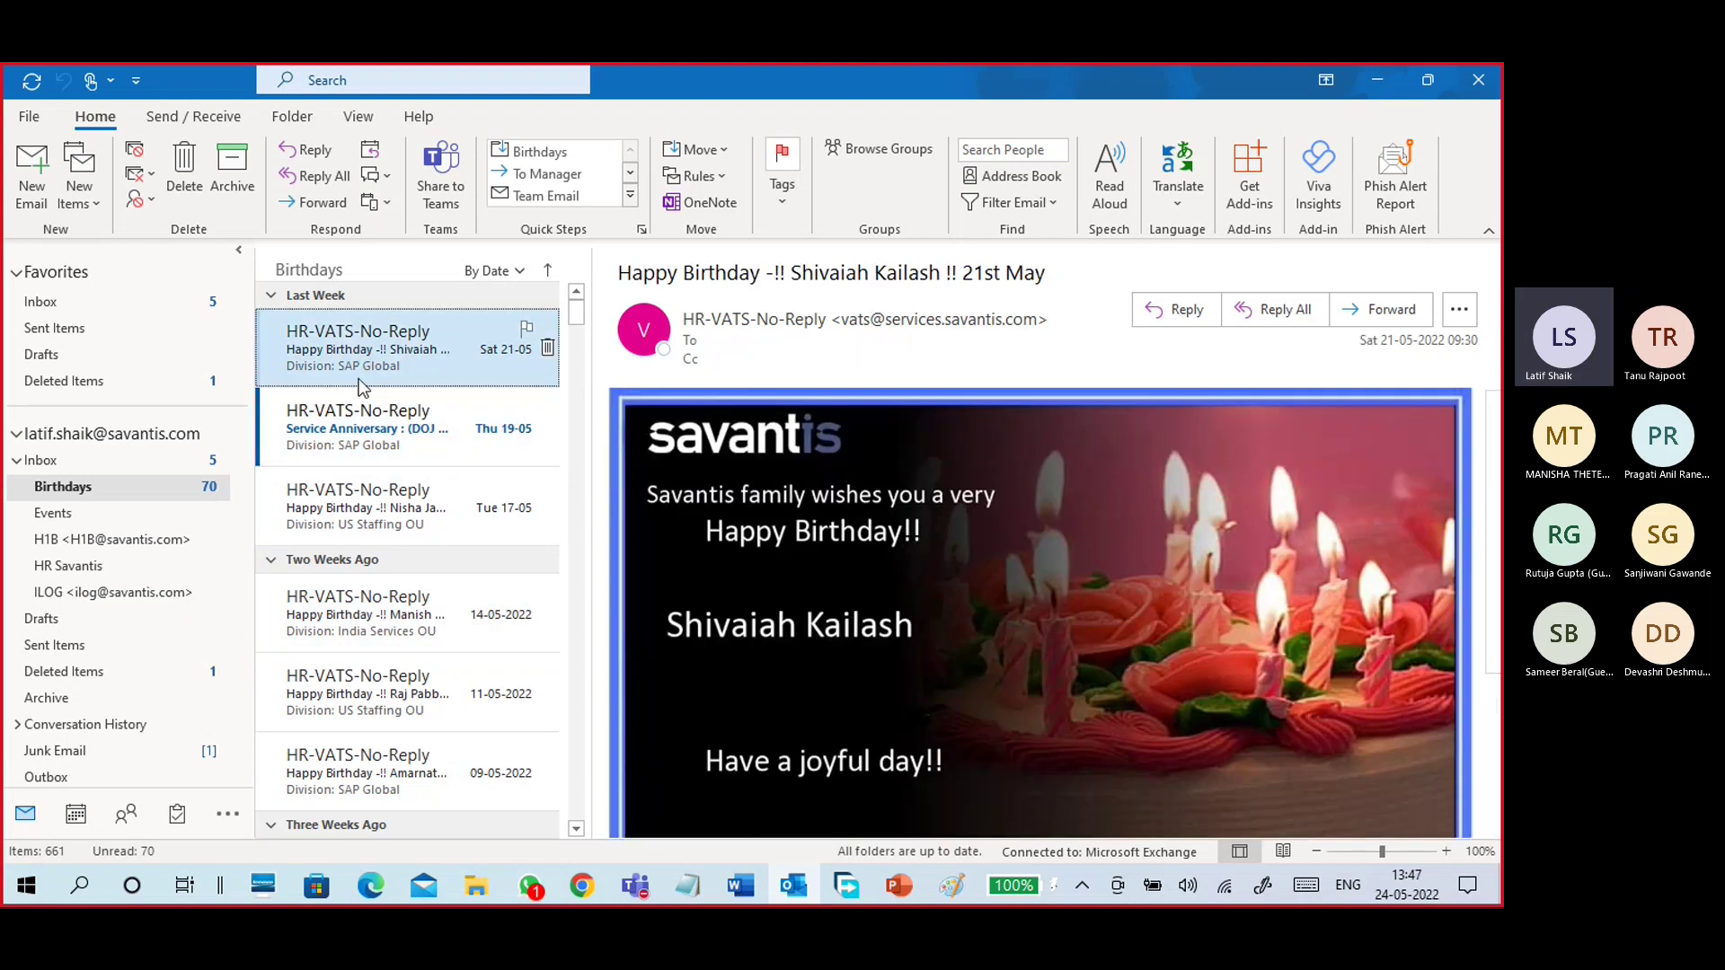
pyautogui.click(391, 508)
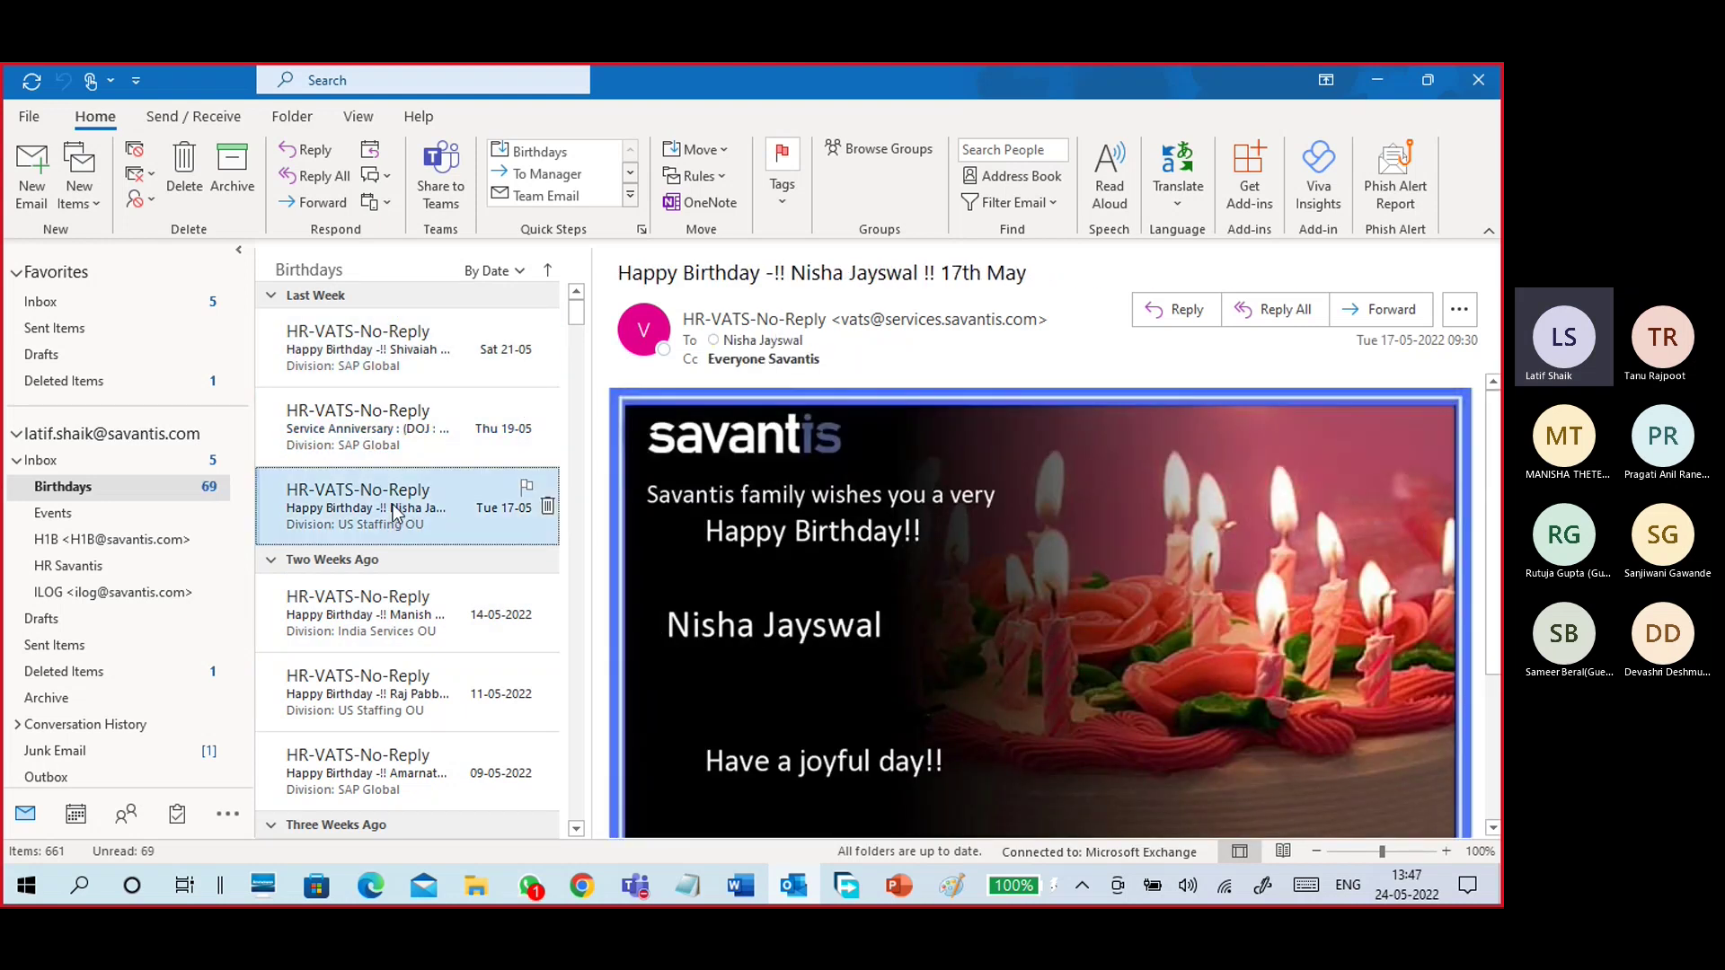
# Compare the Birthdays folder with the Events folder and browse the farewell, fun activity and congratulation messages in Events.
pyautogui.click(160, 512)
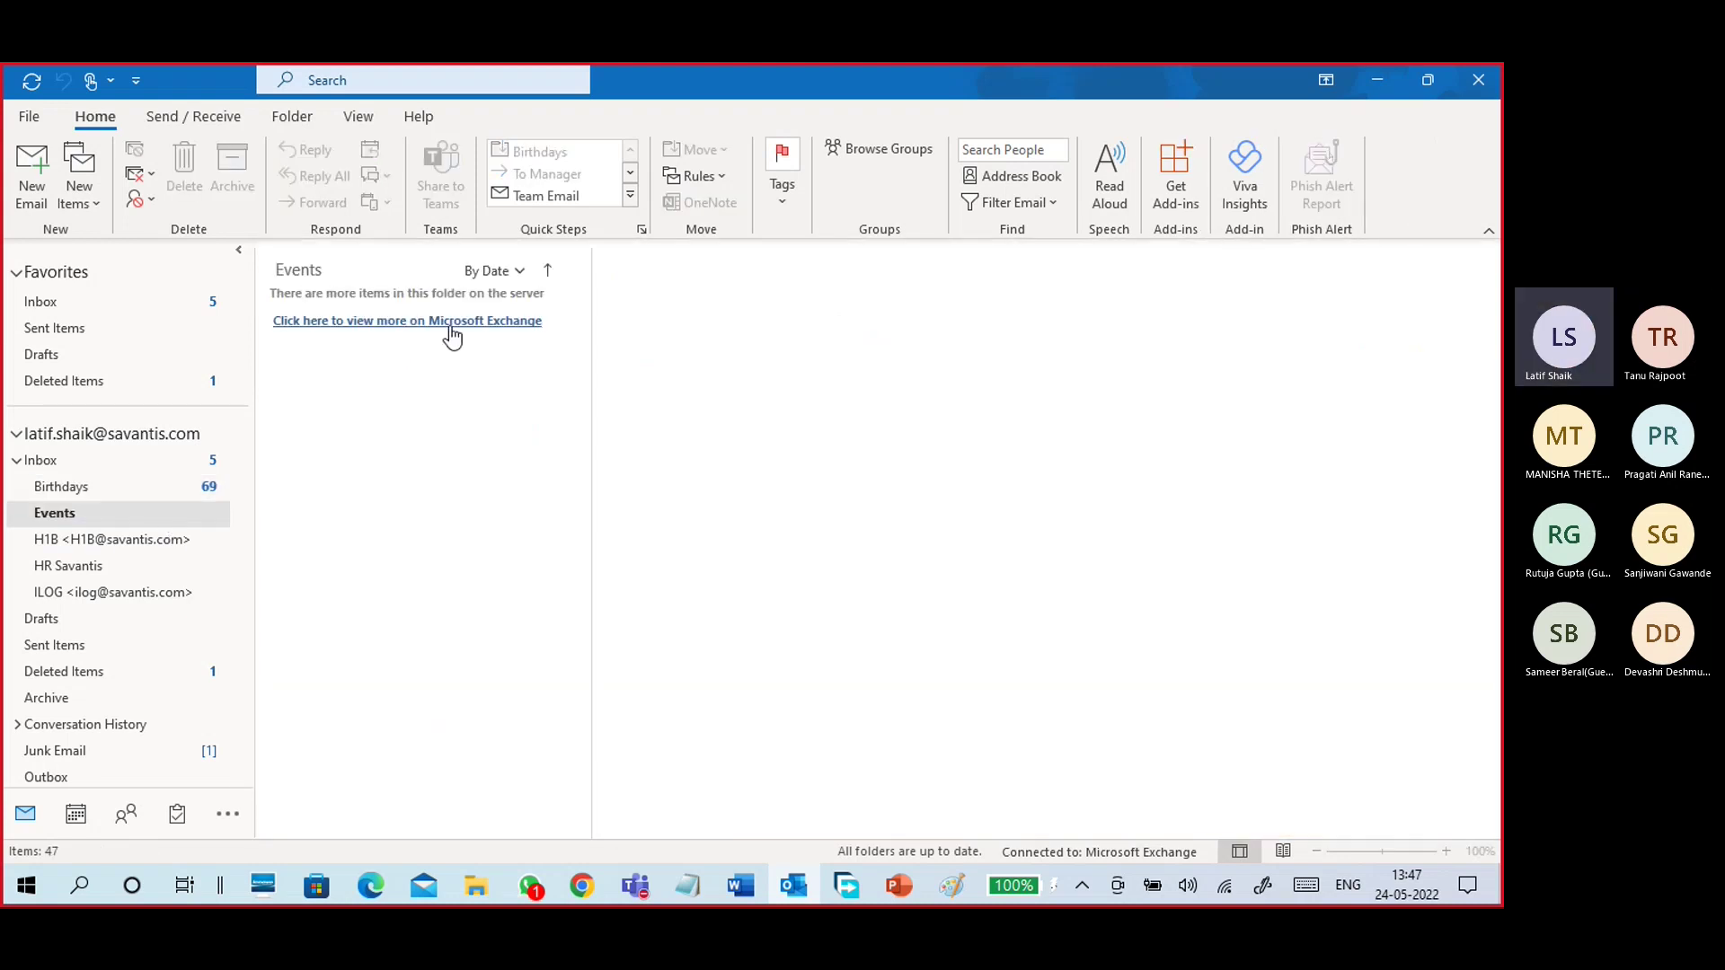
pyautogui.click(137, 490)
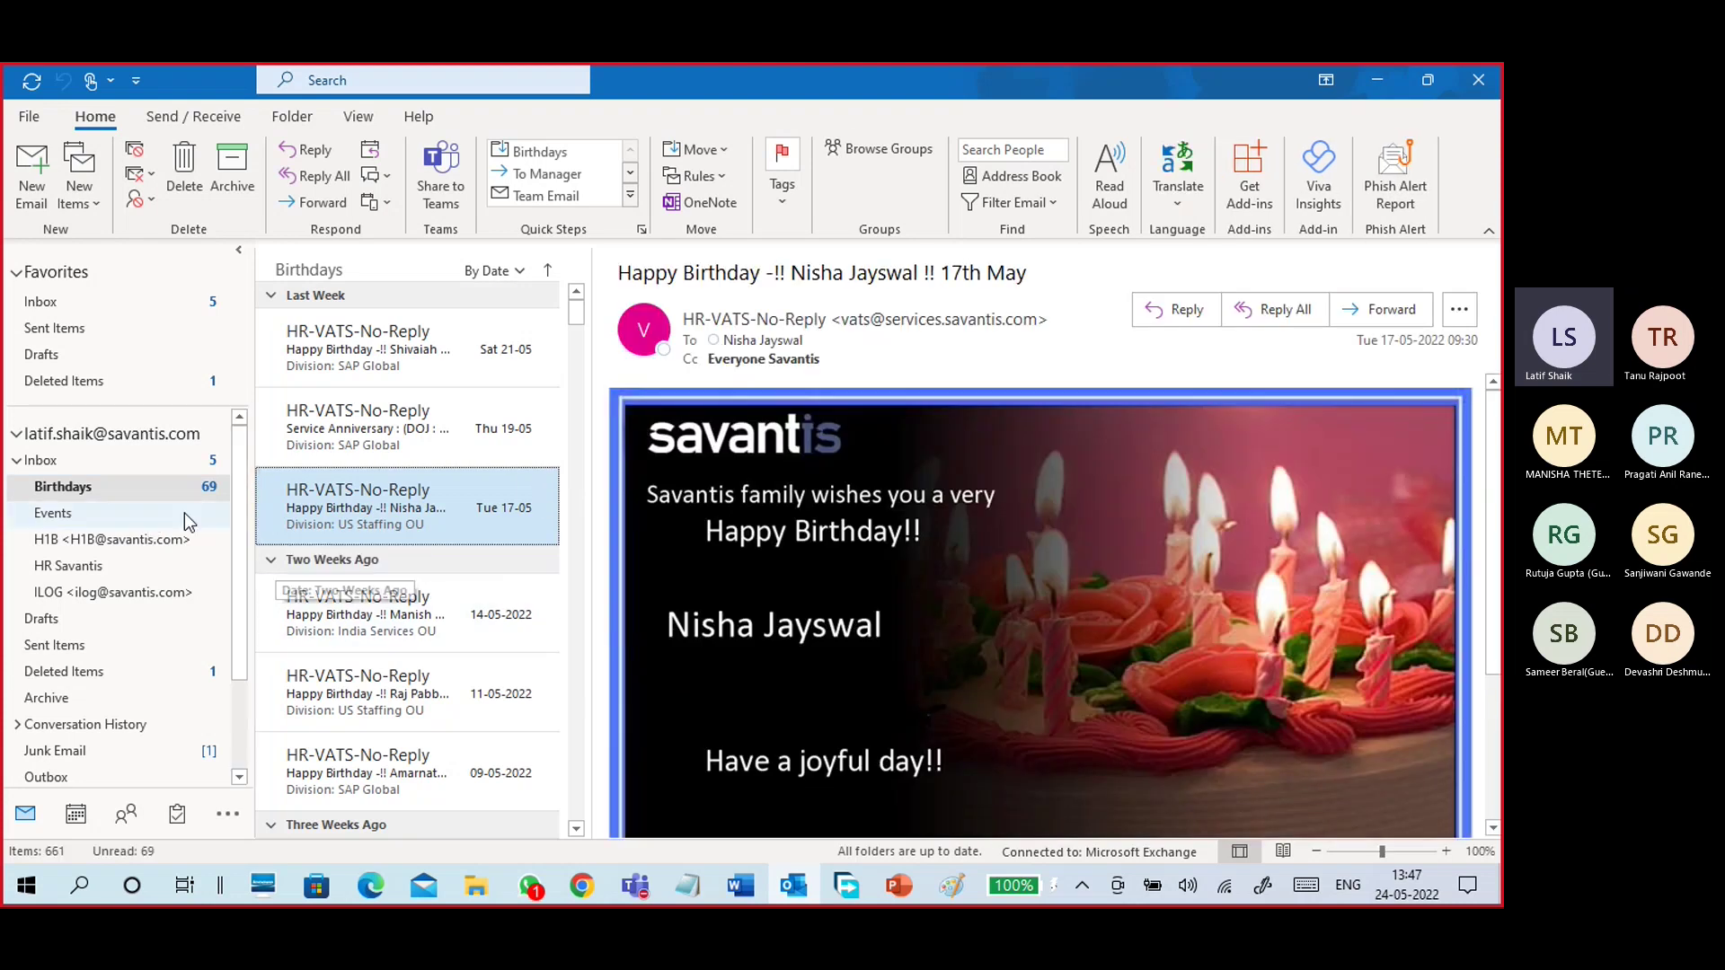
pyautogui.click(186, 512)
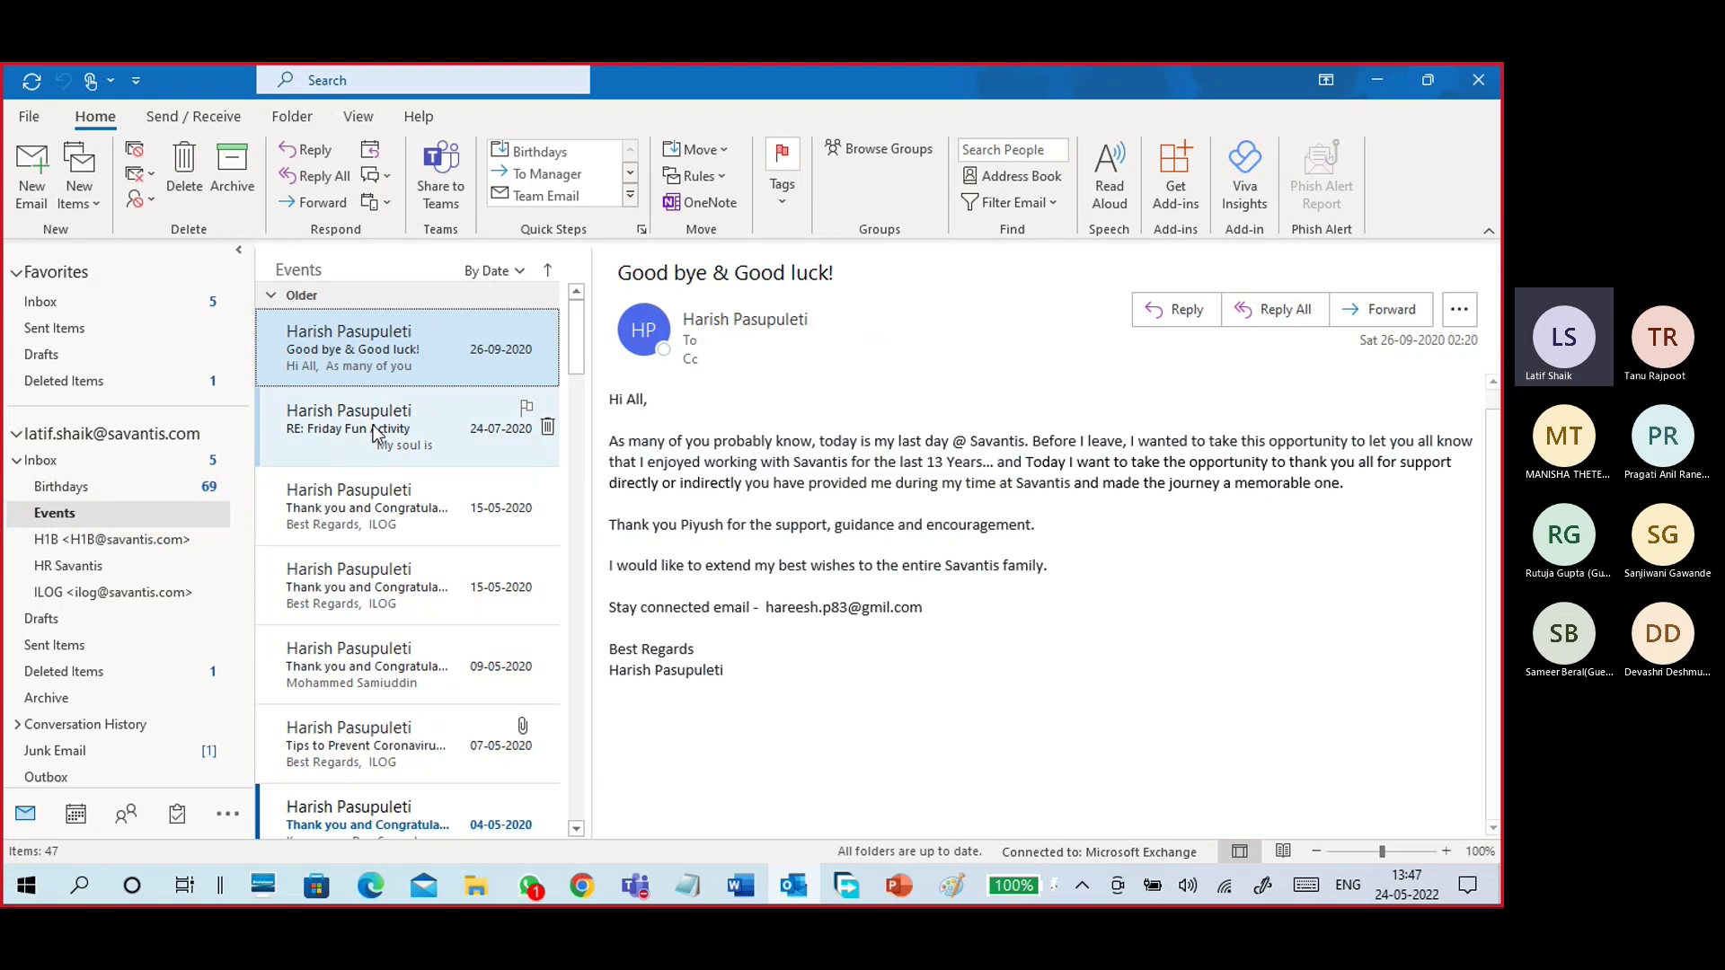
pyautogui.click(375, 434)
pyautogui.click(391, 532)
pyautogui.click(399, 604)
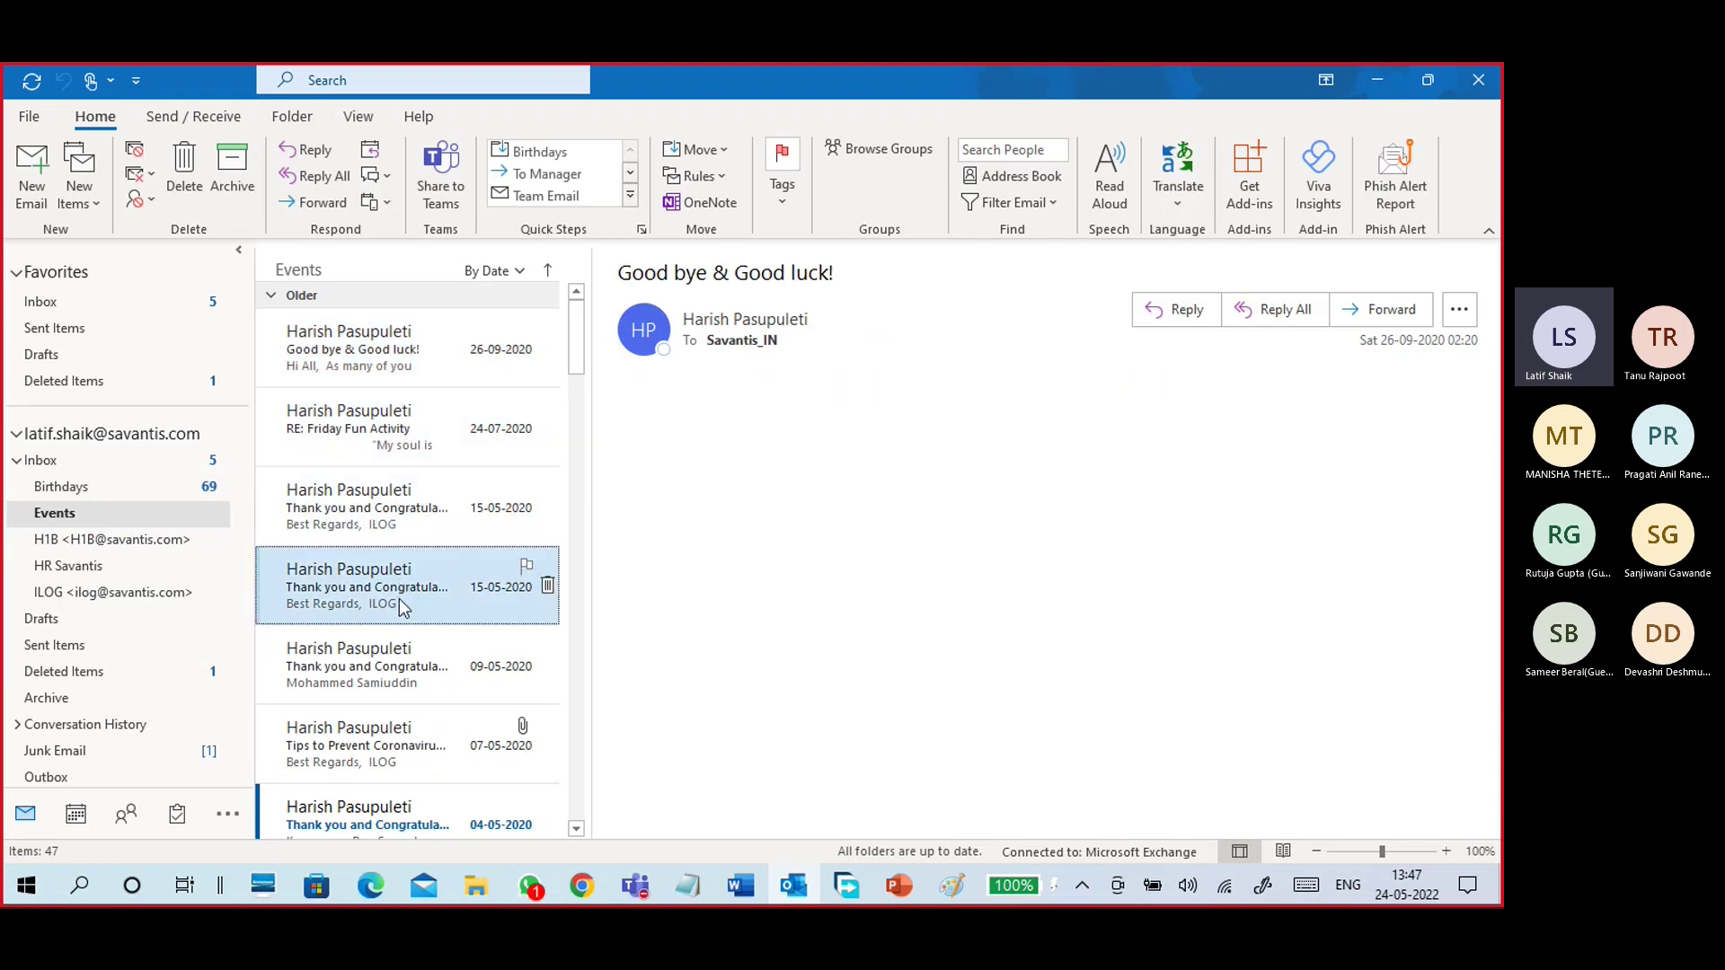
pyautogui.click(395, 348)
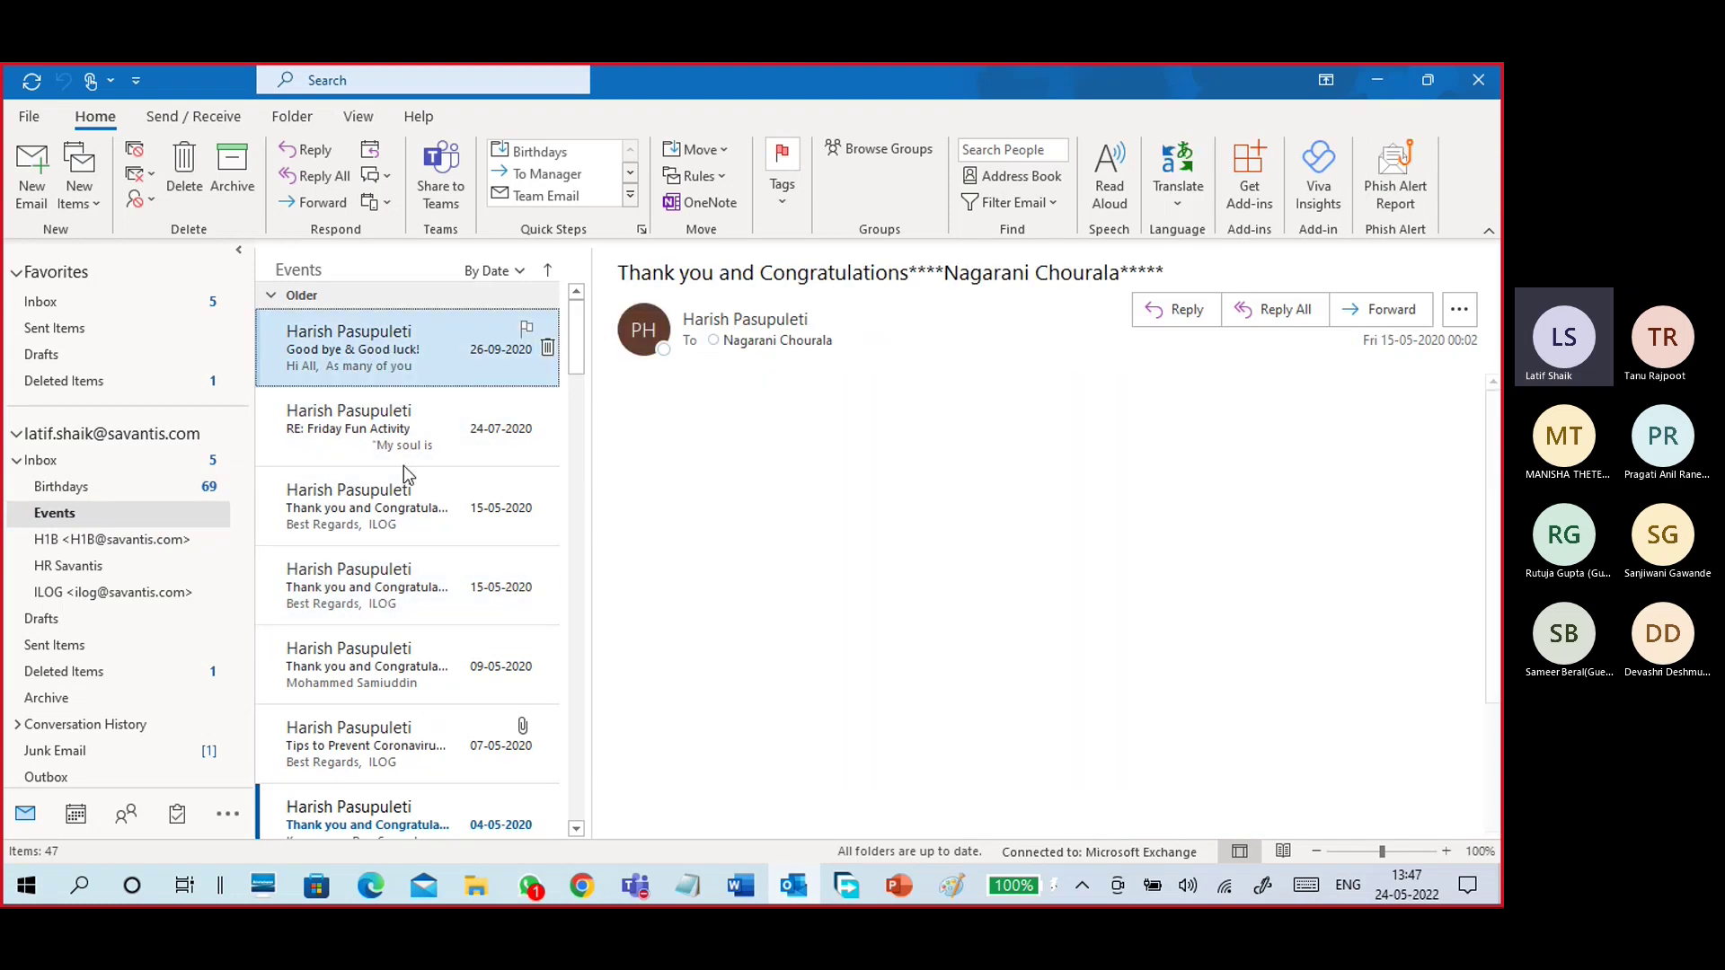
pyautogui.click(408, 664)
# Open the "Tips to Prevent Coronavirus Transmission" message in the Events folder and read through its illustrated guide.
pyautogui.click(405, 750)
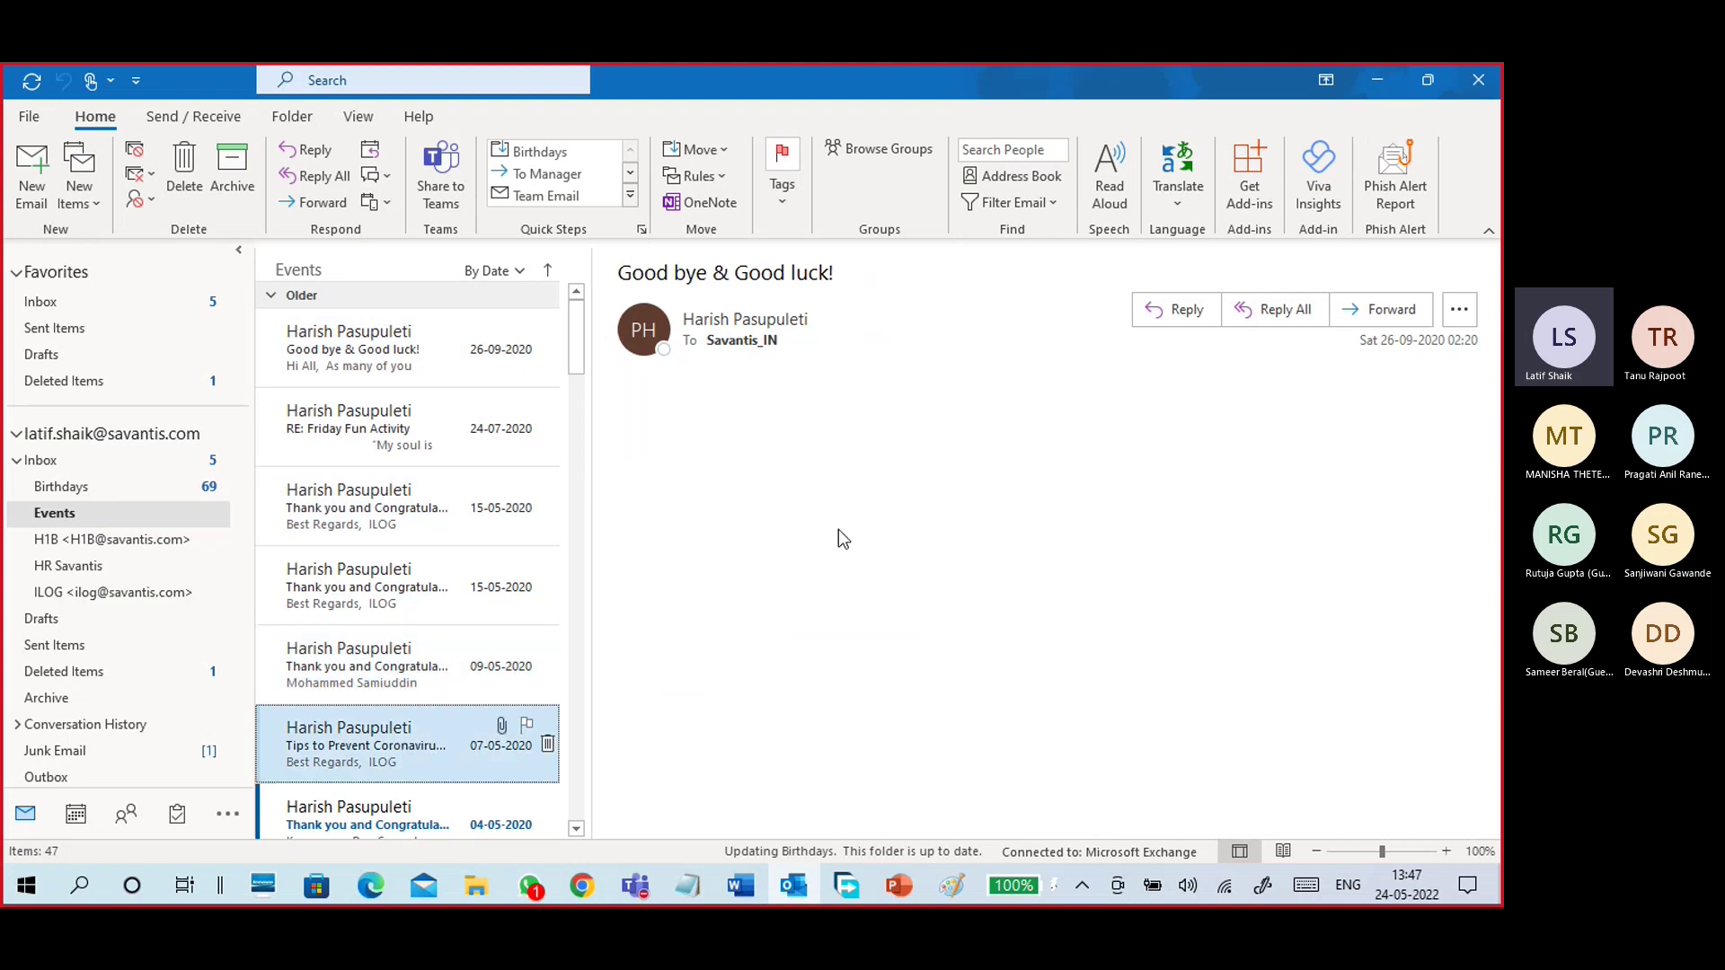
pyautogui.scroll(-3, 811, 575)
pyautogui.scroll(-10, 866, 600)
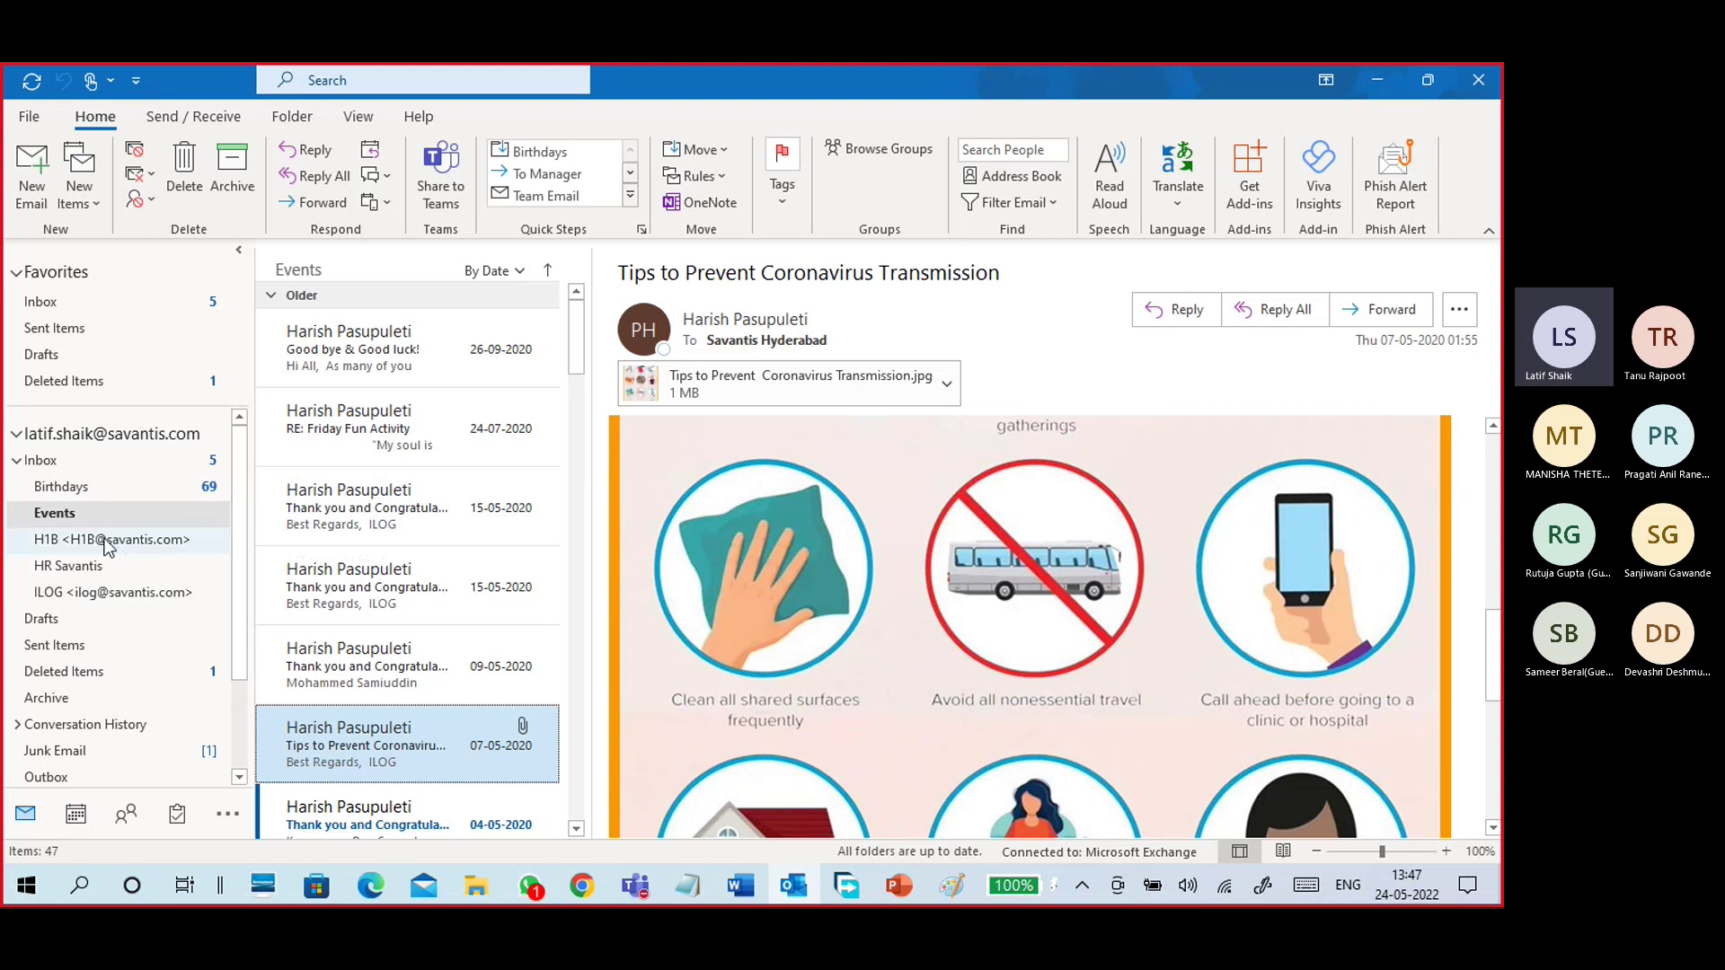
# Open the H1B folder and load its older messages from Microsoft Exchange.
pyautogui.click(108, 542)
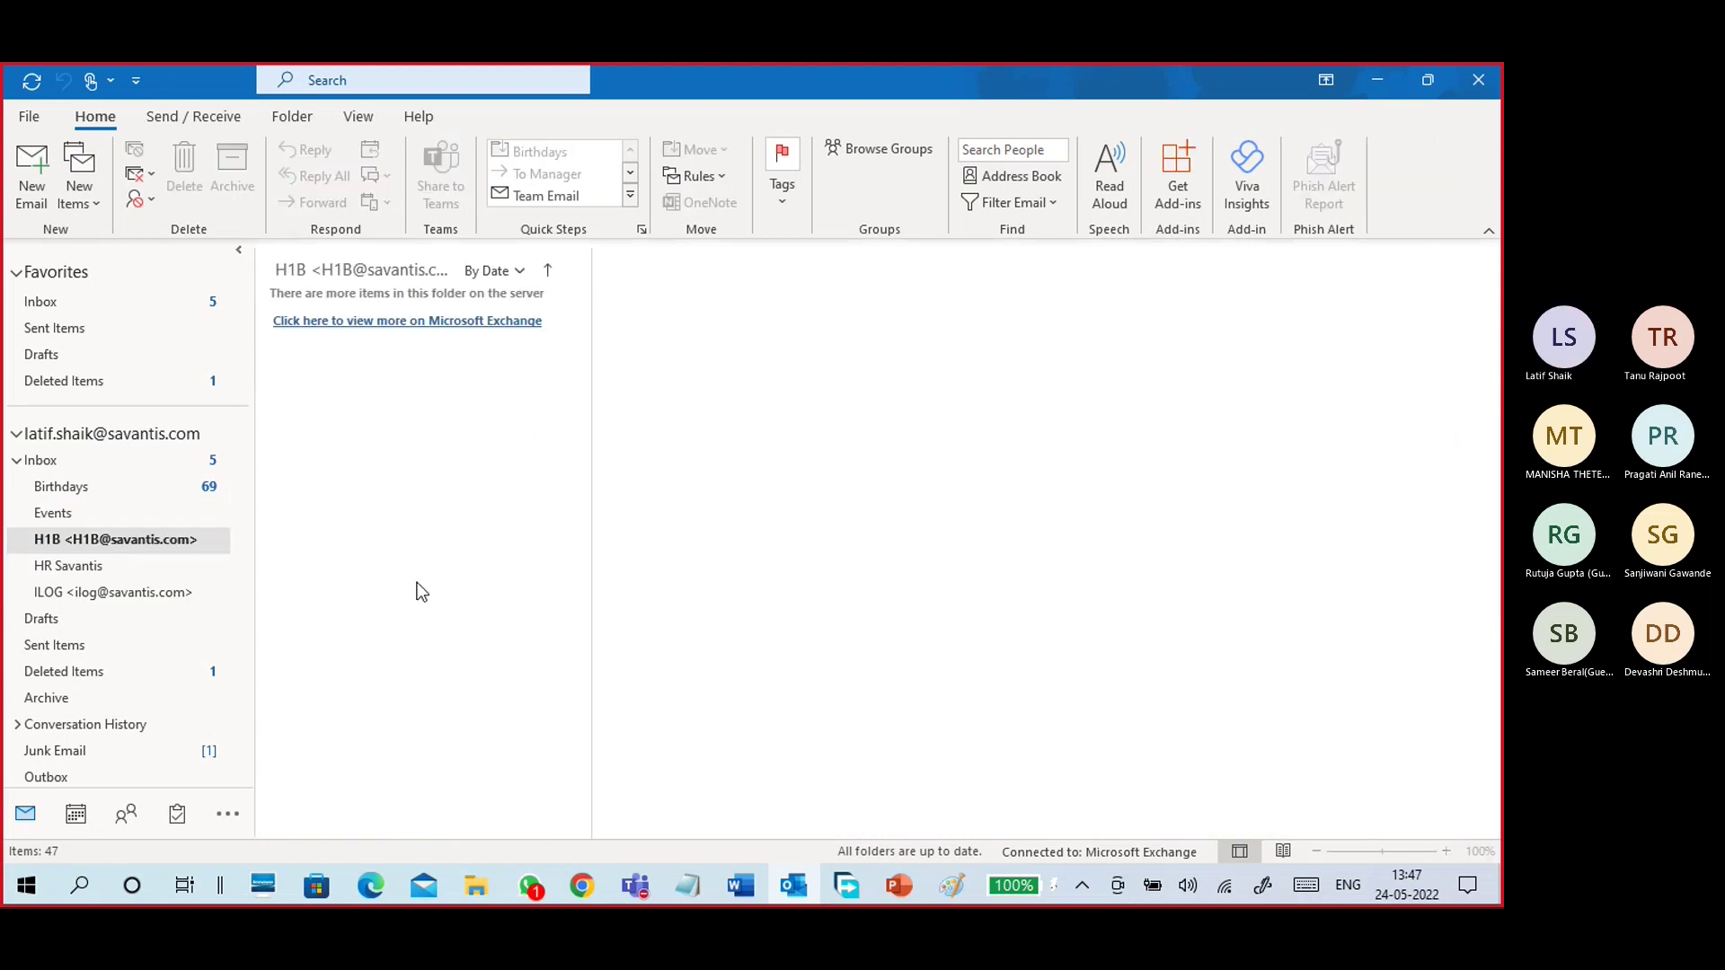
pyautogui.click(407, 324)
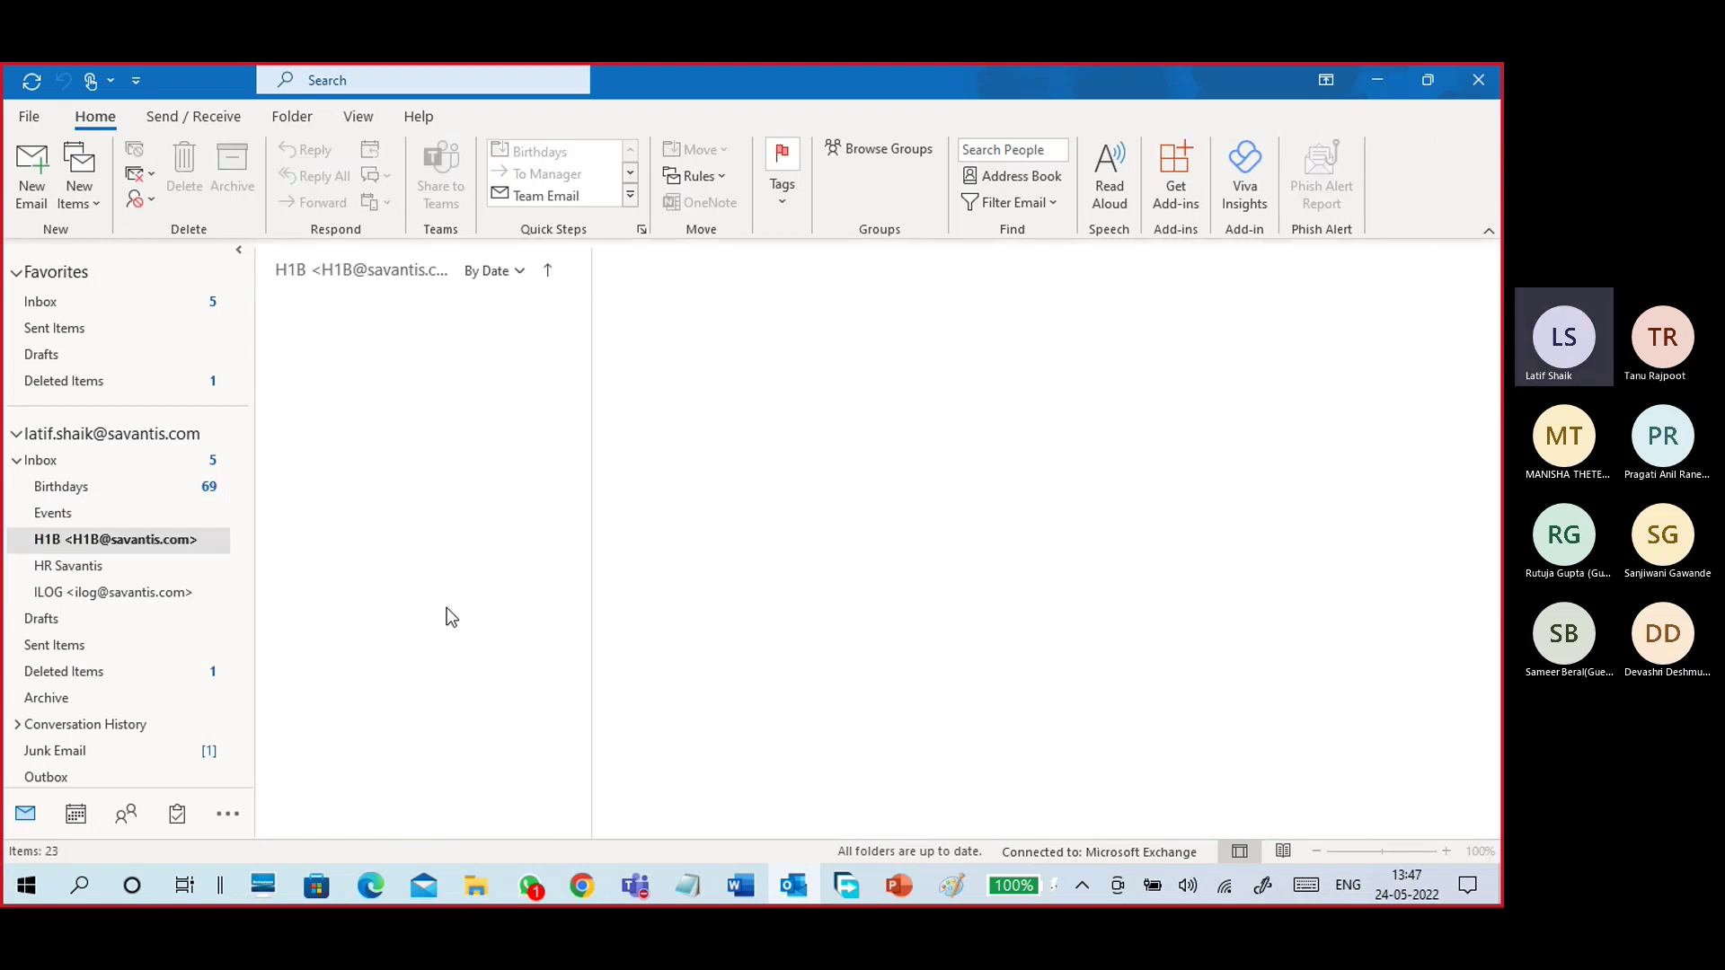
pyautogui.click(408, 440)
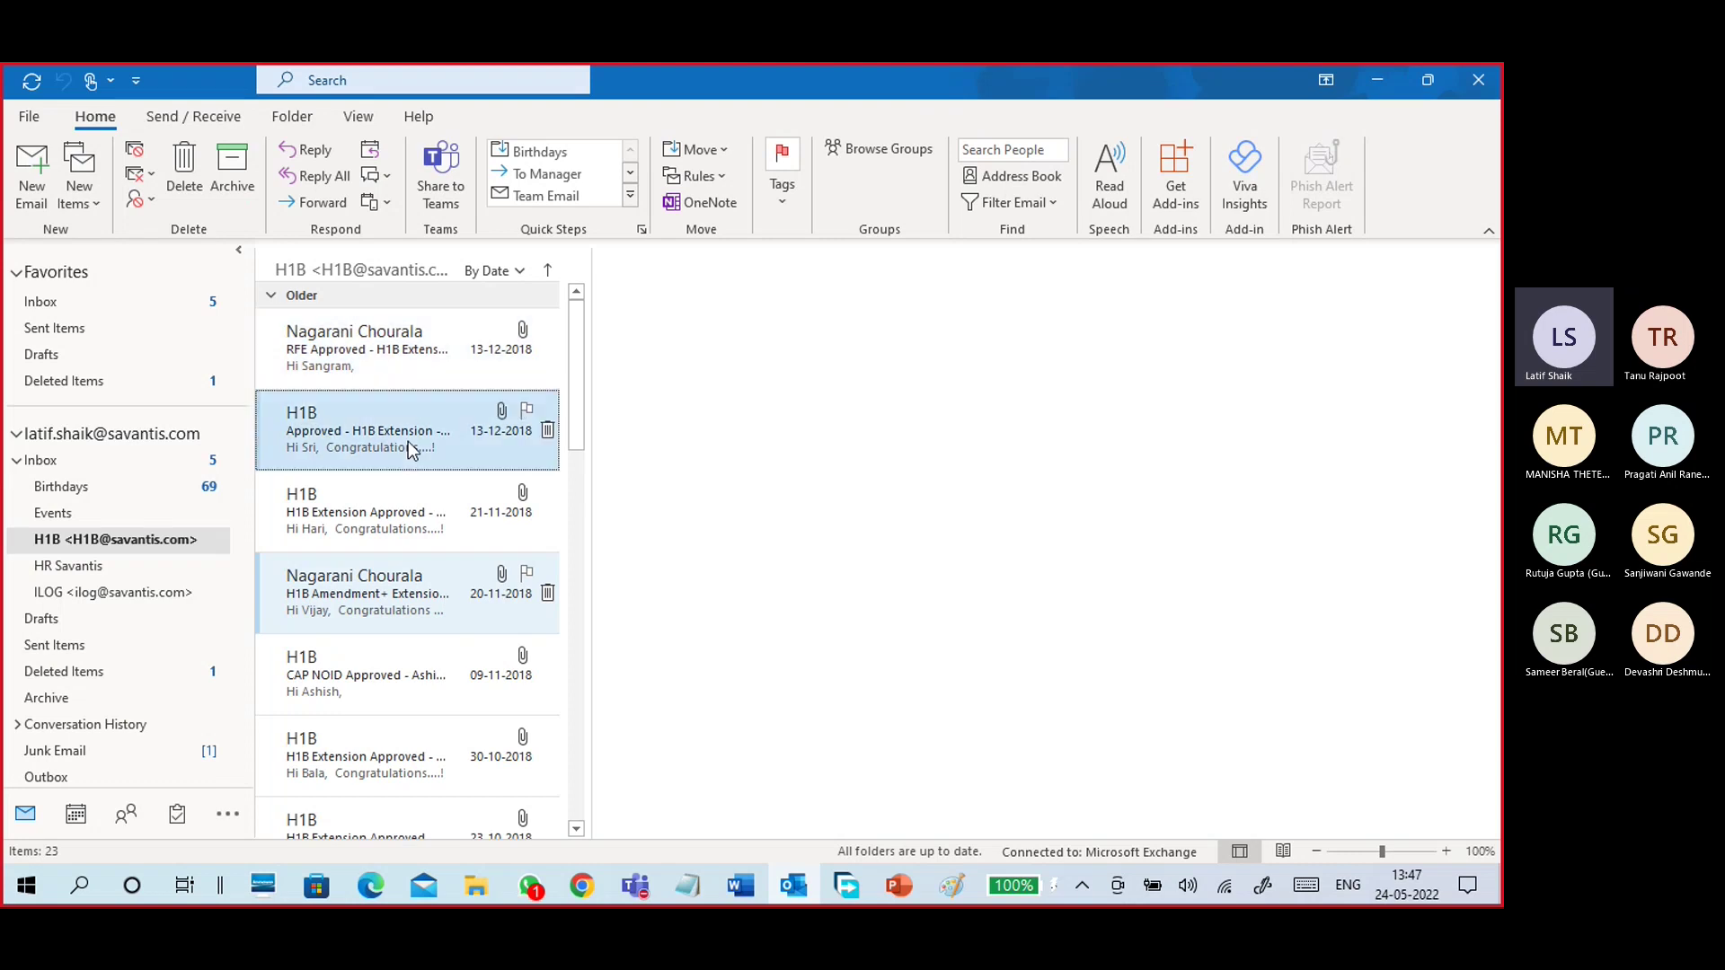
# Browse the H1B approval messages and highlight the word "H1B" in the body of the 21 November 2018 message.
pyautogui.click(390, 363)
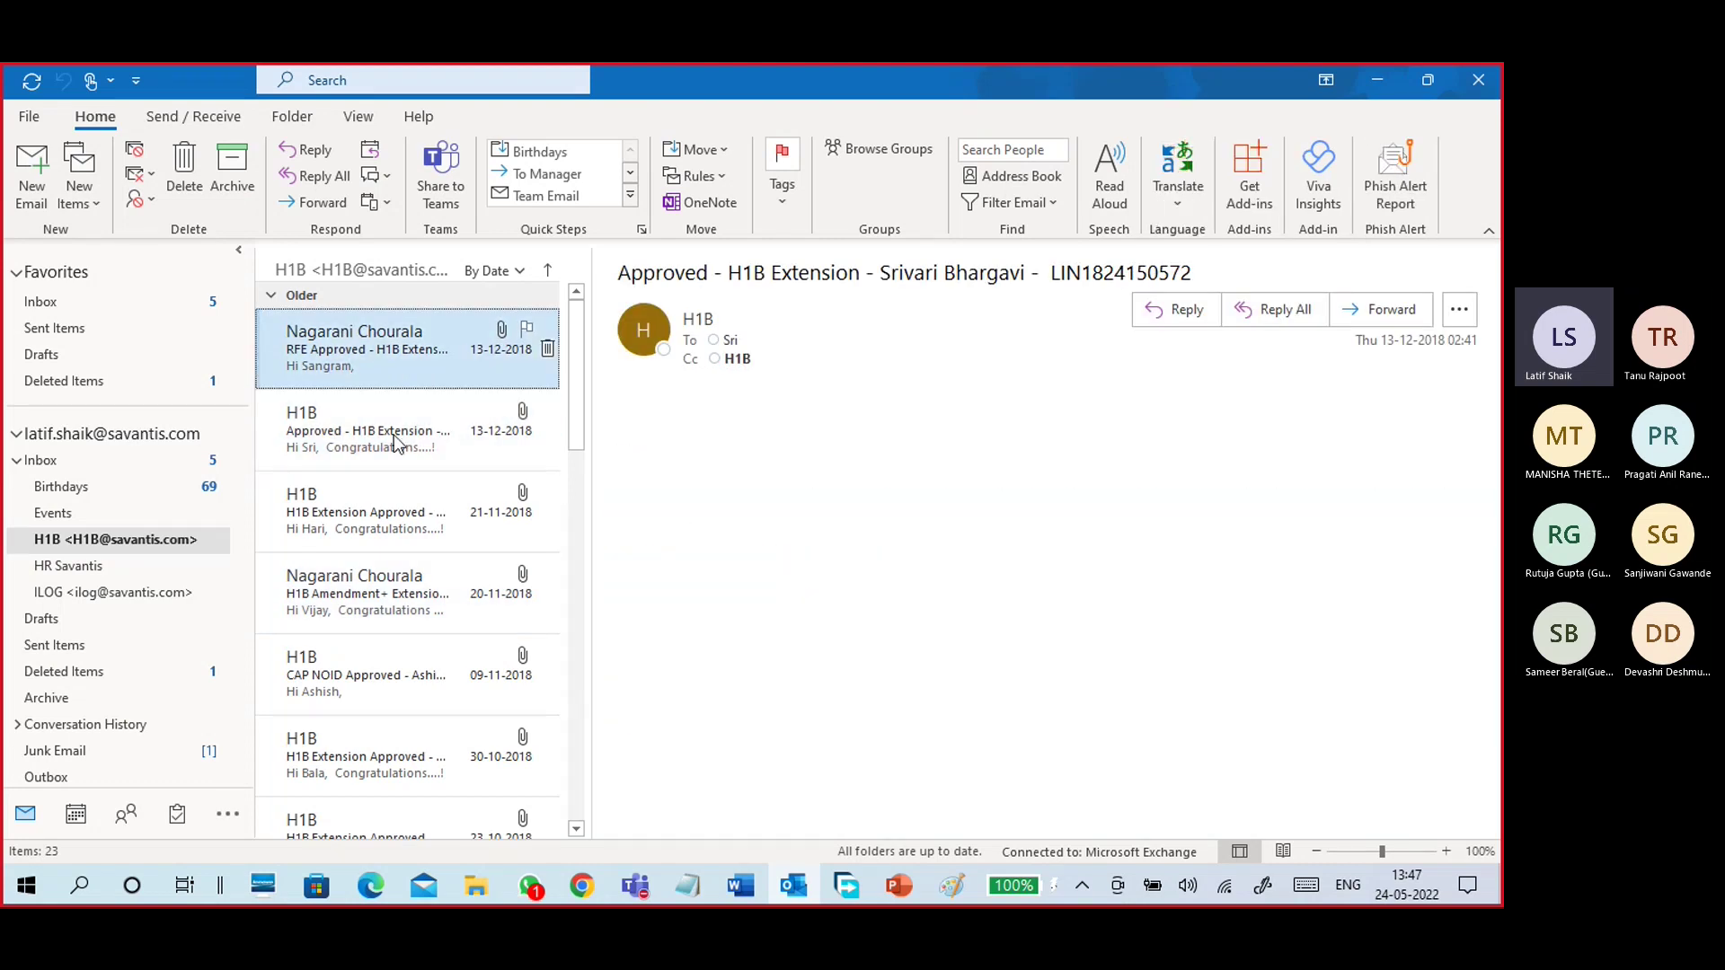
pyautogui.click(395, 485)
pyautogui.click(404, 598)
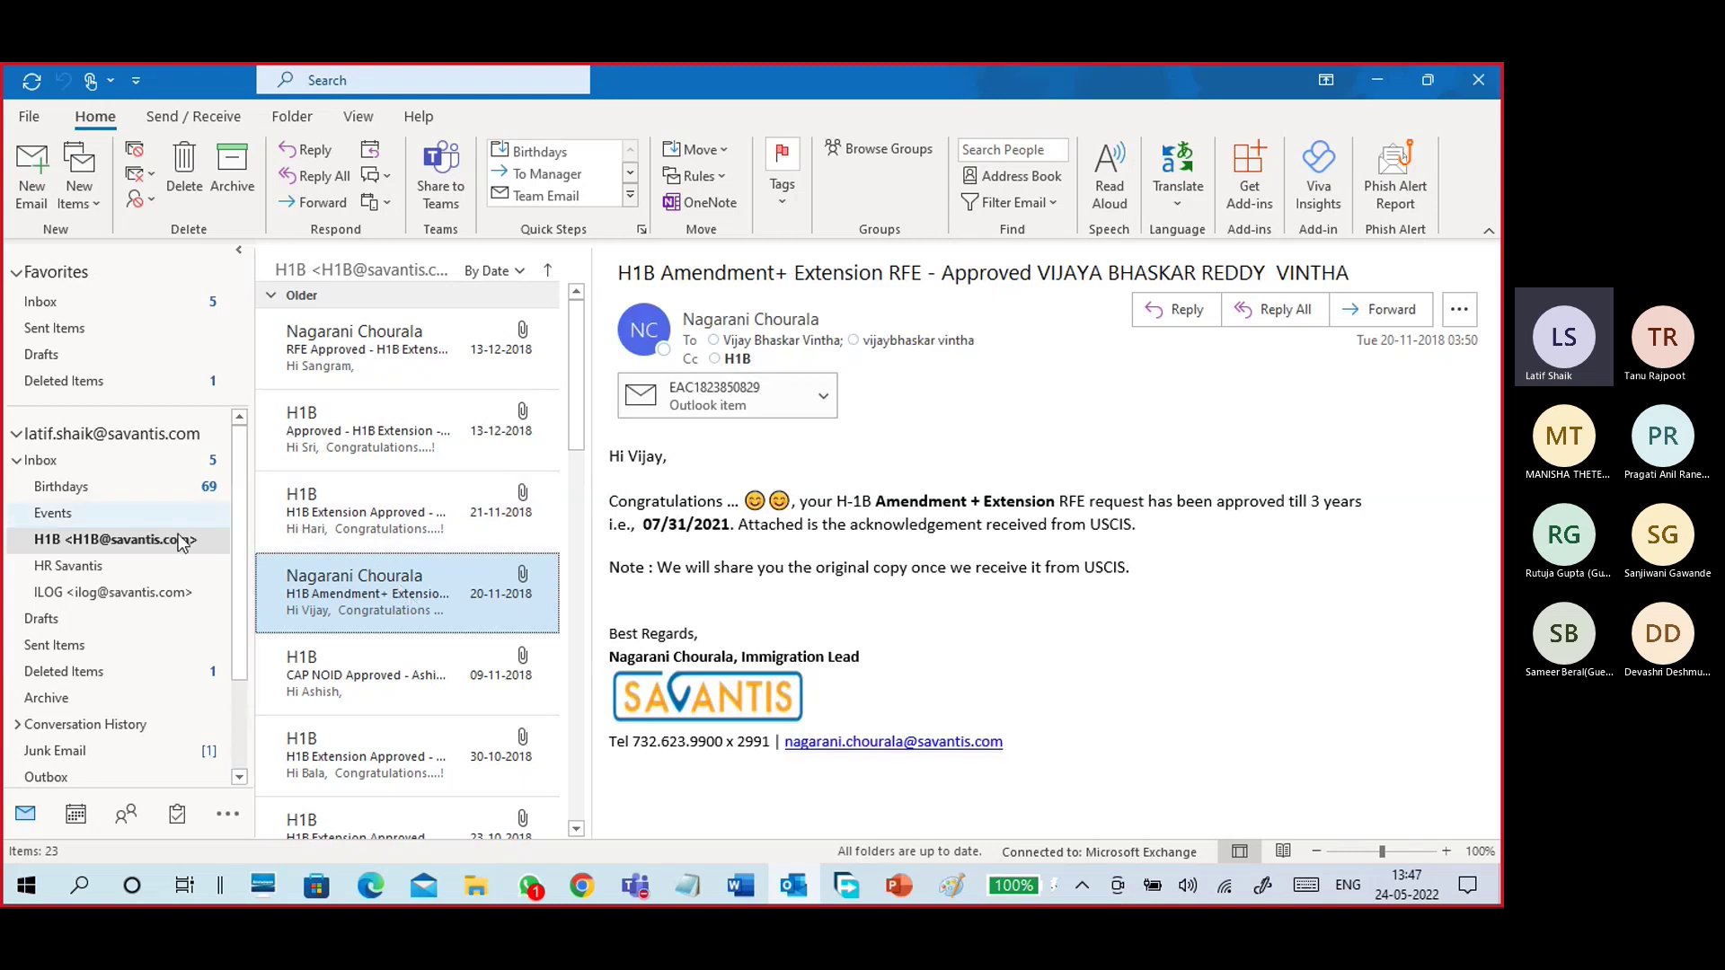
pyautogui.click(366, 509)
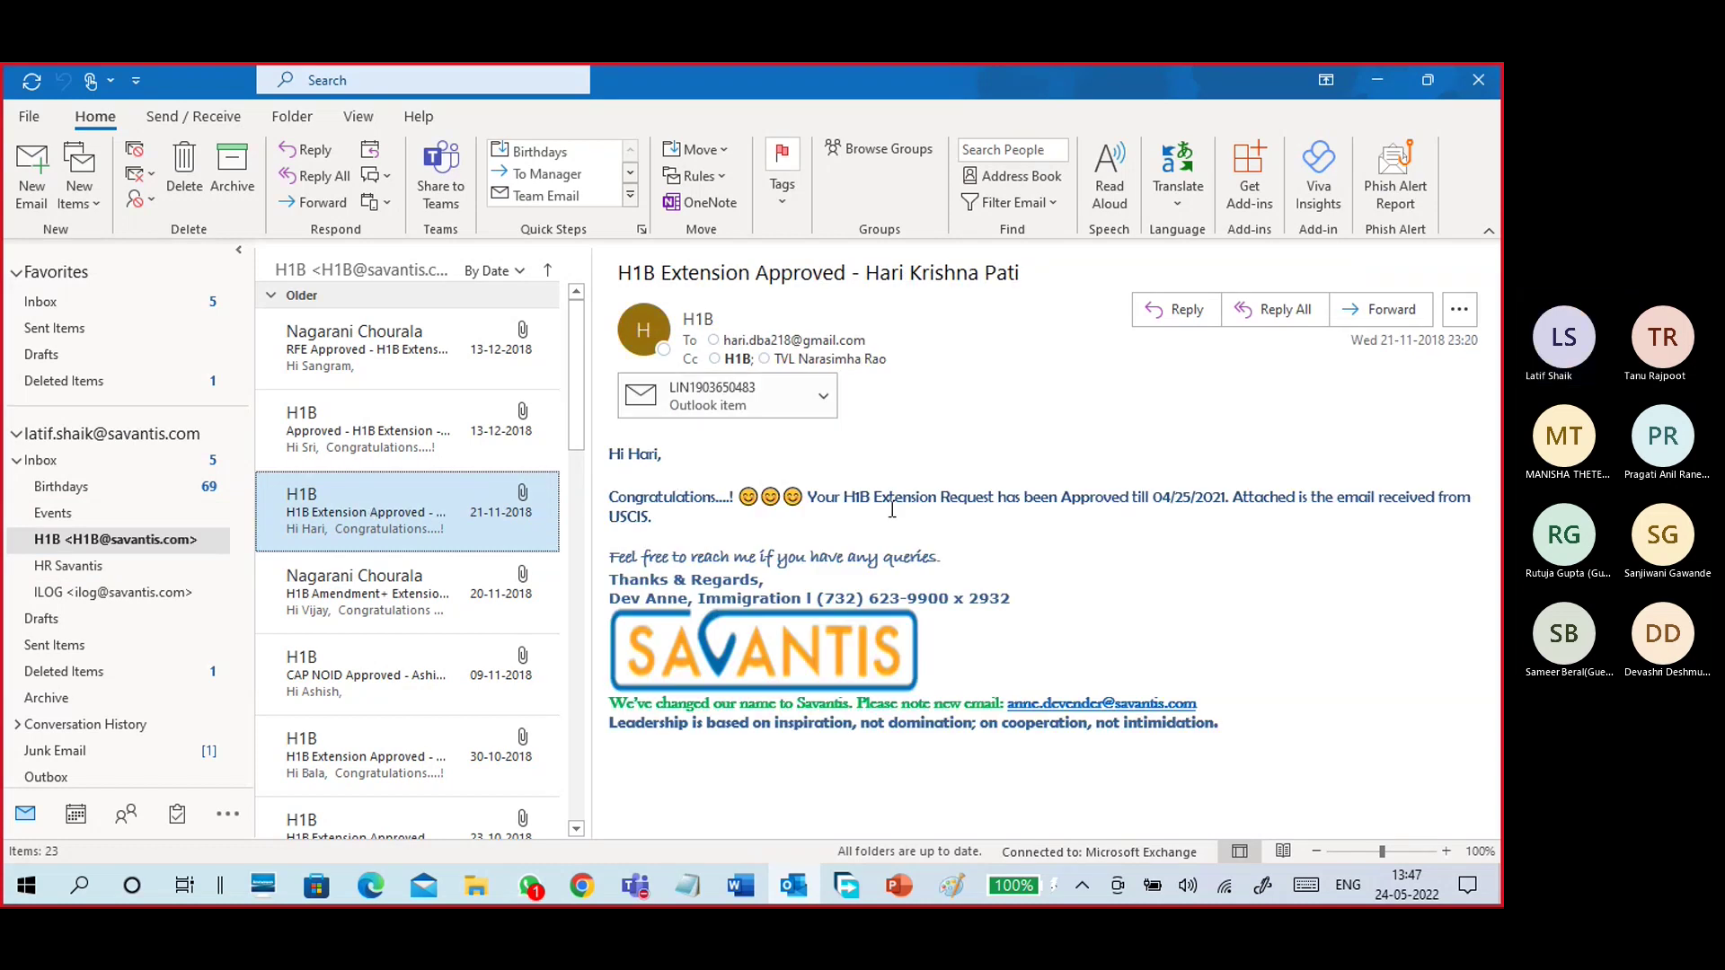
pyautogui.moveTo(844, 497); pyautogui.dragTo(876, 494)
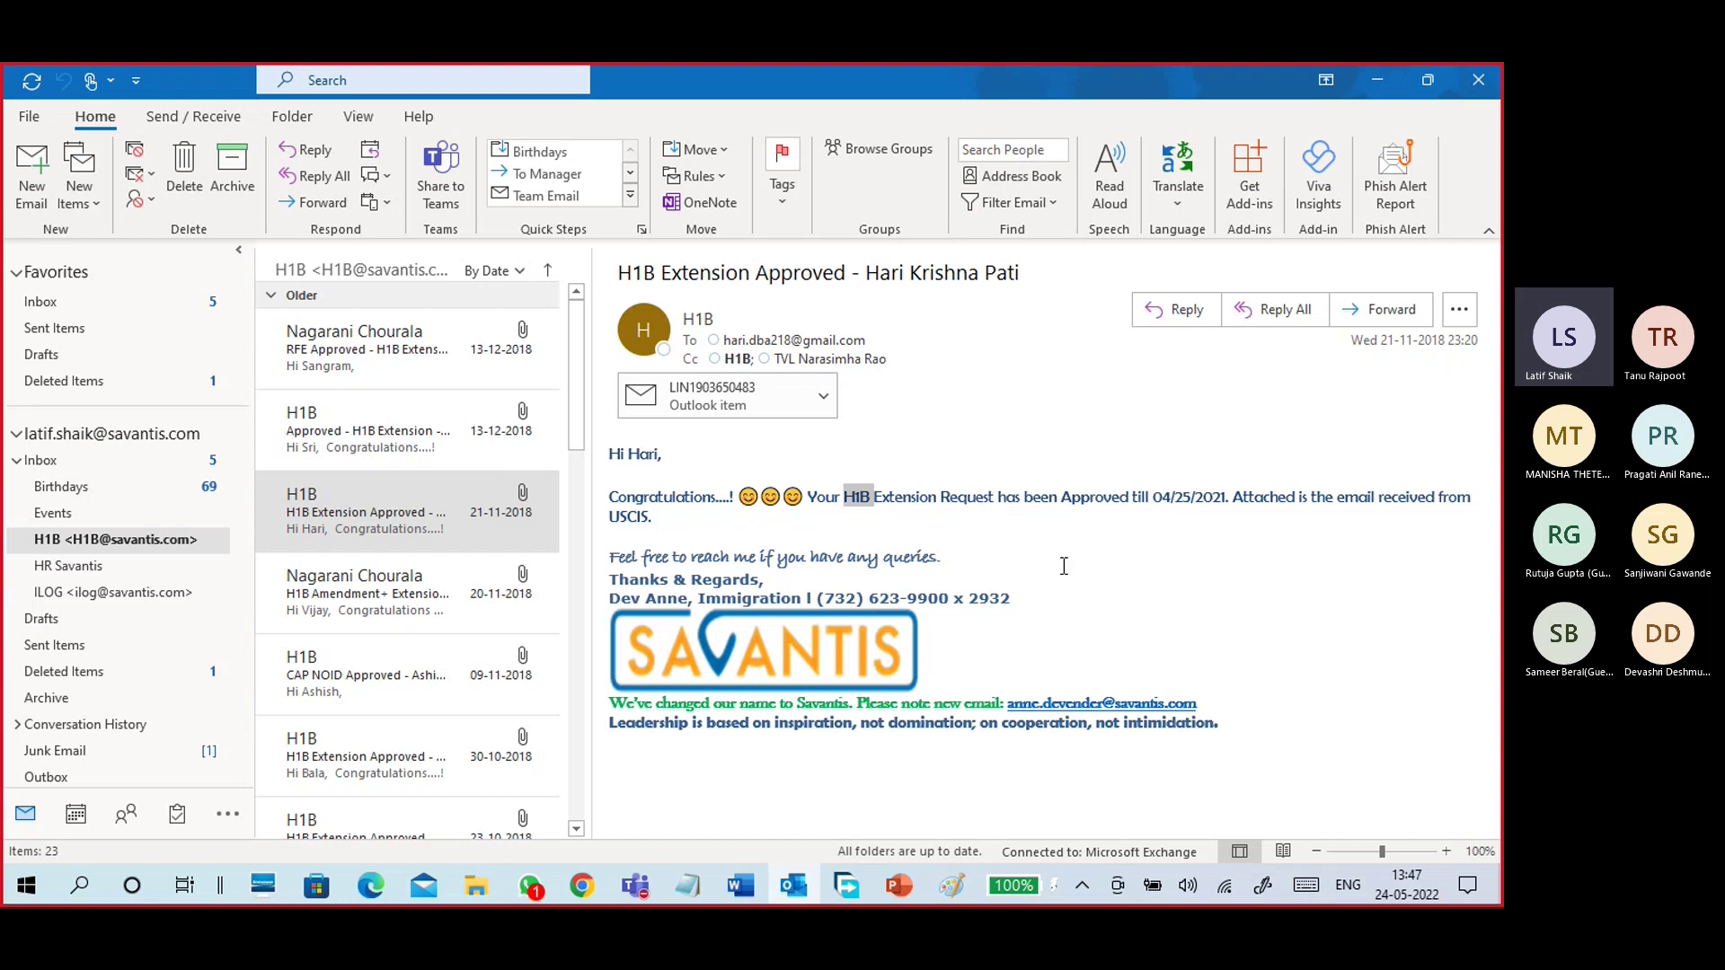
# Return to the Inbox and look through the Focused messages back to last month's.
pyautogui.click(130, 462)
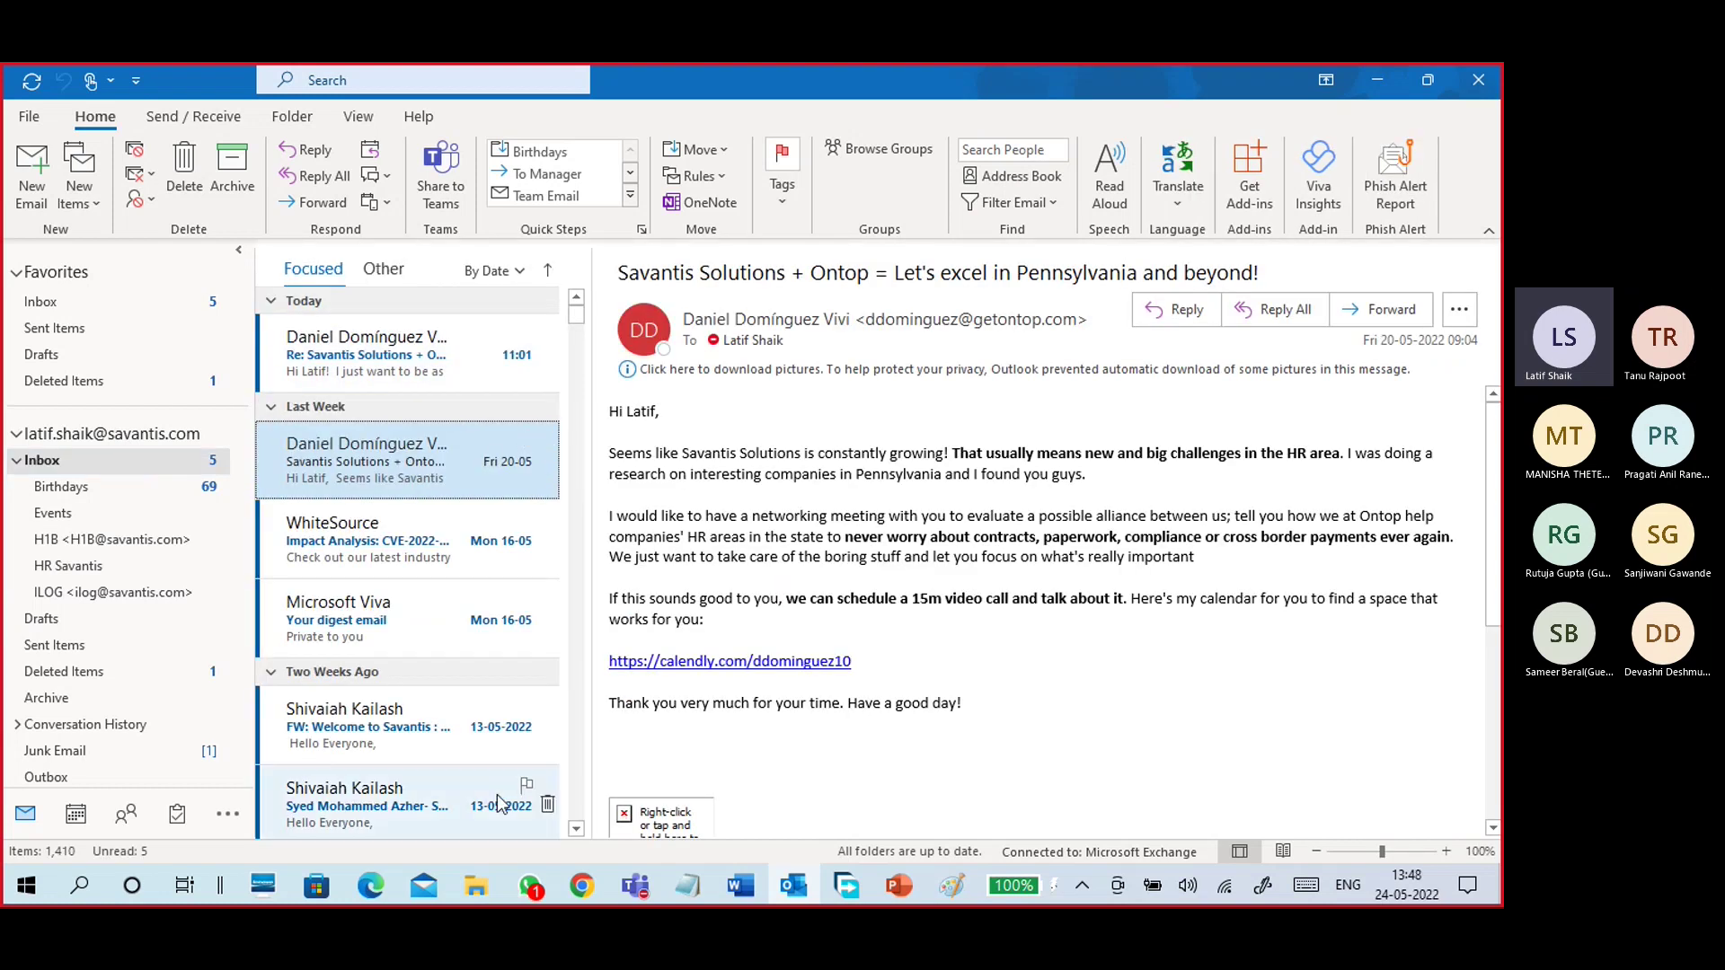
pyautogui.scroll(-2, 442, 616)
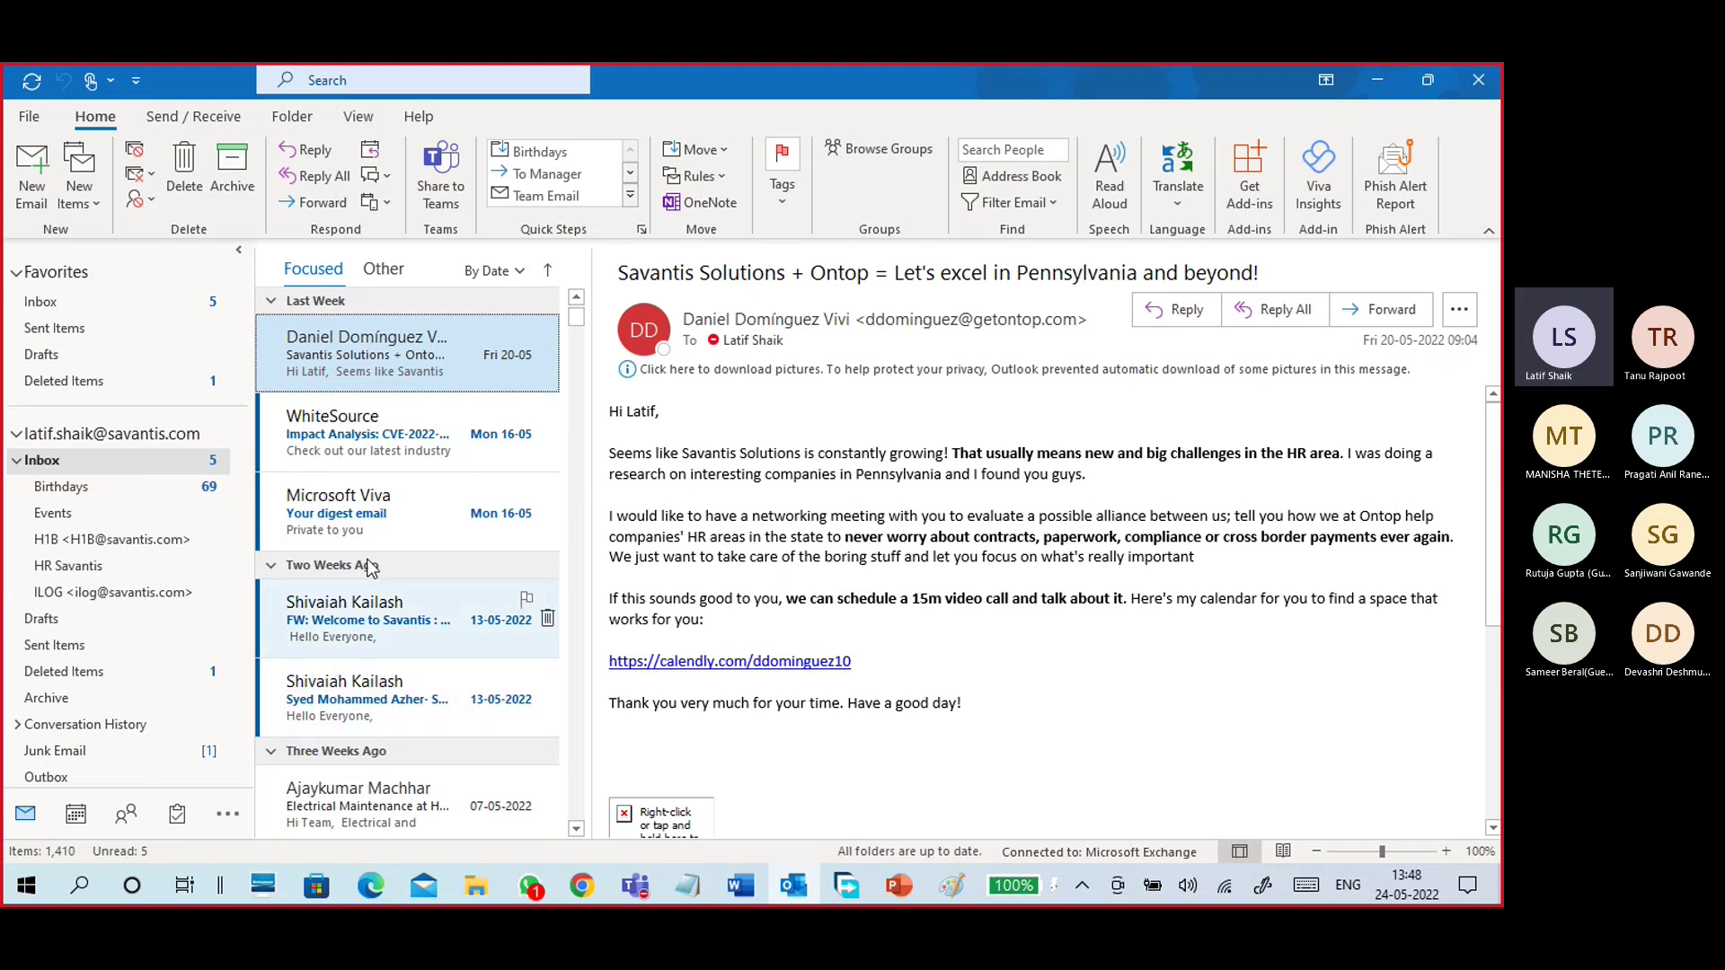
pyautogui.scroll(-5, 380, 695)
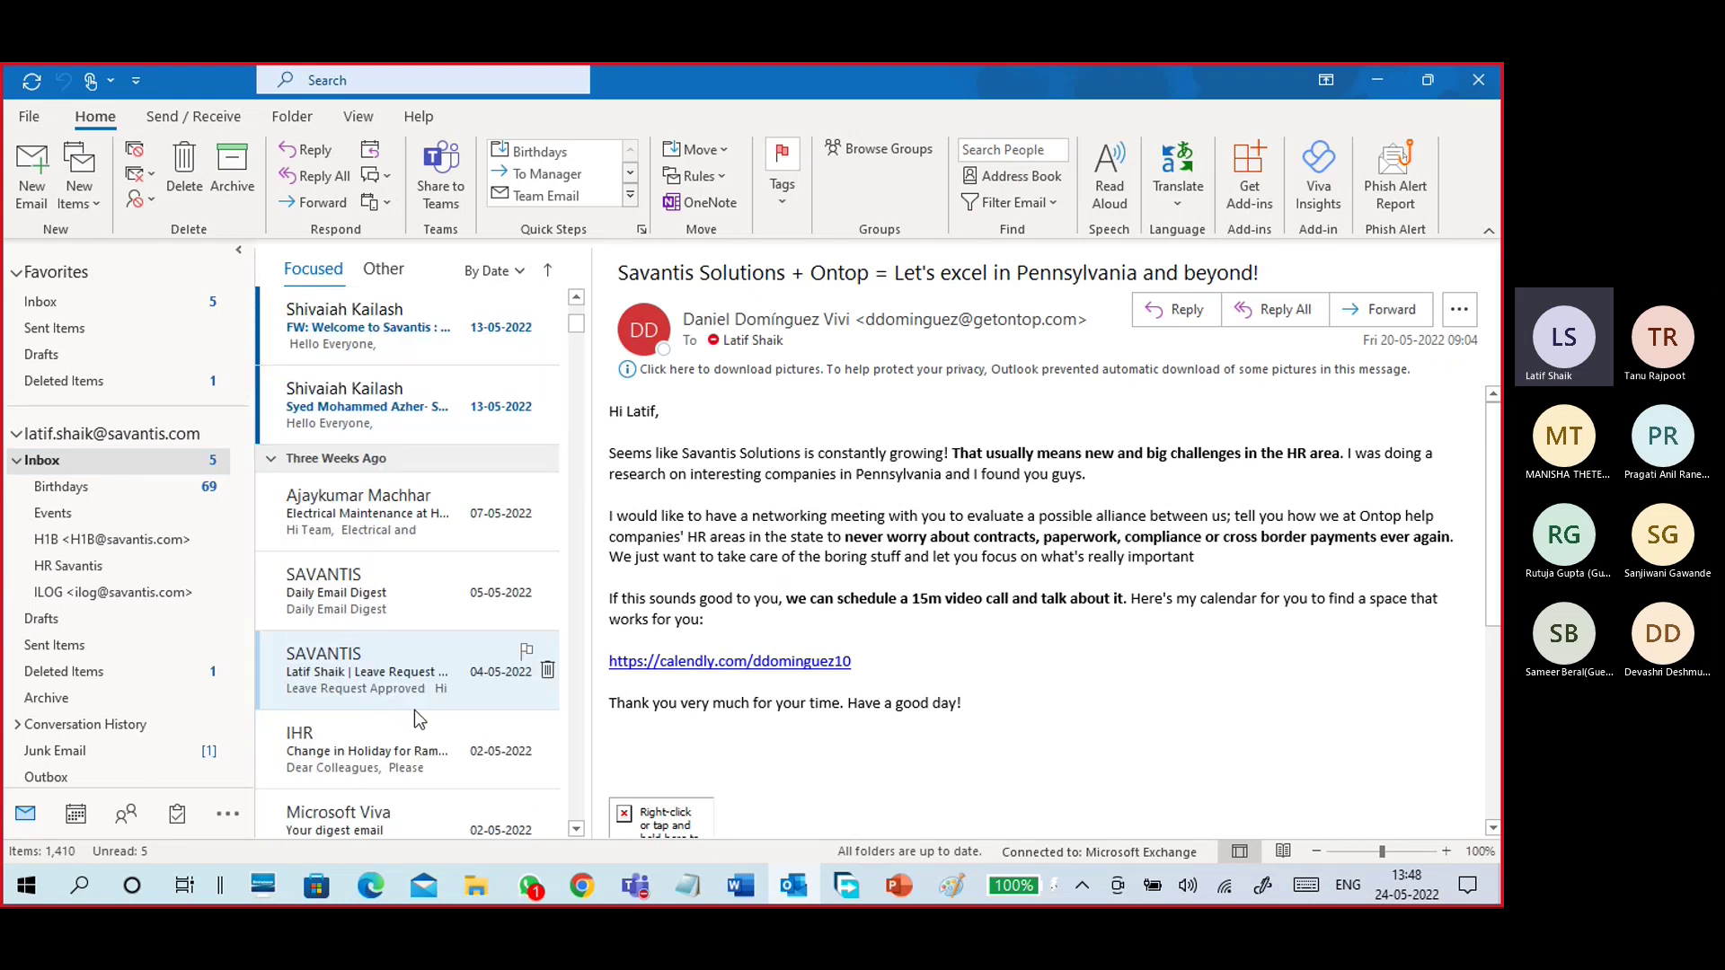
pyautogui.scroll(-3, 414, 710)
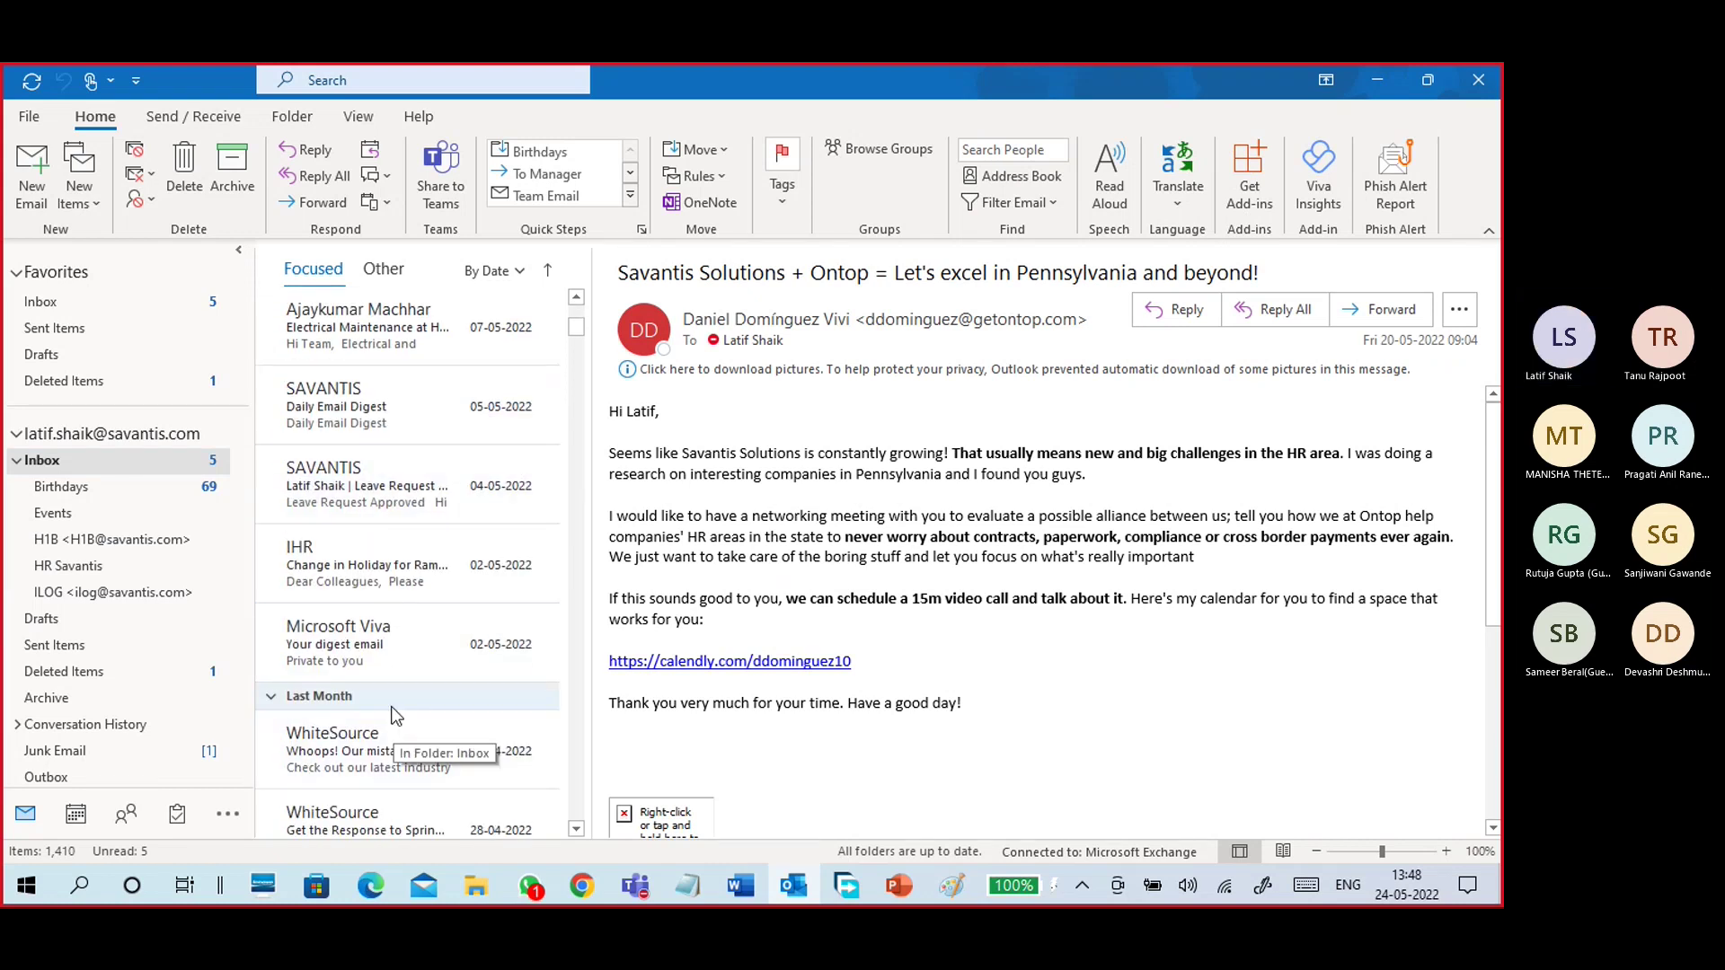
# Compare the Inbox messages with those in the Birthdays folder, finishing on the 17 May birthday message.
pyautogui.click(164, 483)
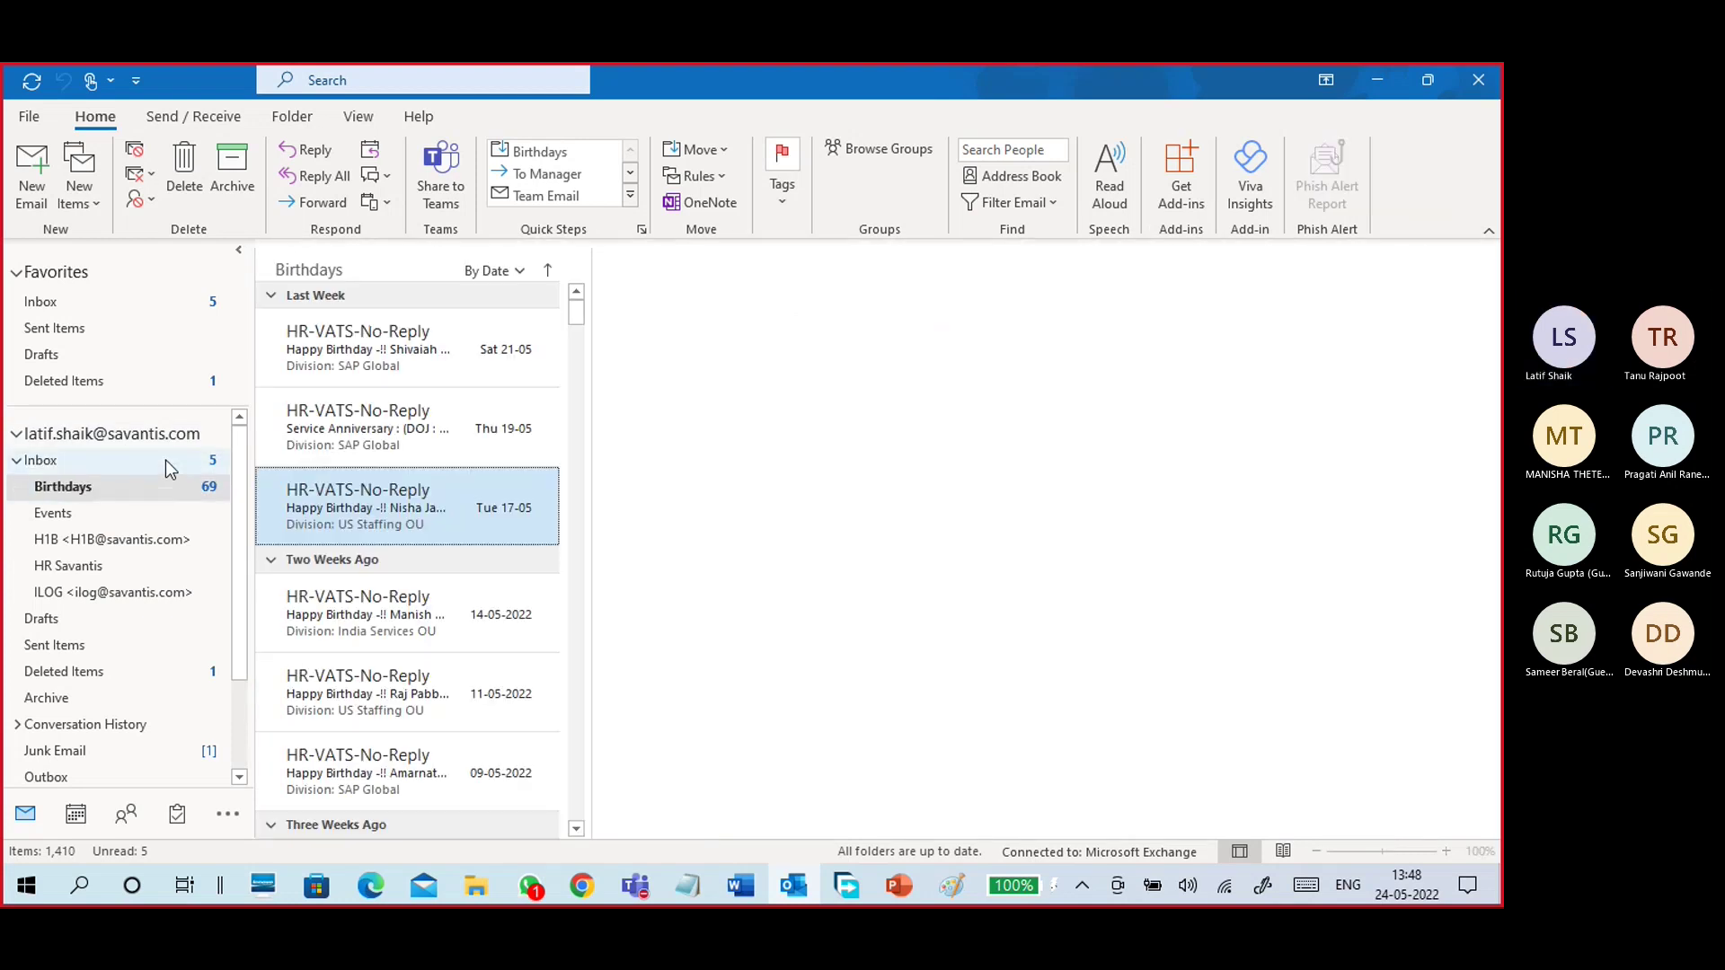
pyautogui.click(165, 460)
pyautogui.click(158, 477)
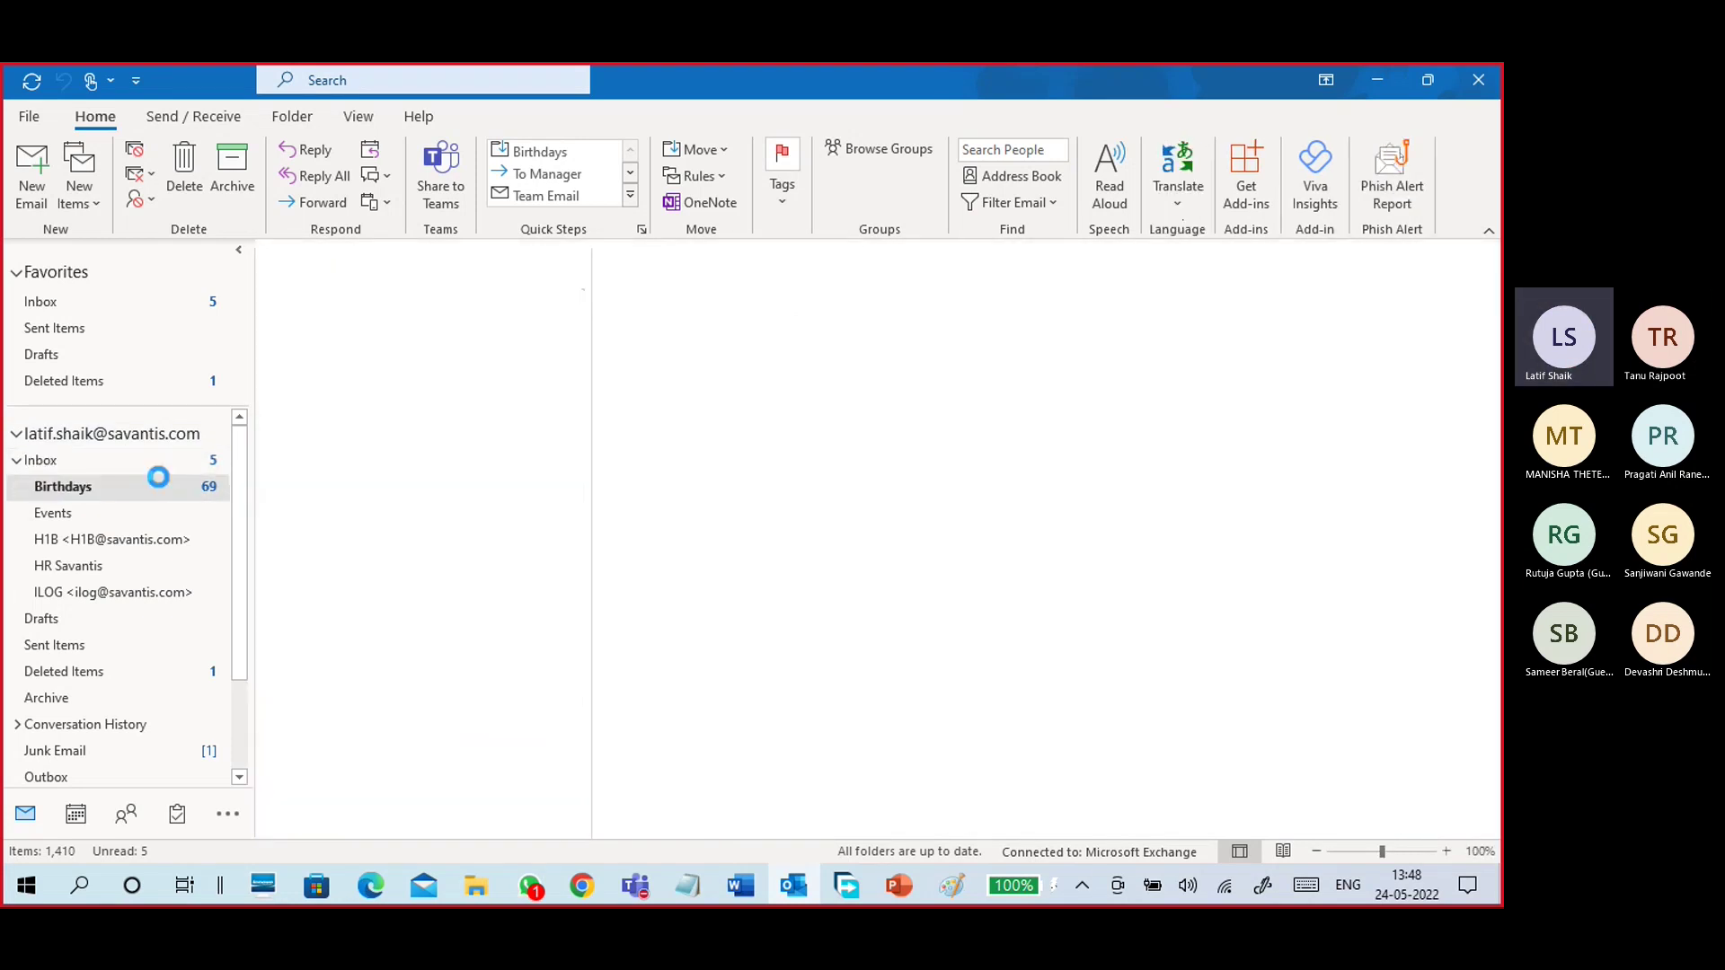
pyautogui.click(209, 460)
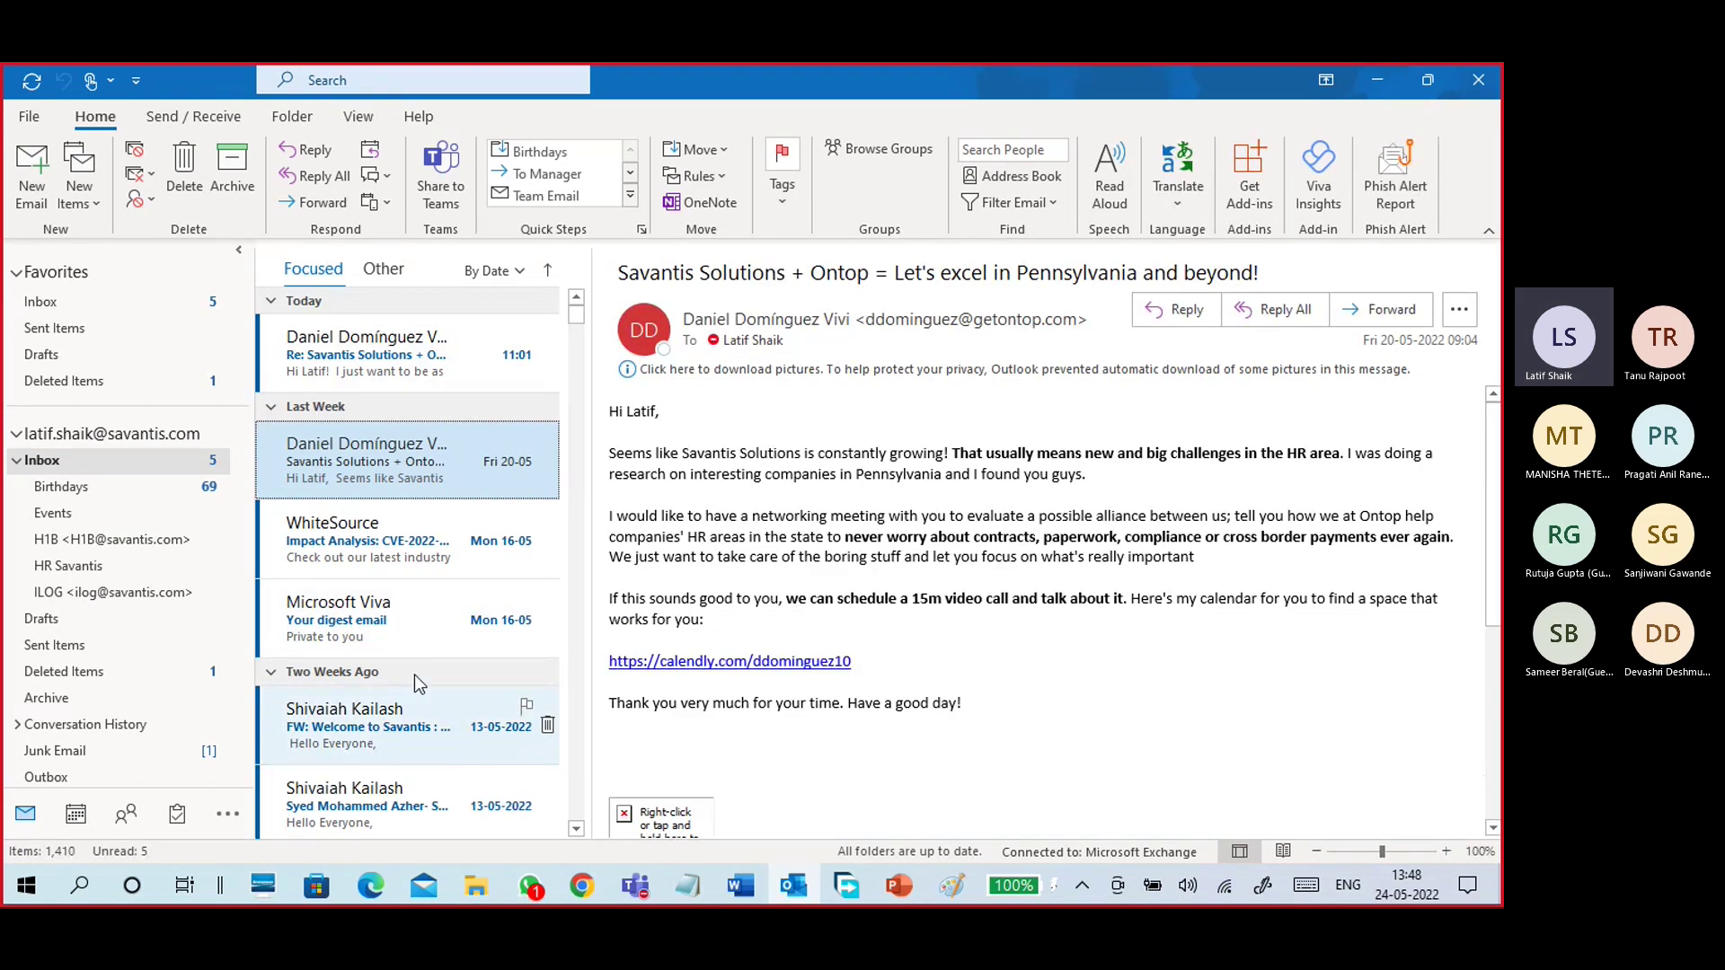
pyautogui.scroll(-4, 413, 676)
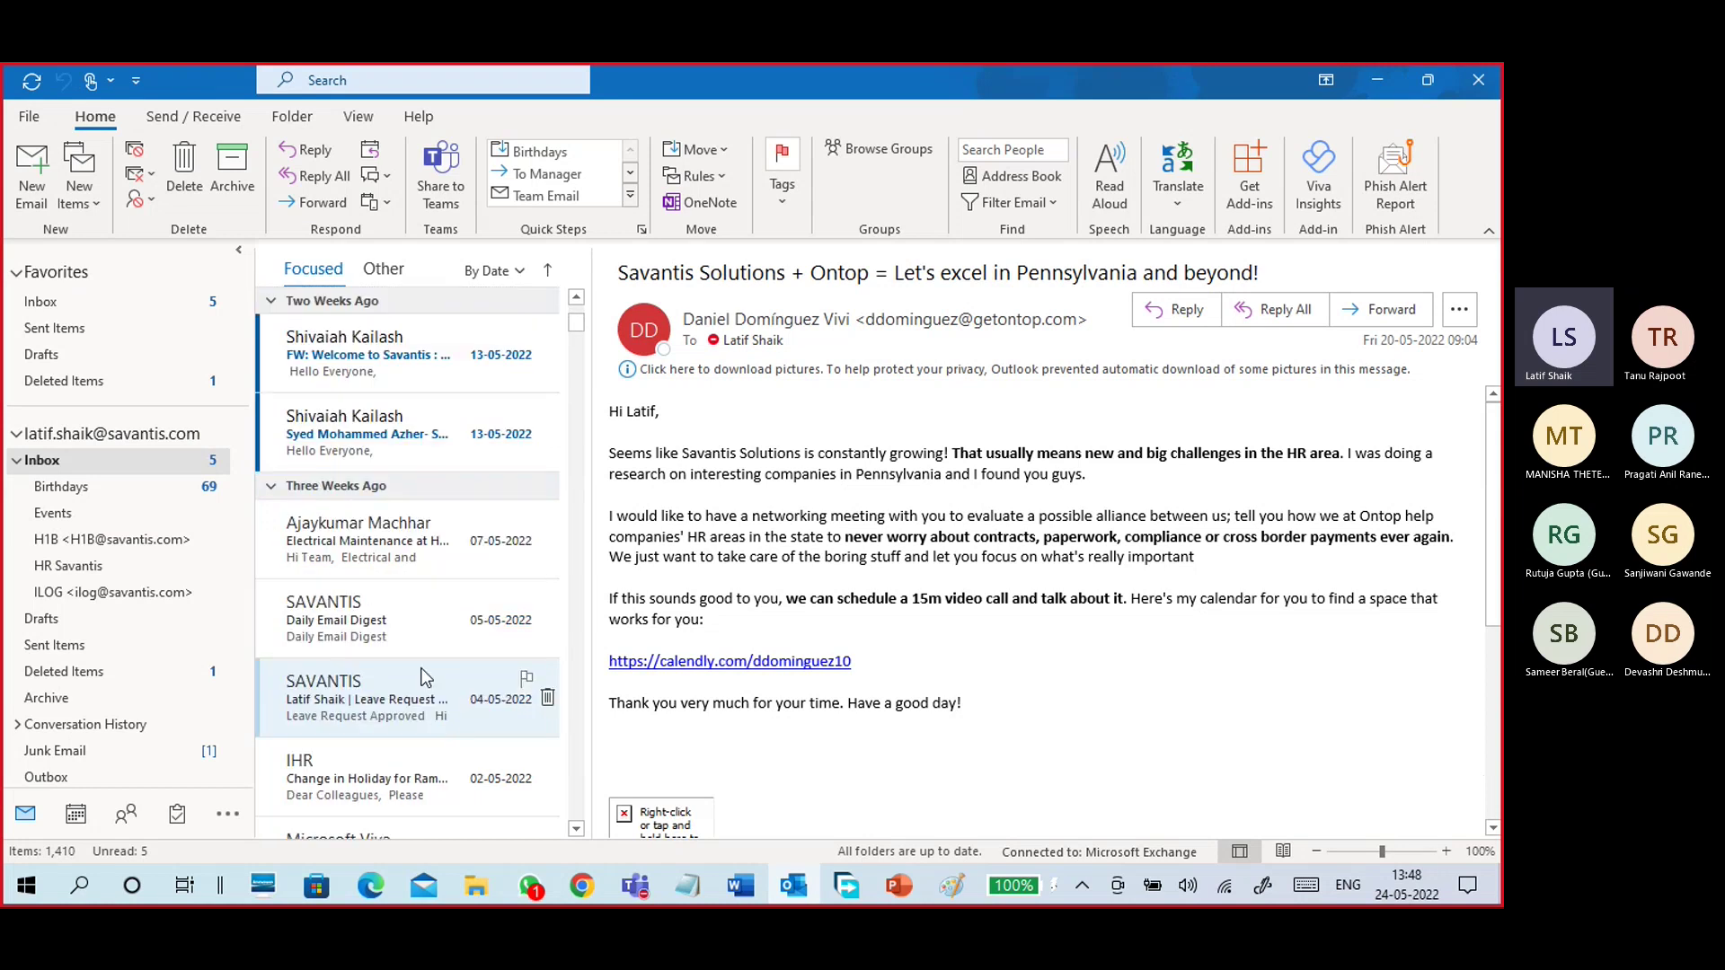
pyautogui.click(63, 486)
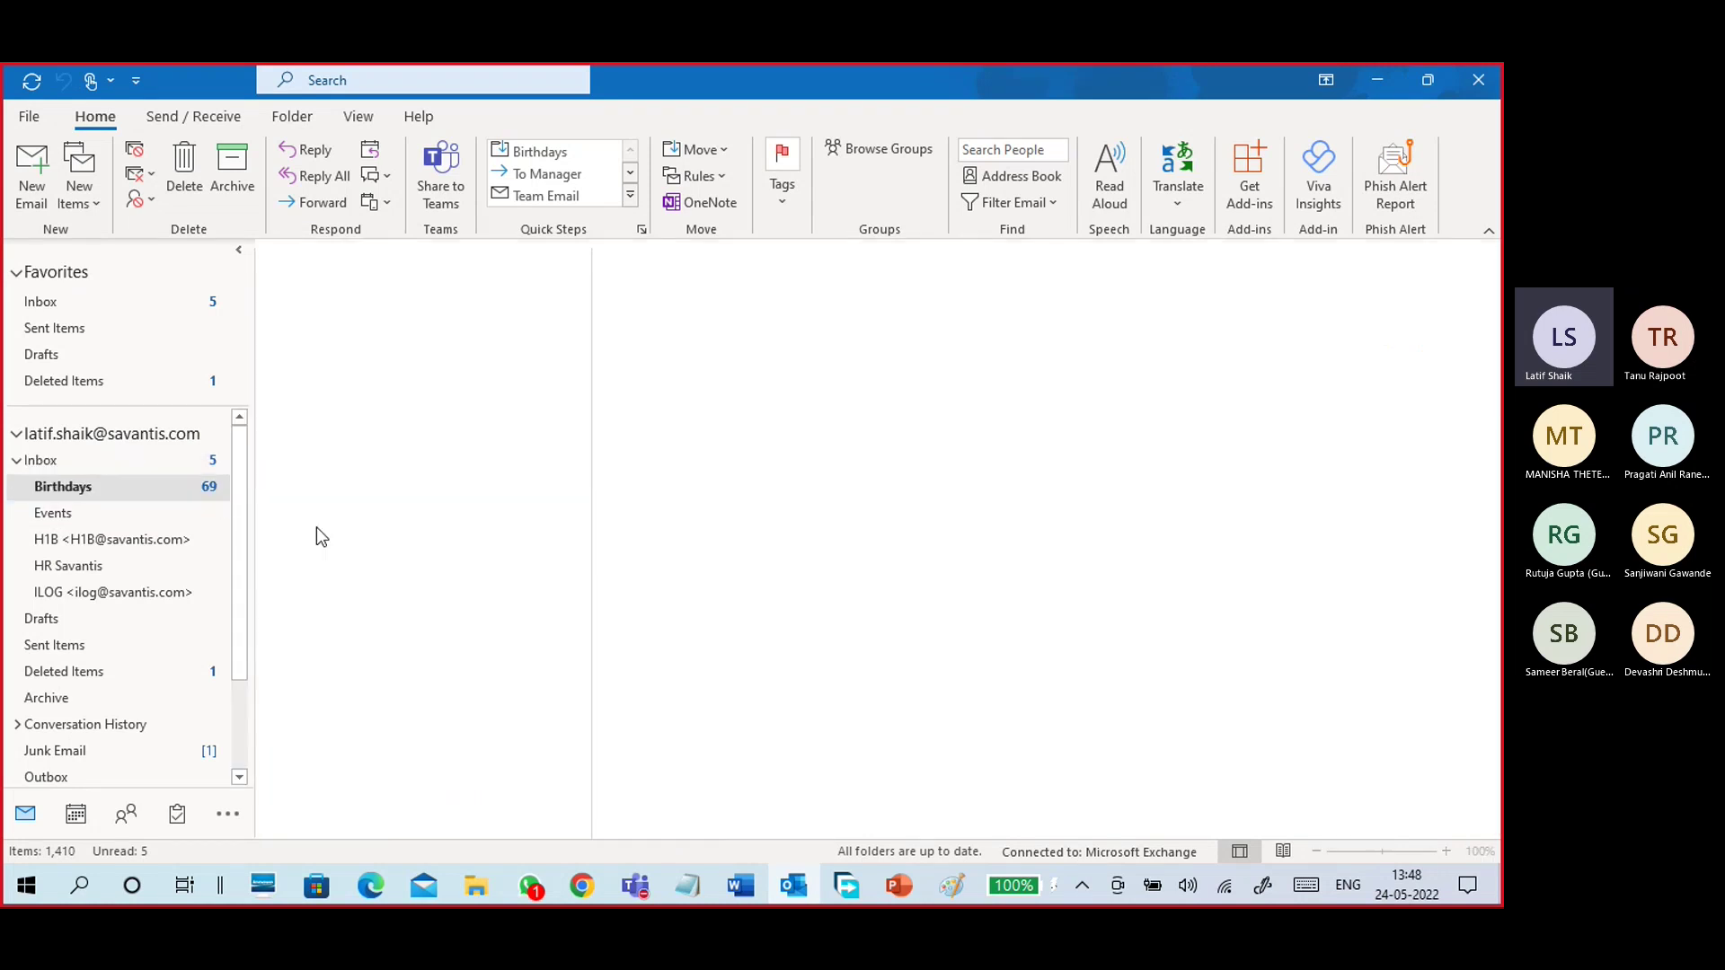
pyautogui.click(406, 474)
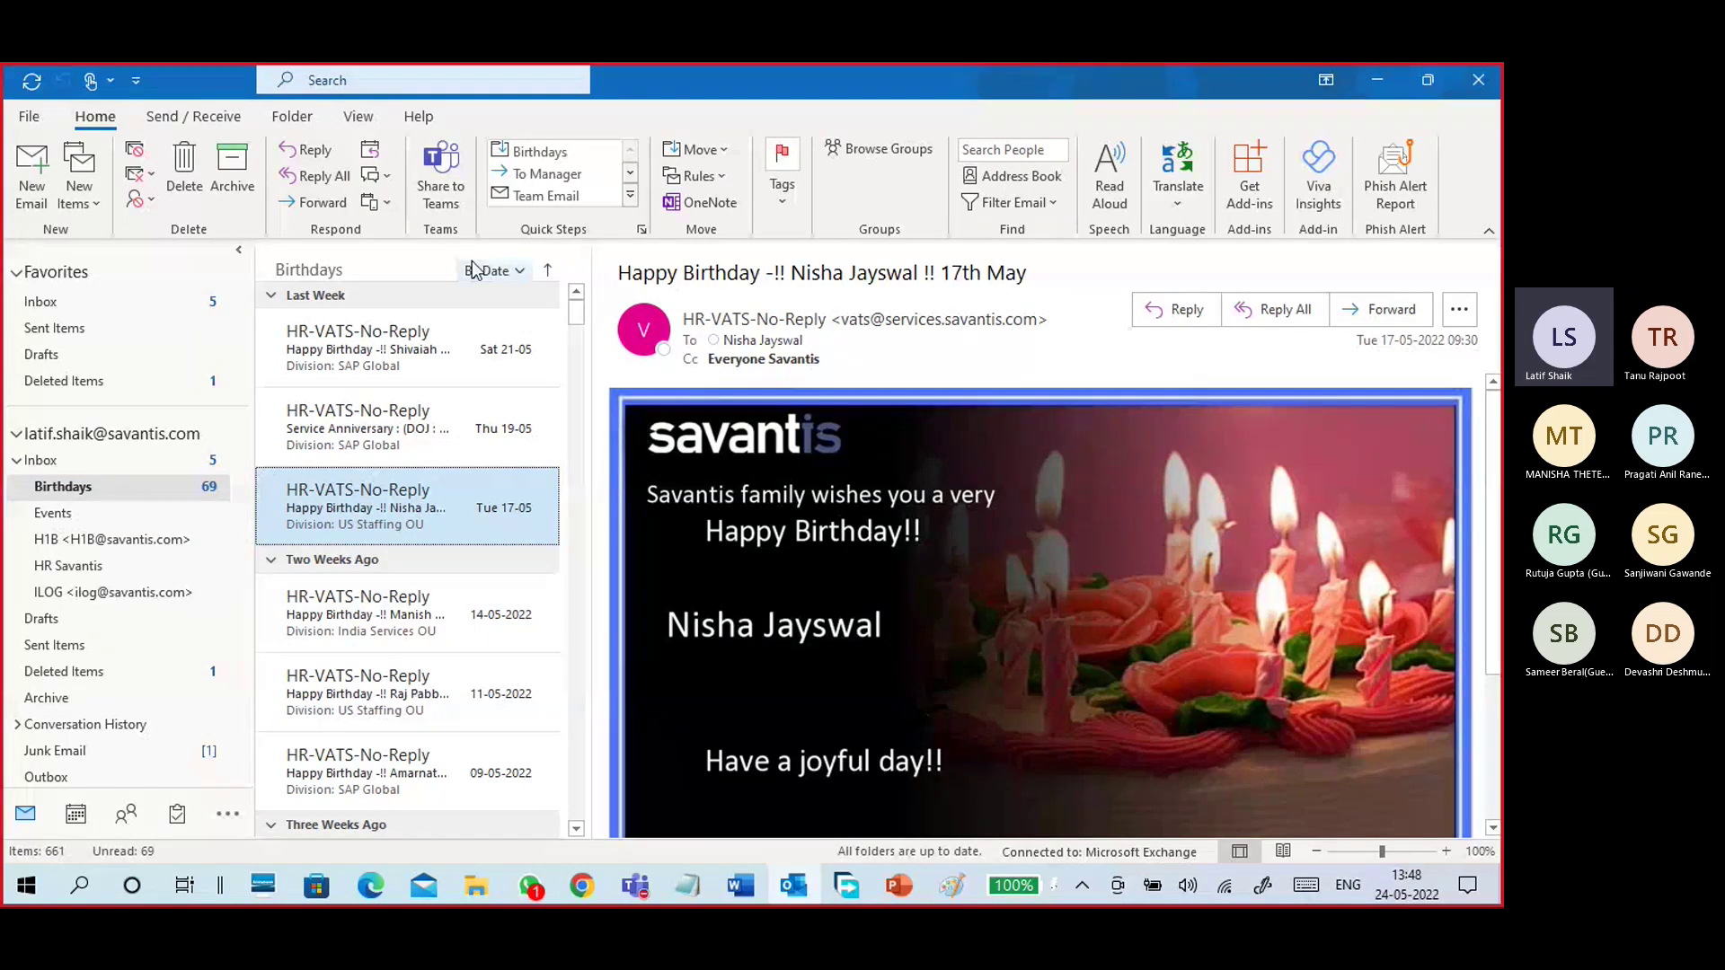
# Open the rules and alerts manager and examine the Birthday rule's subject words and destination folder.
pyautogui.click(697, 176)
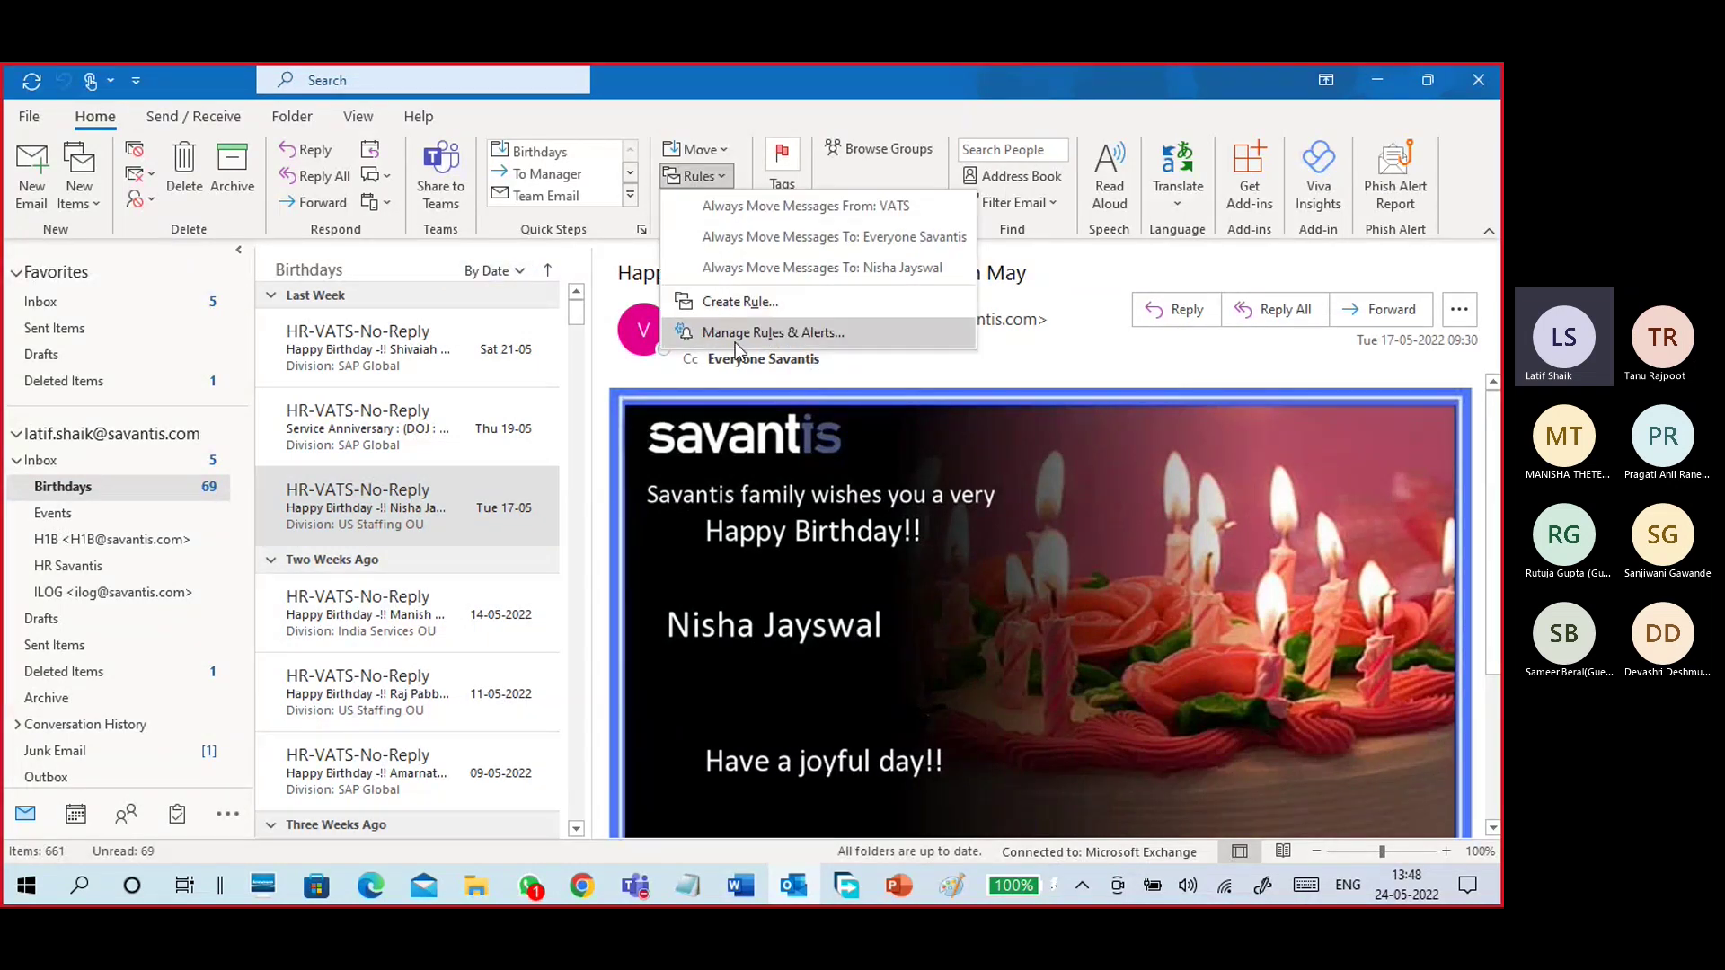
pyautogui.click(736, 332)
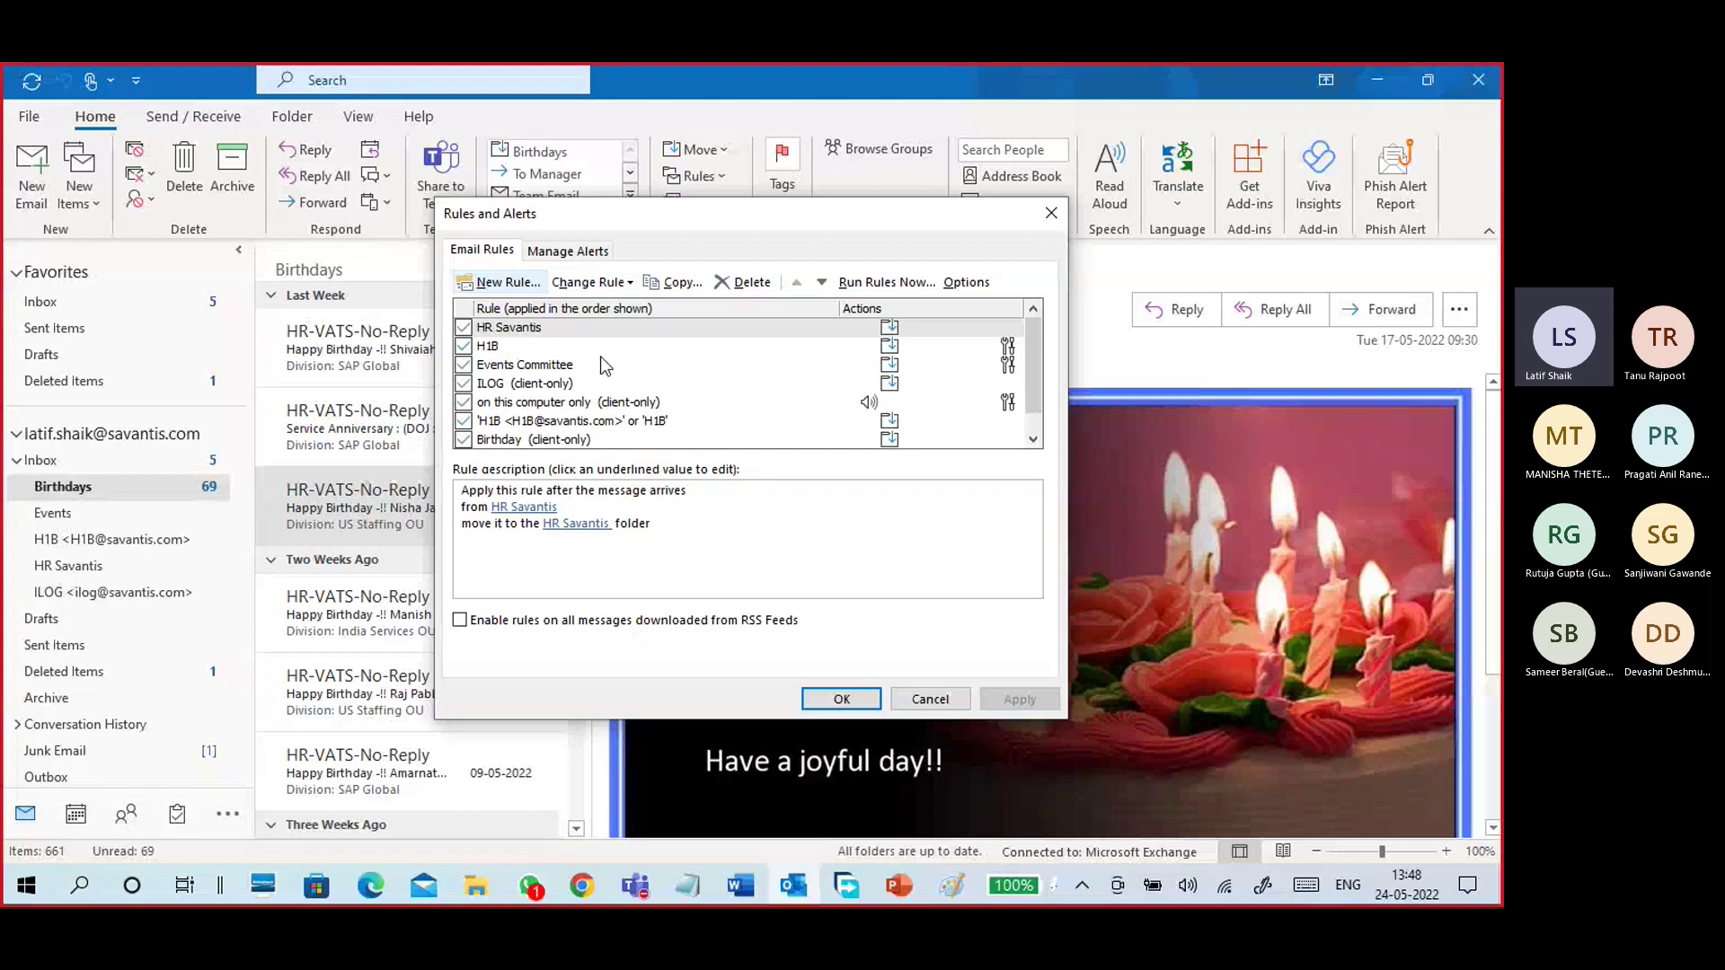
pyautogui.click(554, 424)
pyautogui.scroll(-1, 554, 424)
pyautogui.click(584, 422)
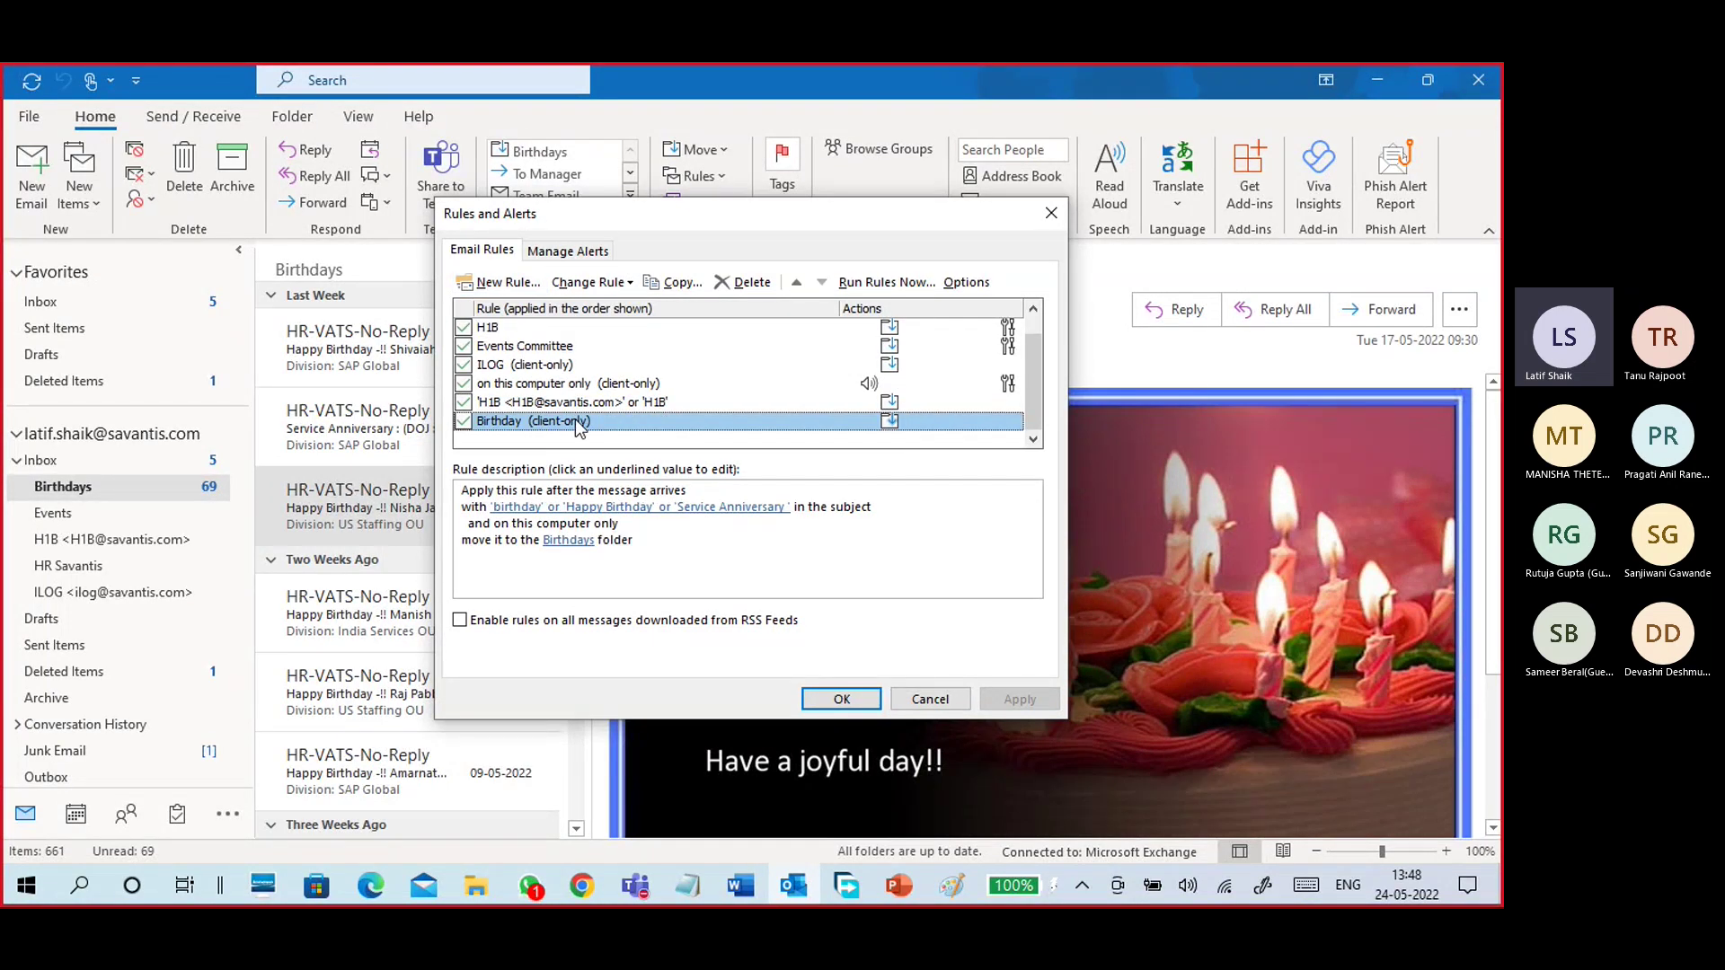
pyautogui.click(568, 540)
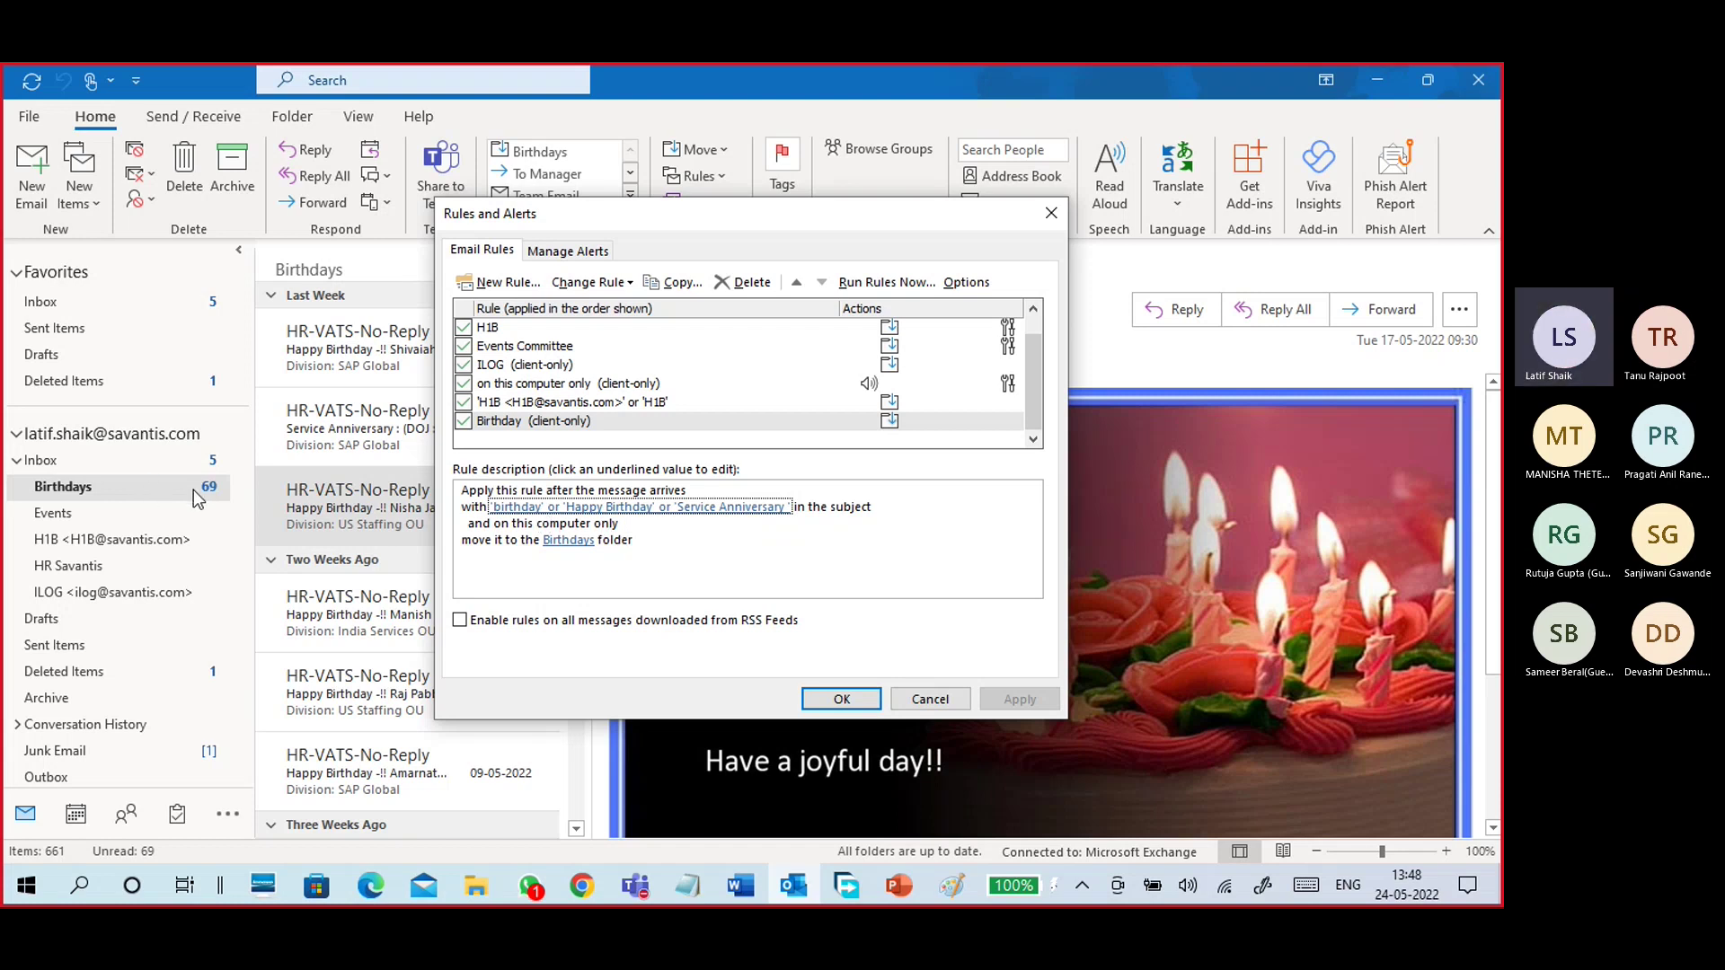
# Review the descriptions of the H1B subject rule, the "on this computer only" rule and the ILOG rule.
pyautogui.click(561, 402)
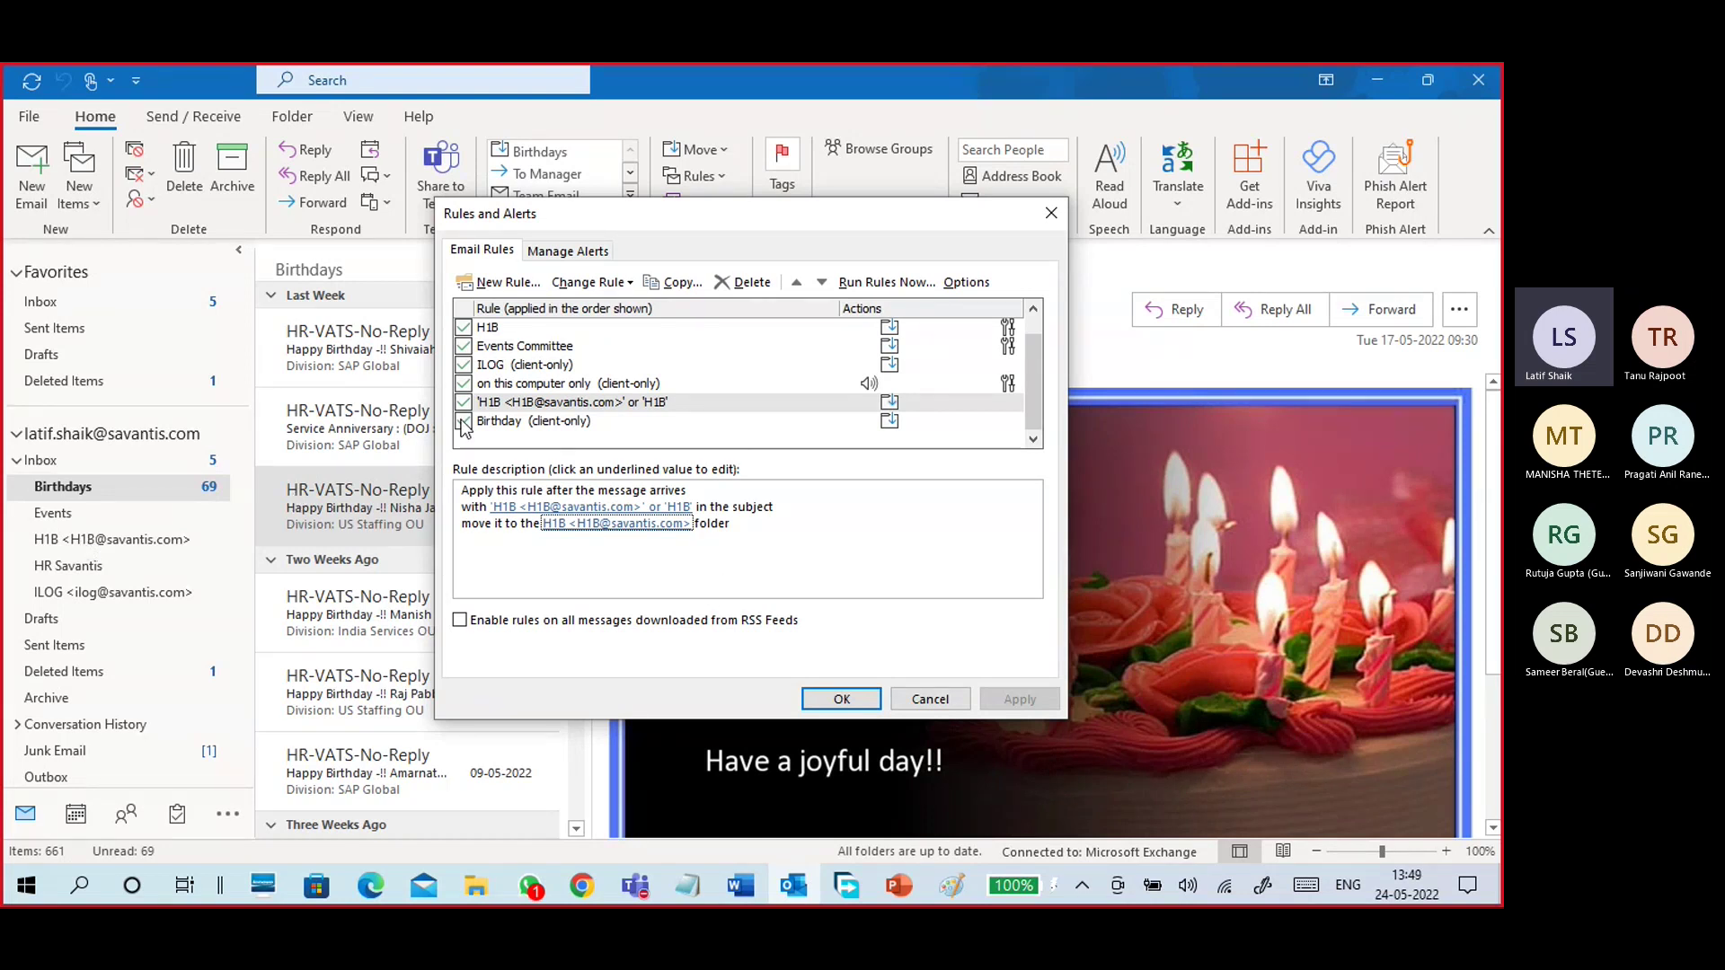
pyautogui.click(543, 385)
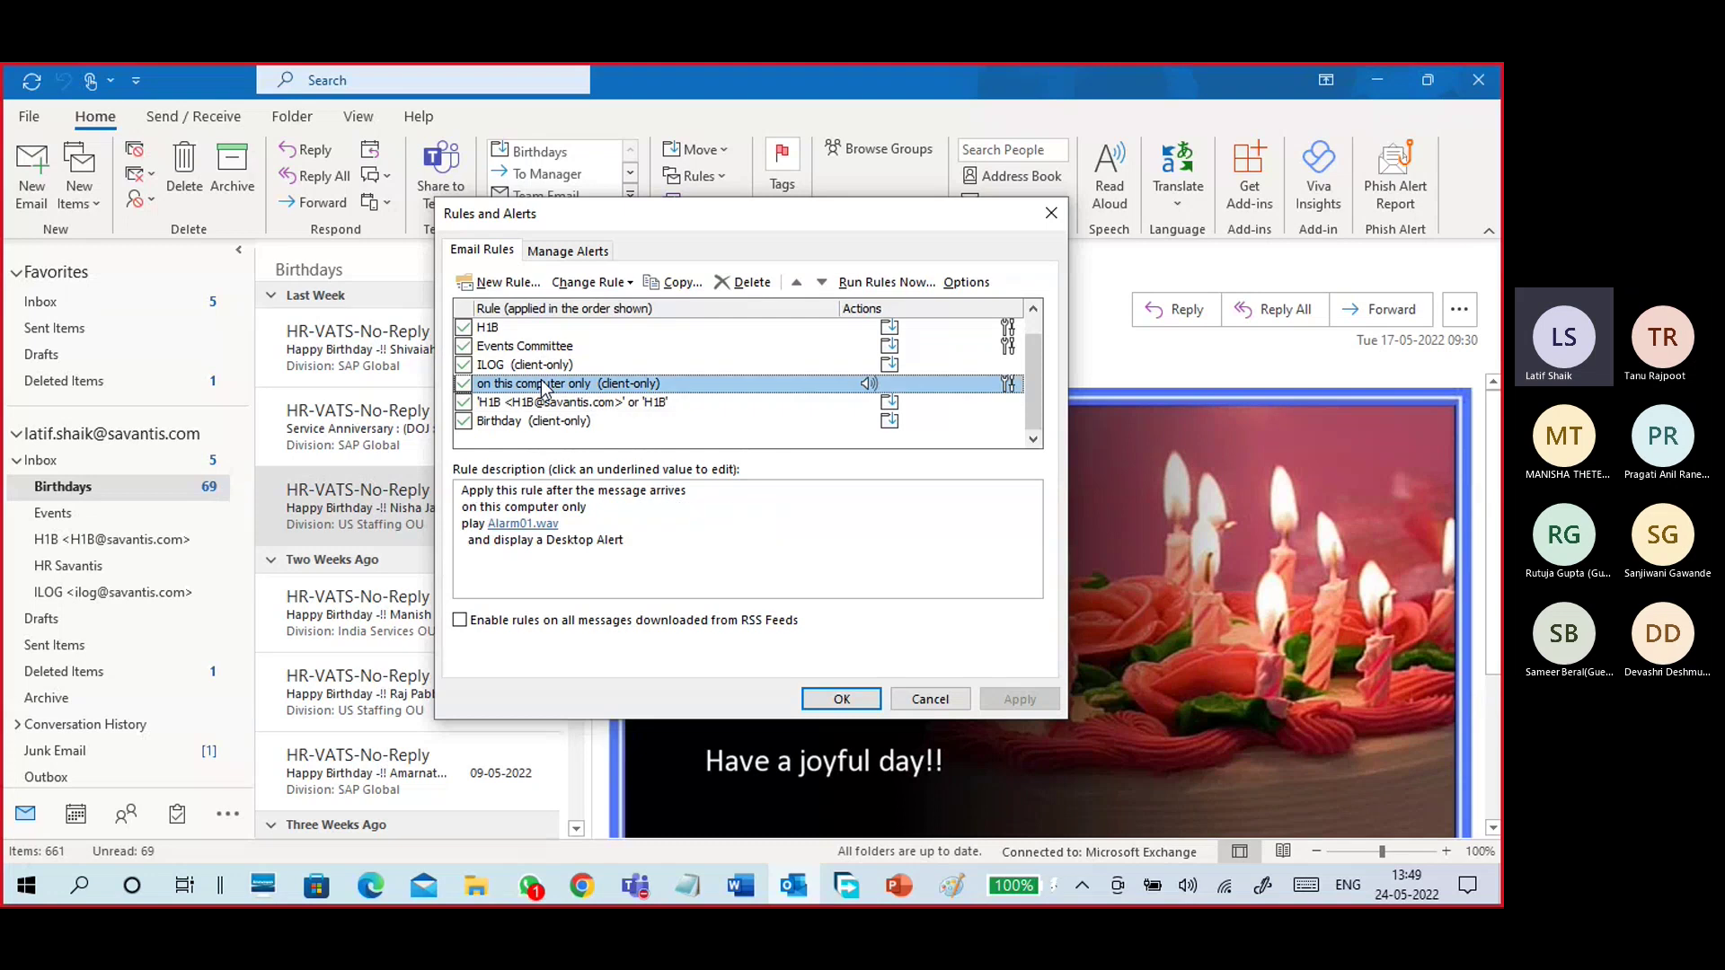
pyautogui.click(516, 366)
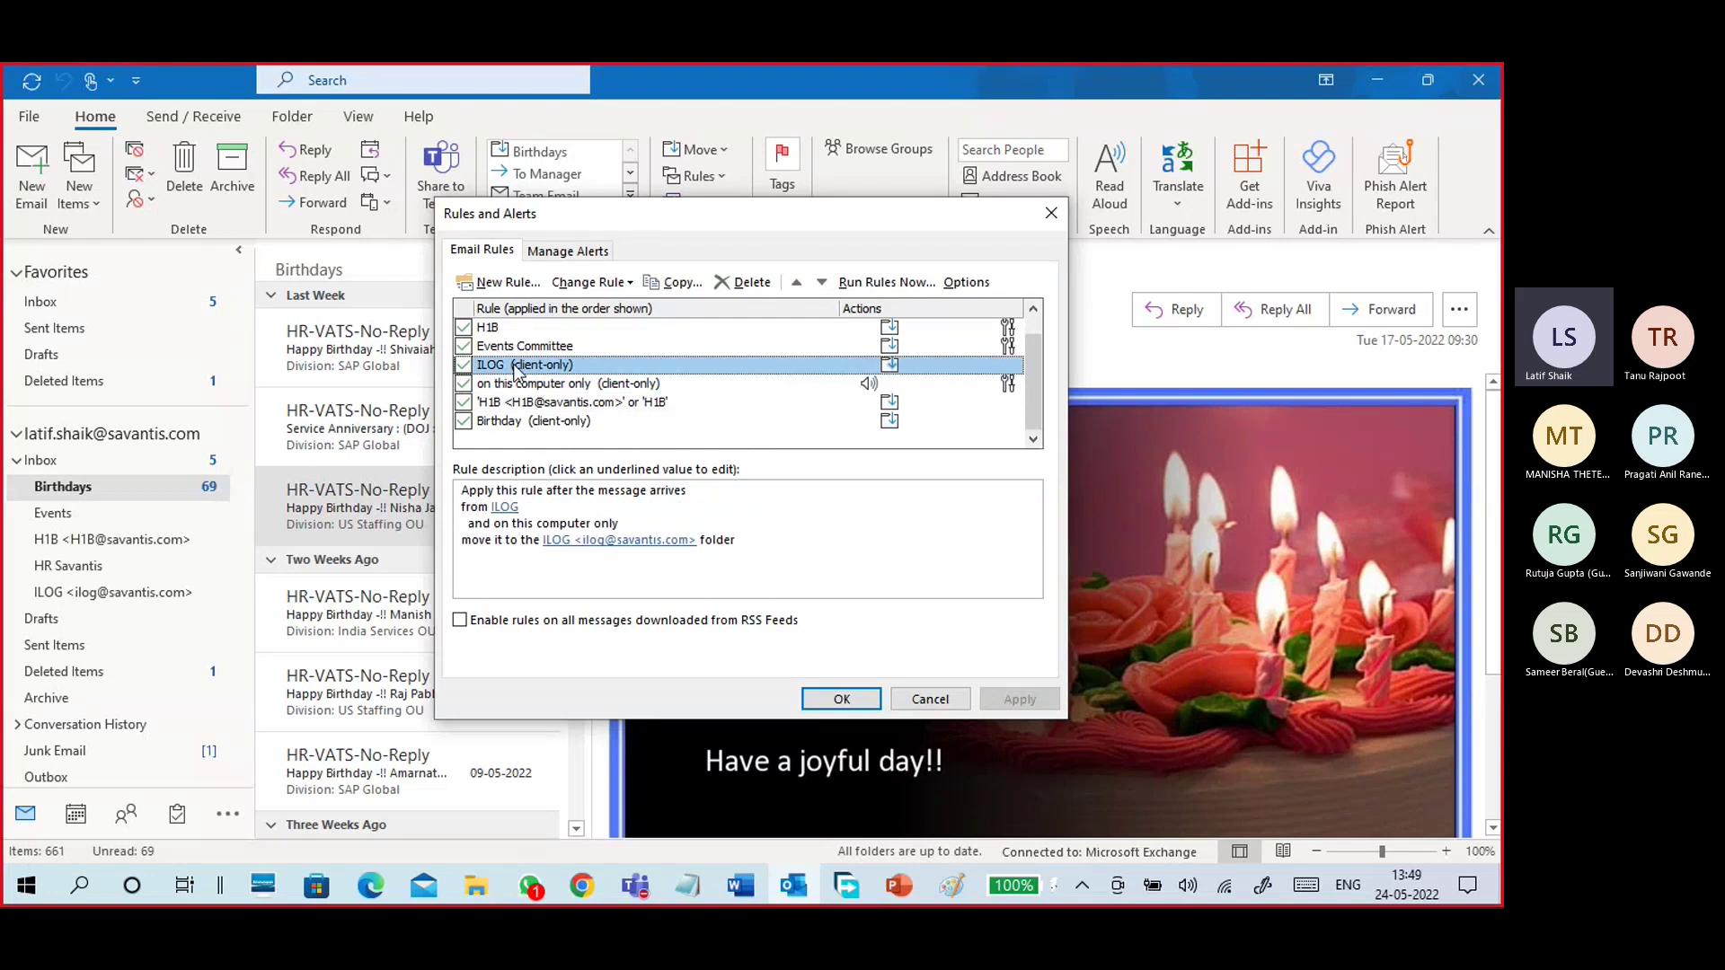
pyautogui.click(527, 513)
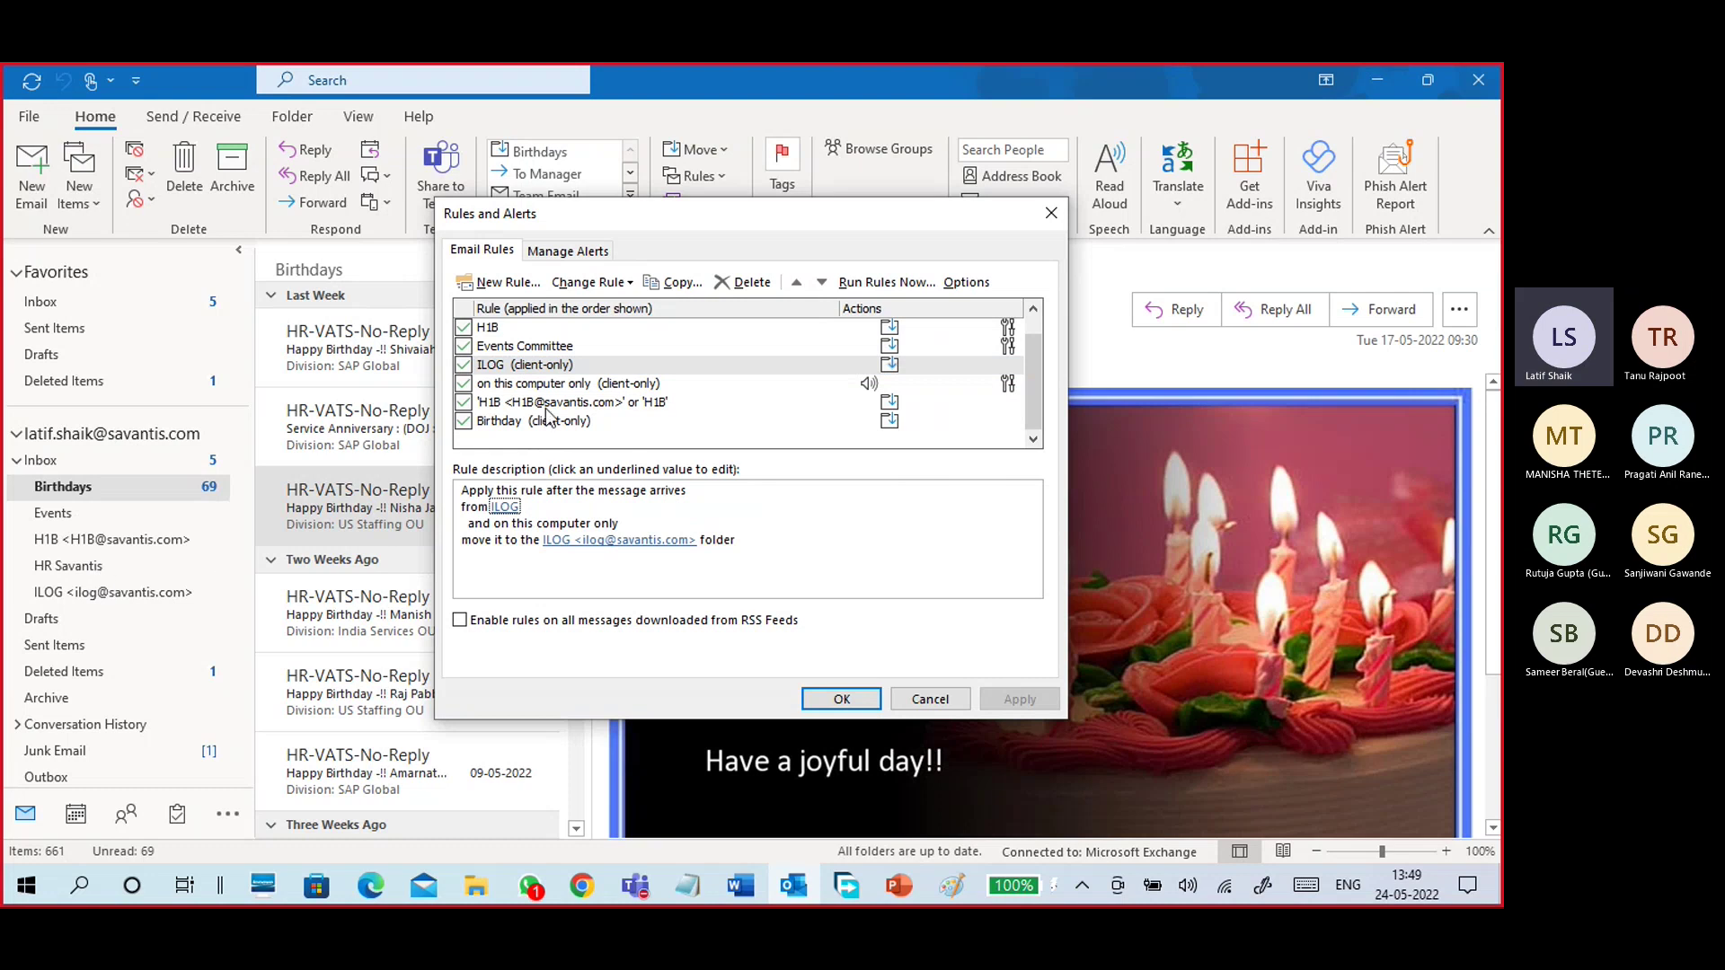
# Check the Events Committee rule's description and close the rules manager without saving.
pyautogui.click(528, 350)
pyautogui.press('Up')
pyautogui.press('Down')
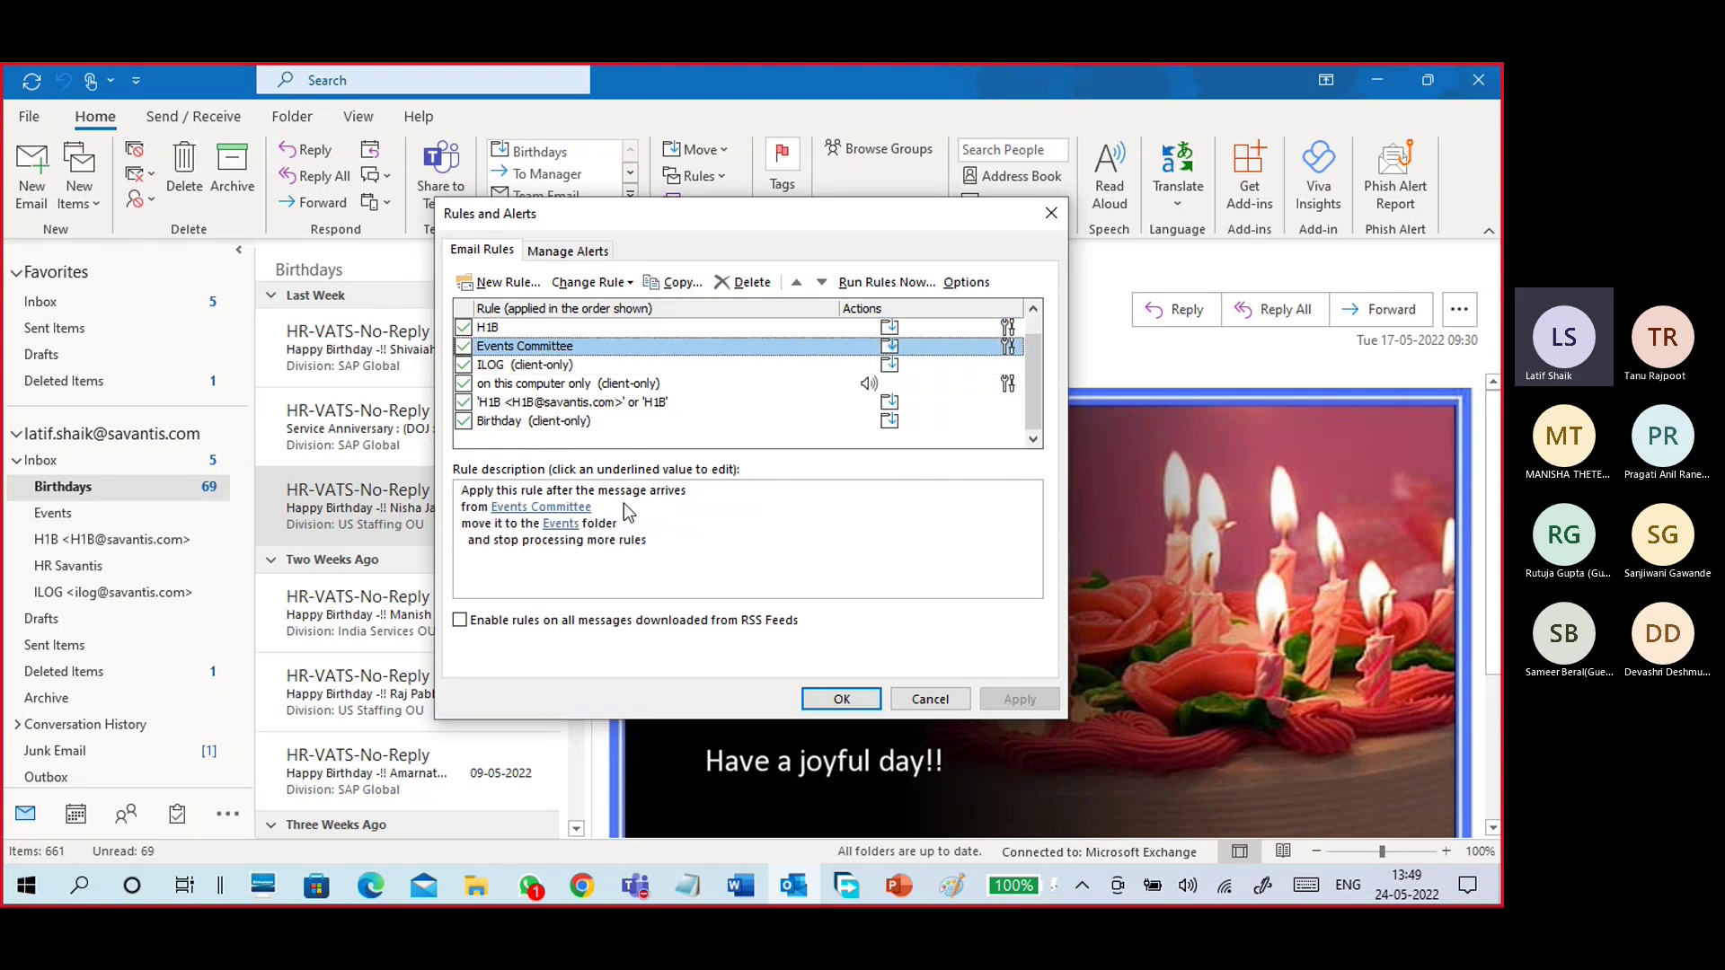
pyautogui.click(930, 699)
# Browse the HR Savantis folder, viewing the Happy Ugadi, Happy Holi and Happy New Year 2022 messages.
pyautogui.click(71, 565)
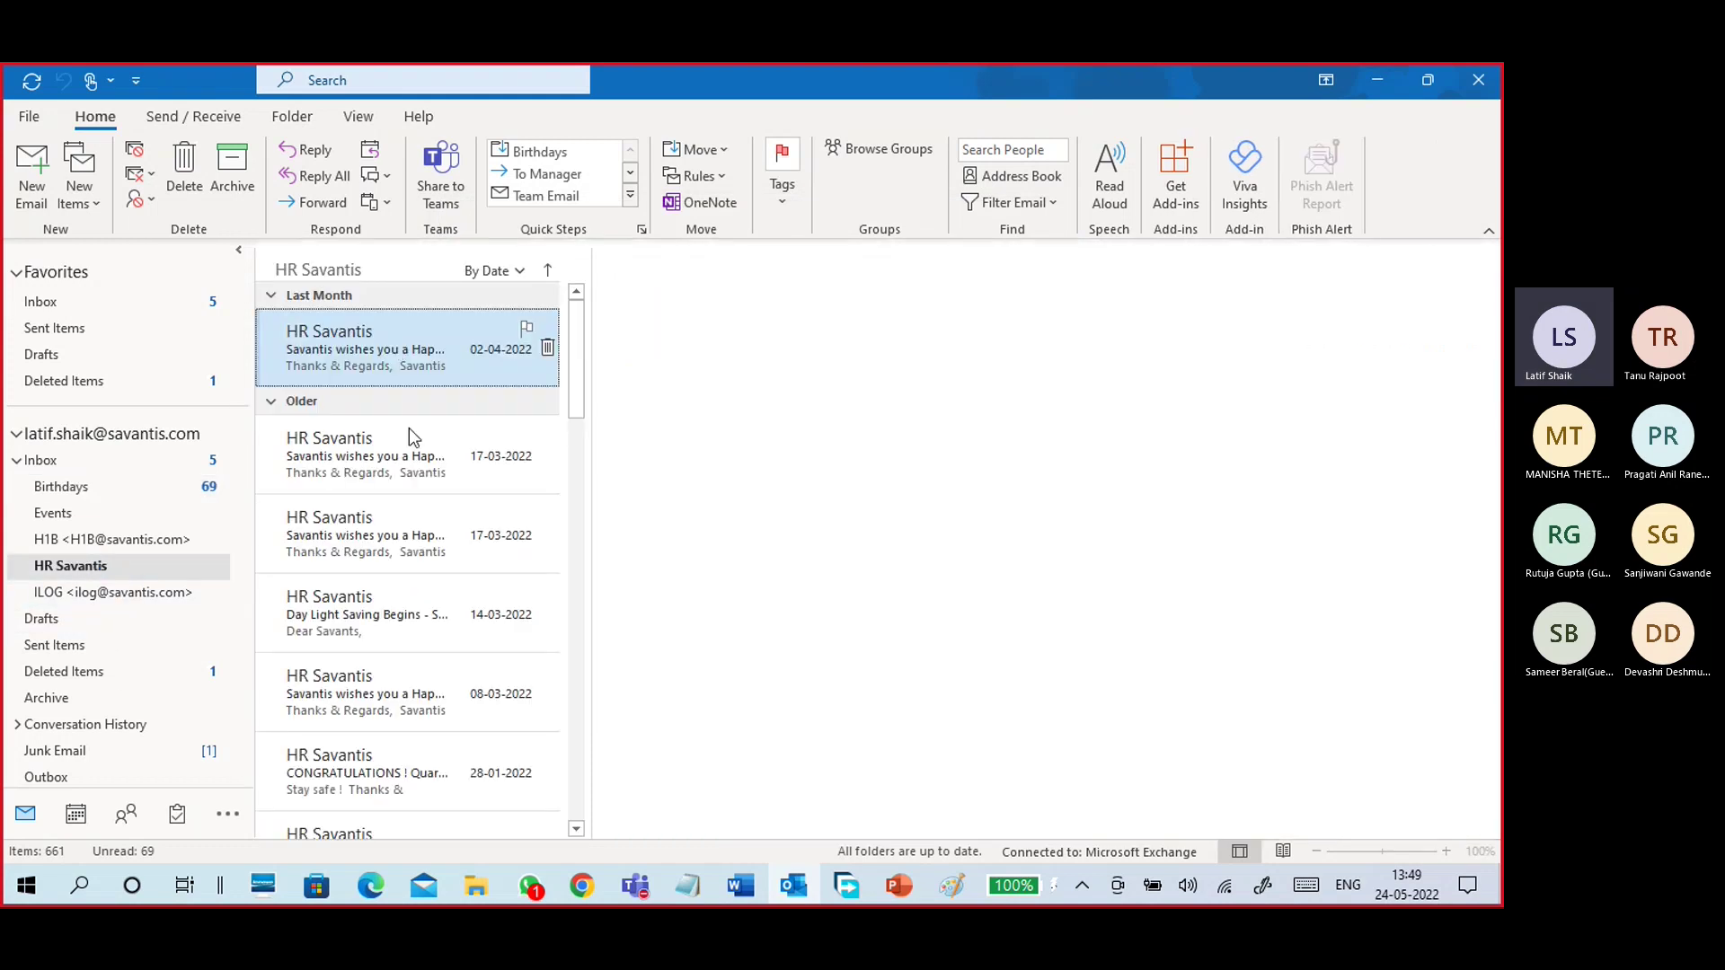
pyautogui.click(446, 463)
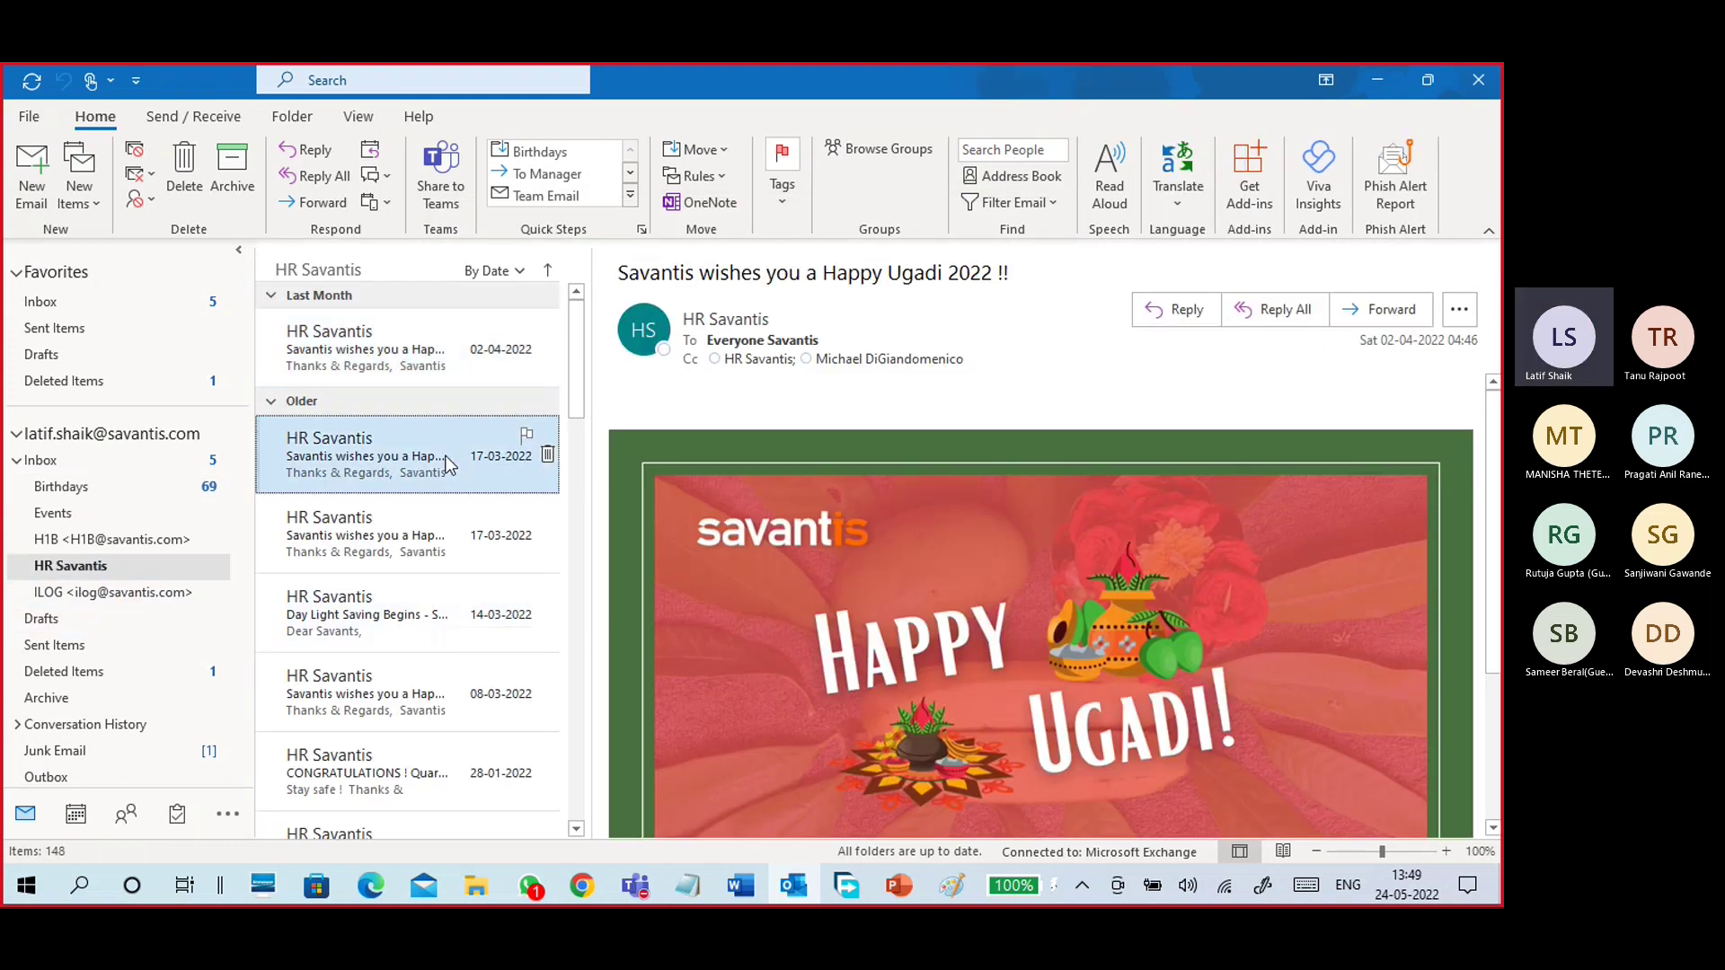
pyautogui.scroll(-7, 419, 503)
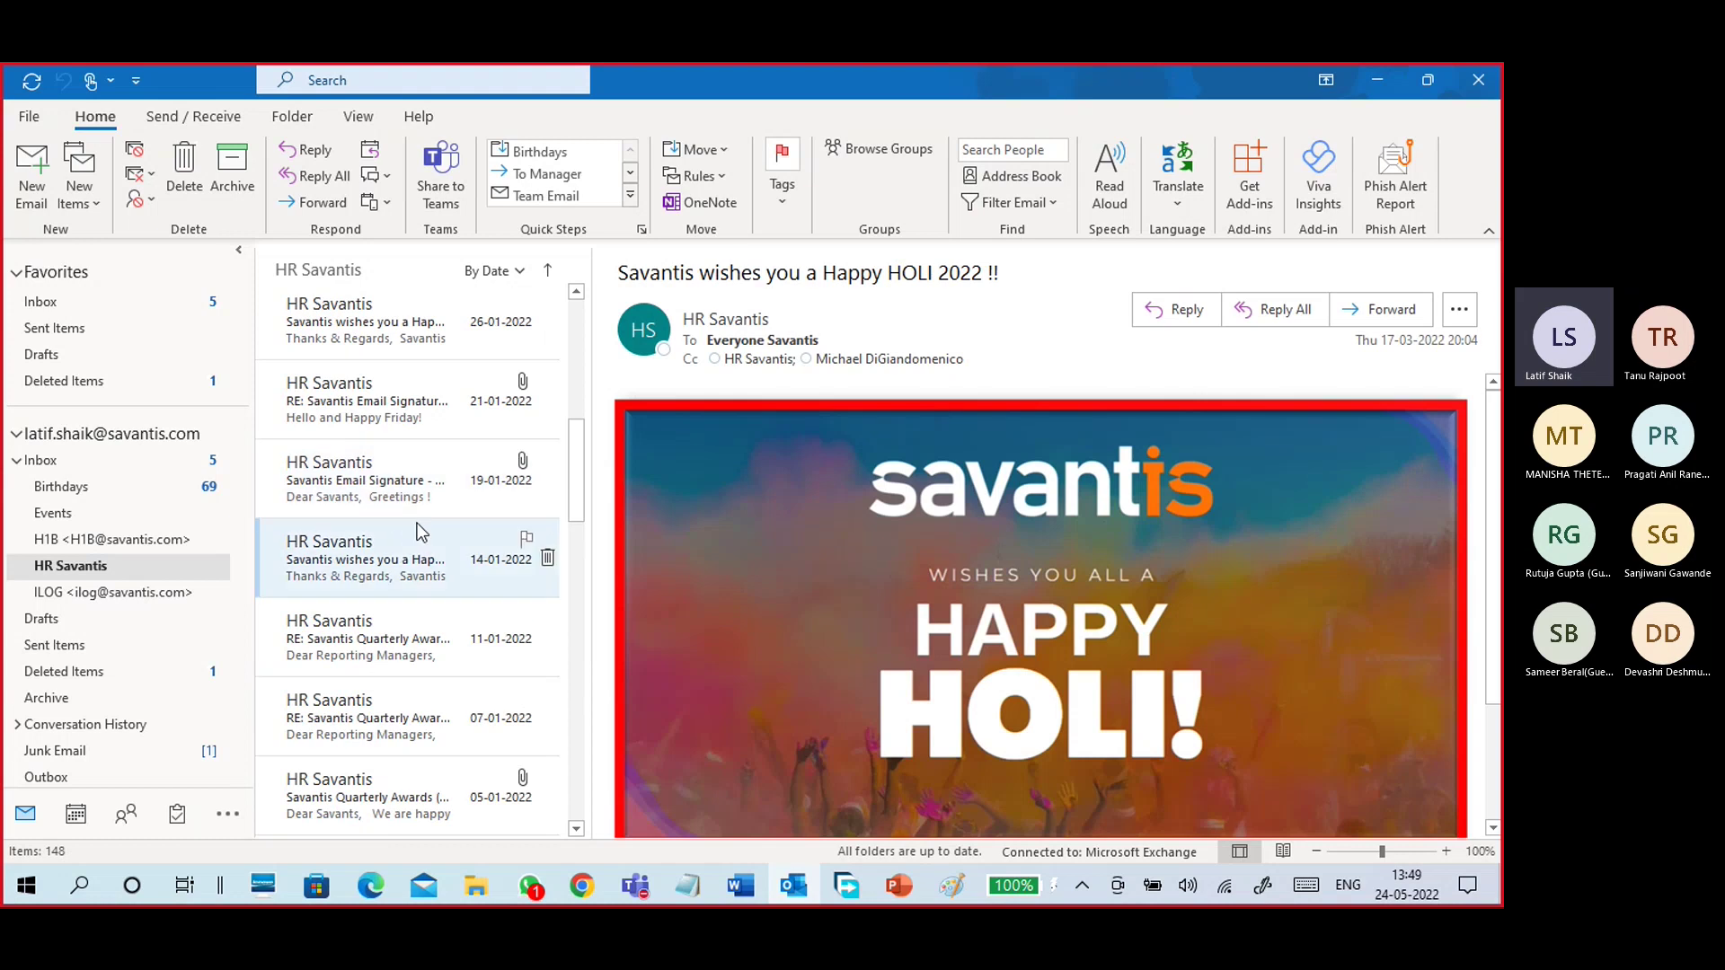
pyautogui.scroll(-5, 392, 607)
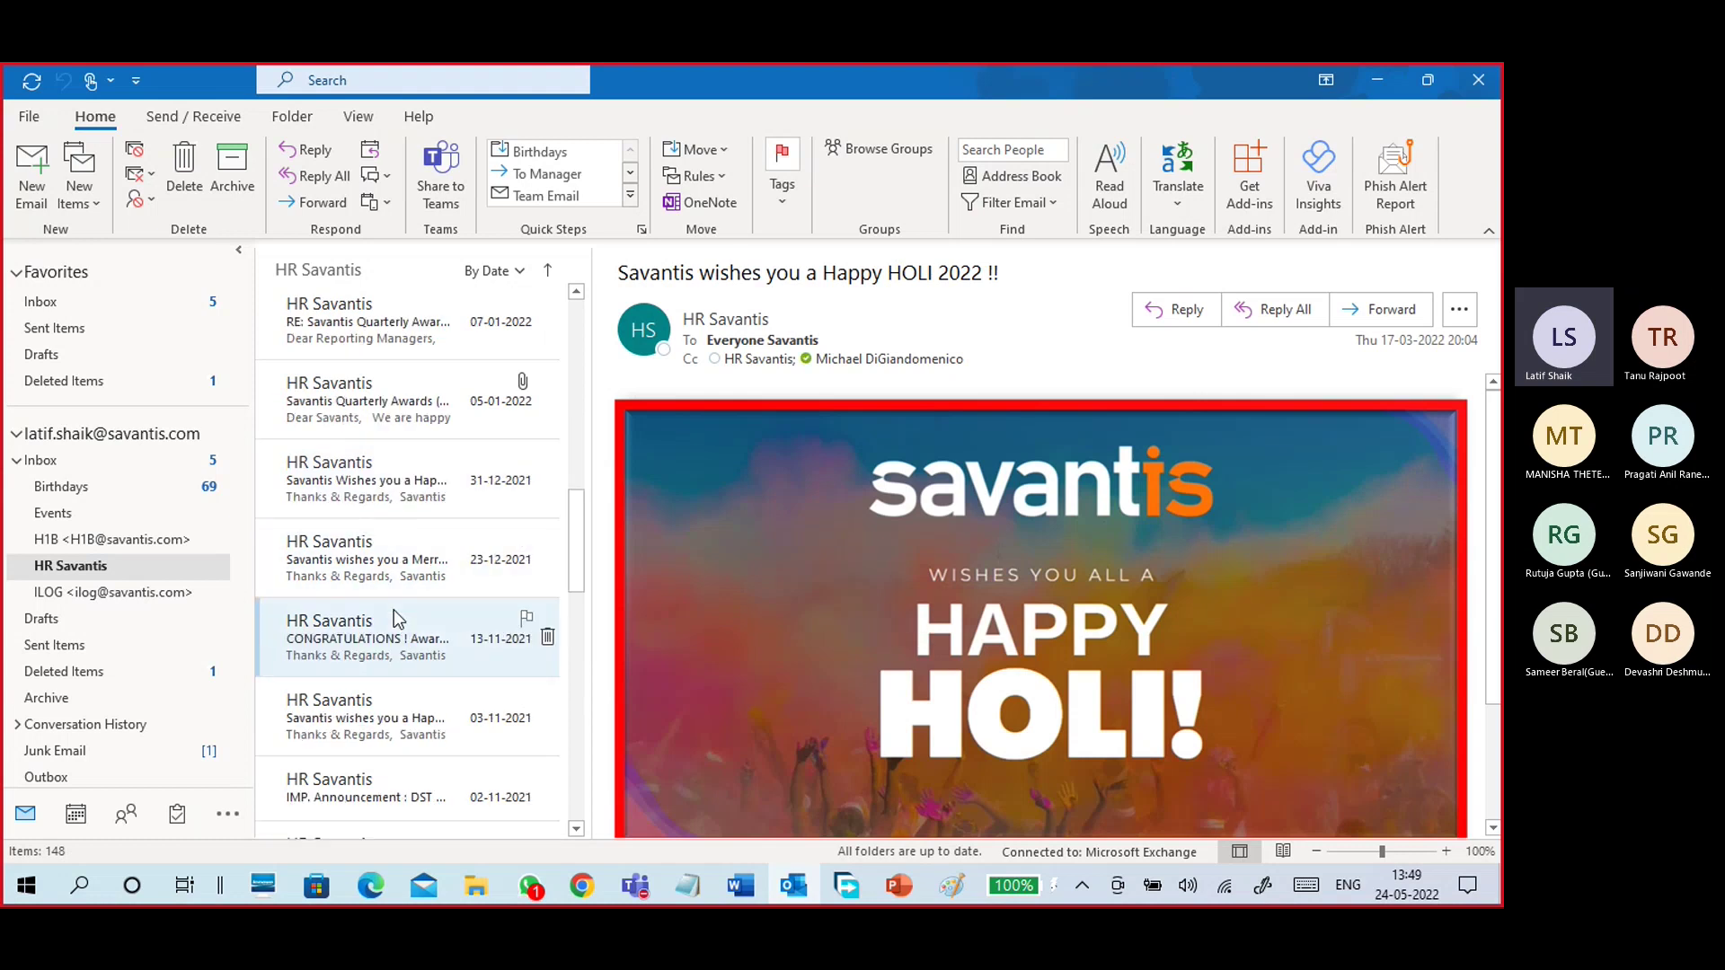
pyautogui.click(374, 490)
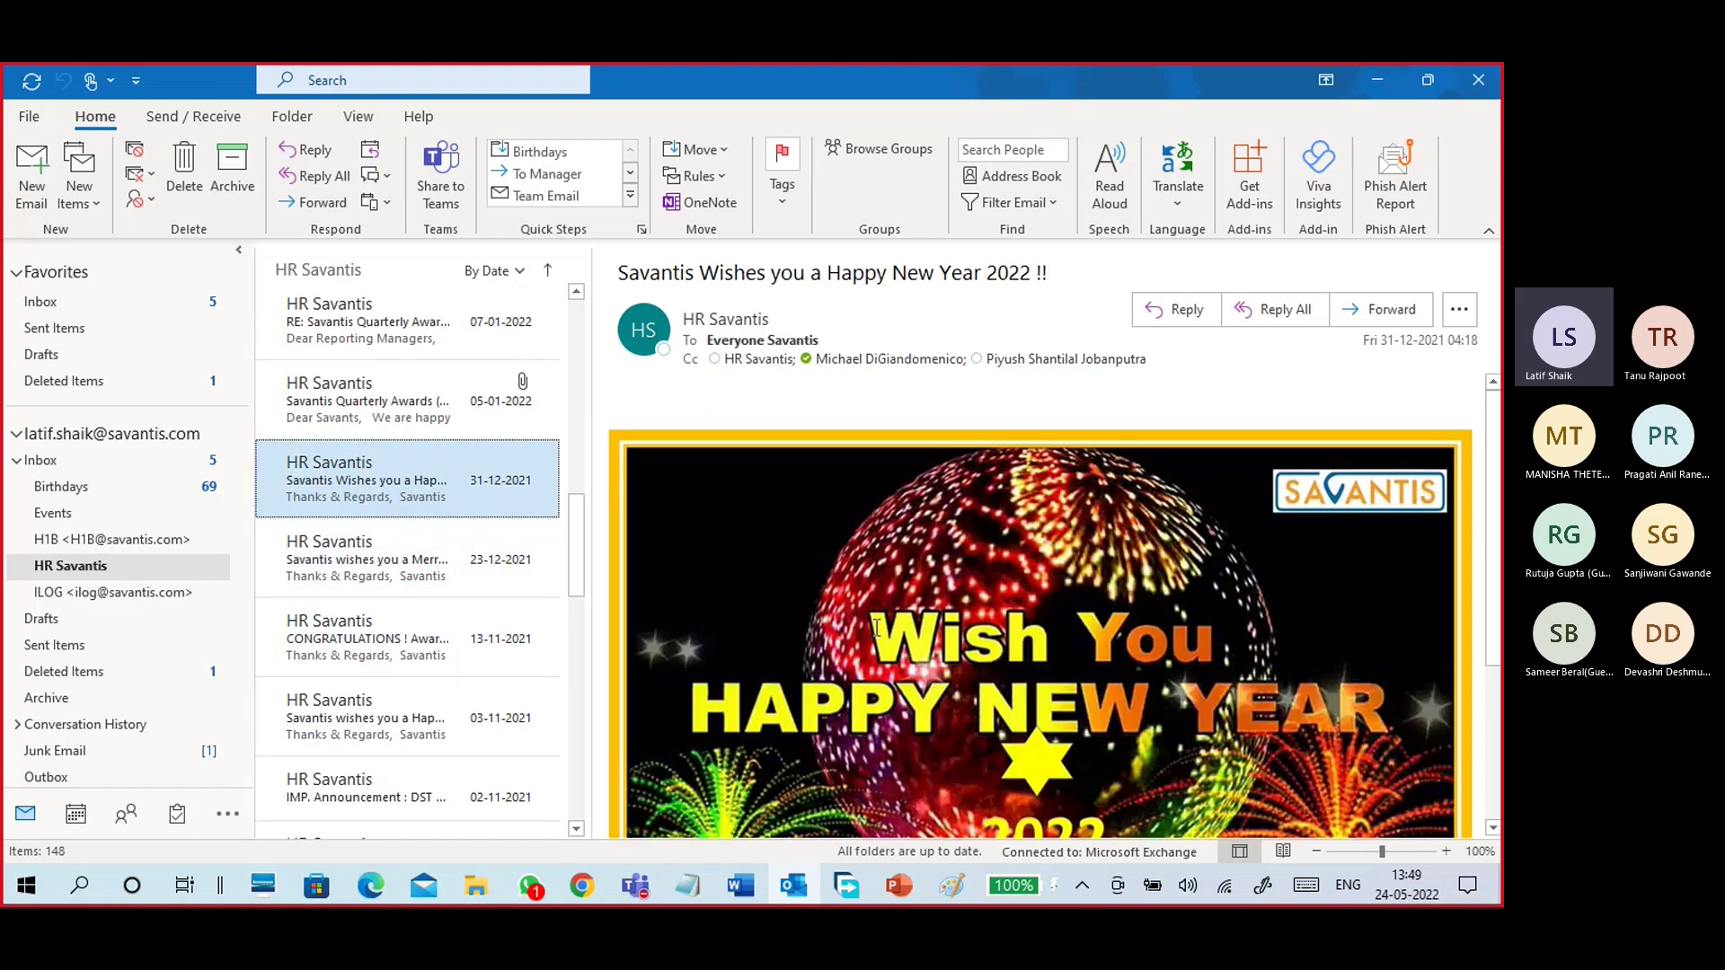
pyautogui.scroll(10, 422, 622)
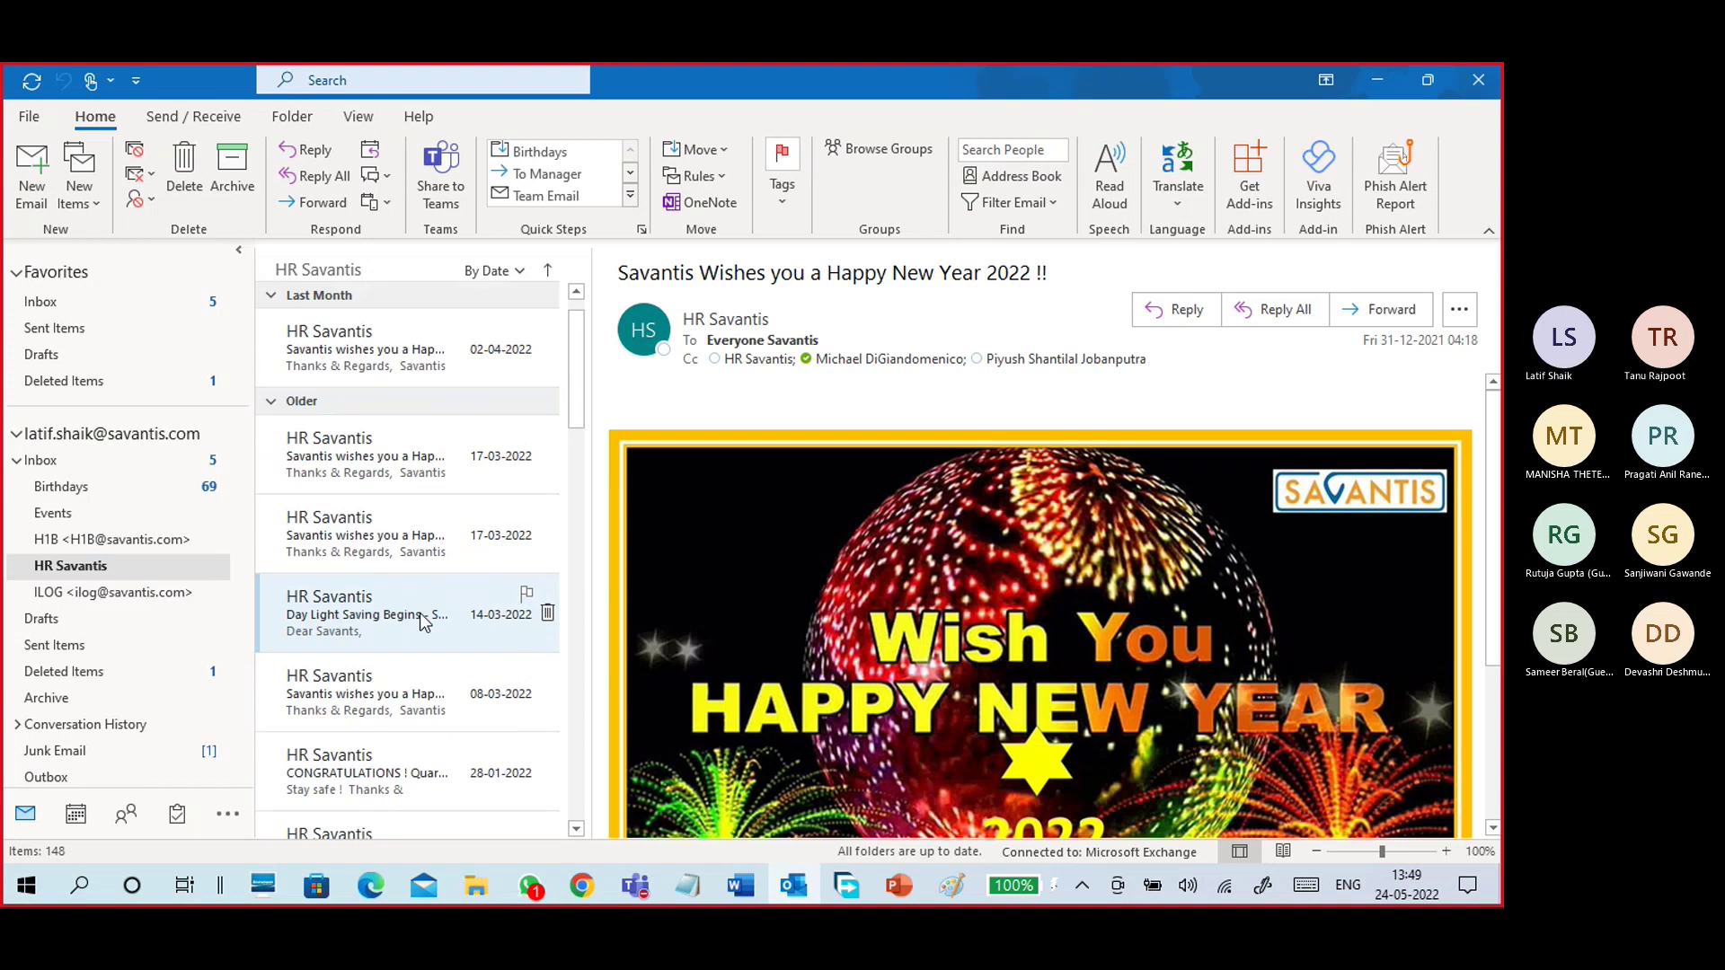
# Return to the Inbox and reopen the rules and alerts manager.
pyautogui.click(149, 460)
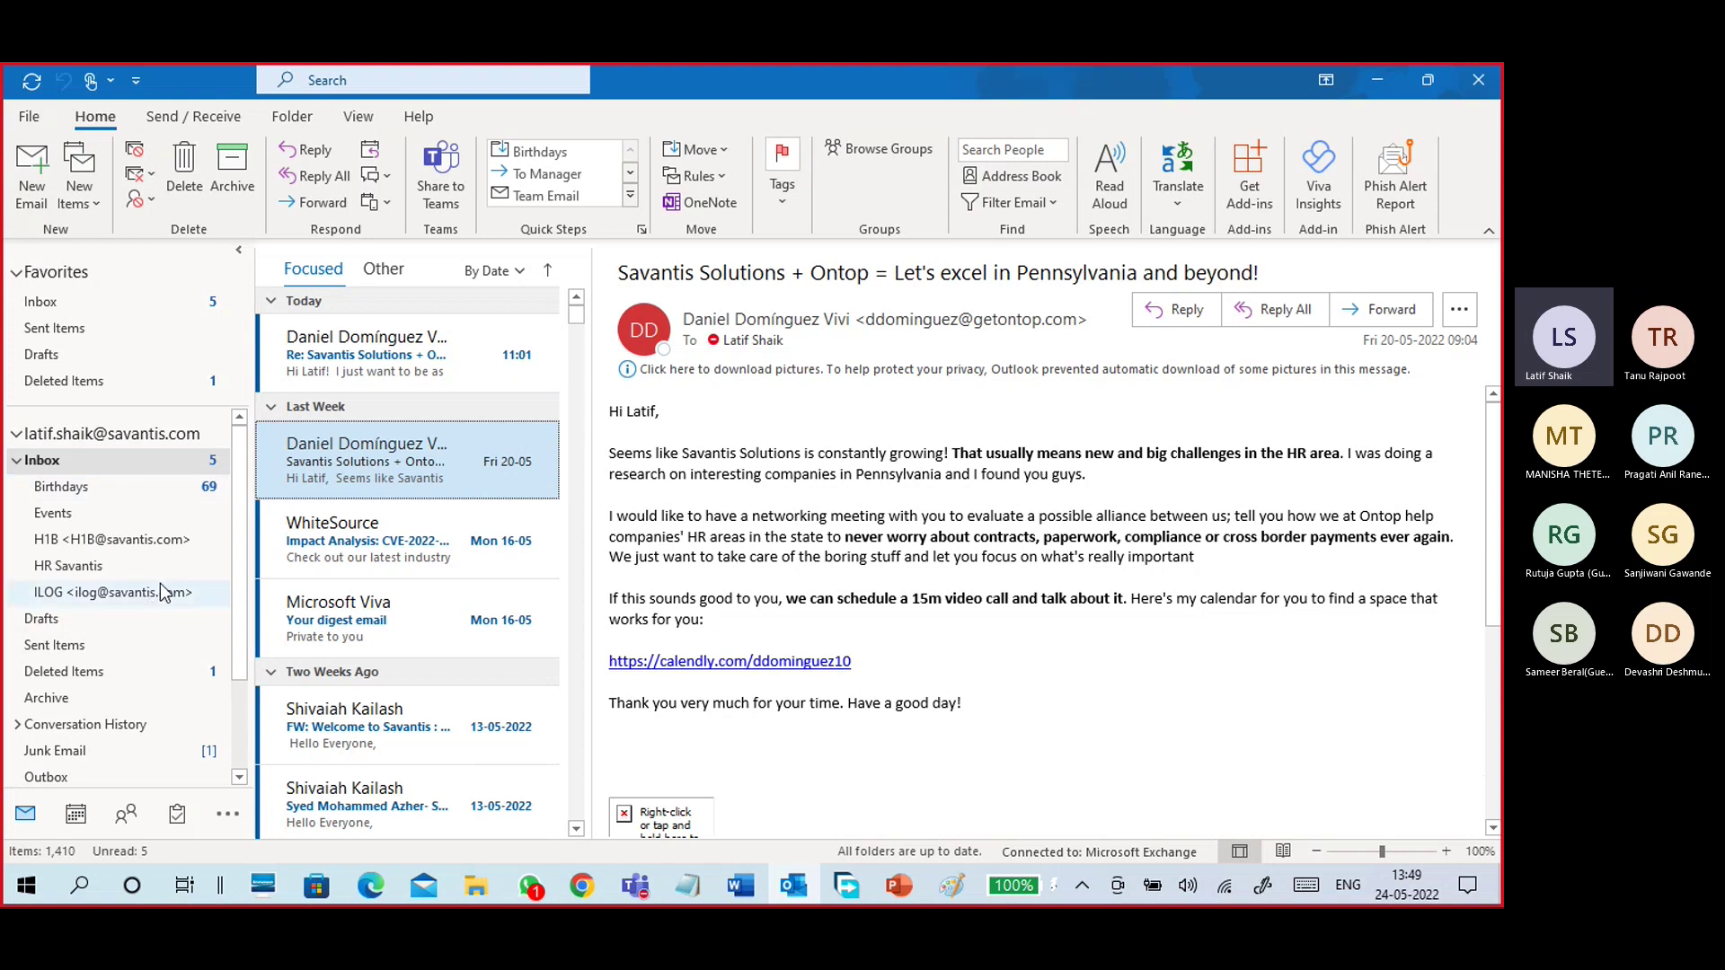
pyautogui.click(696, 176)
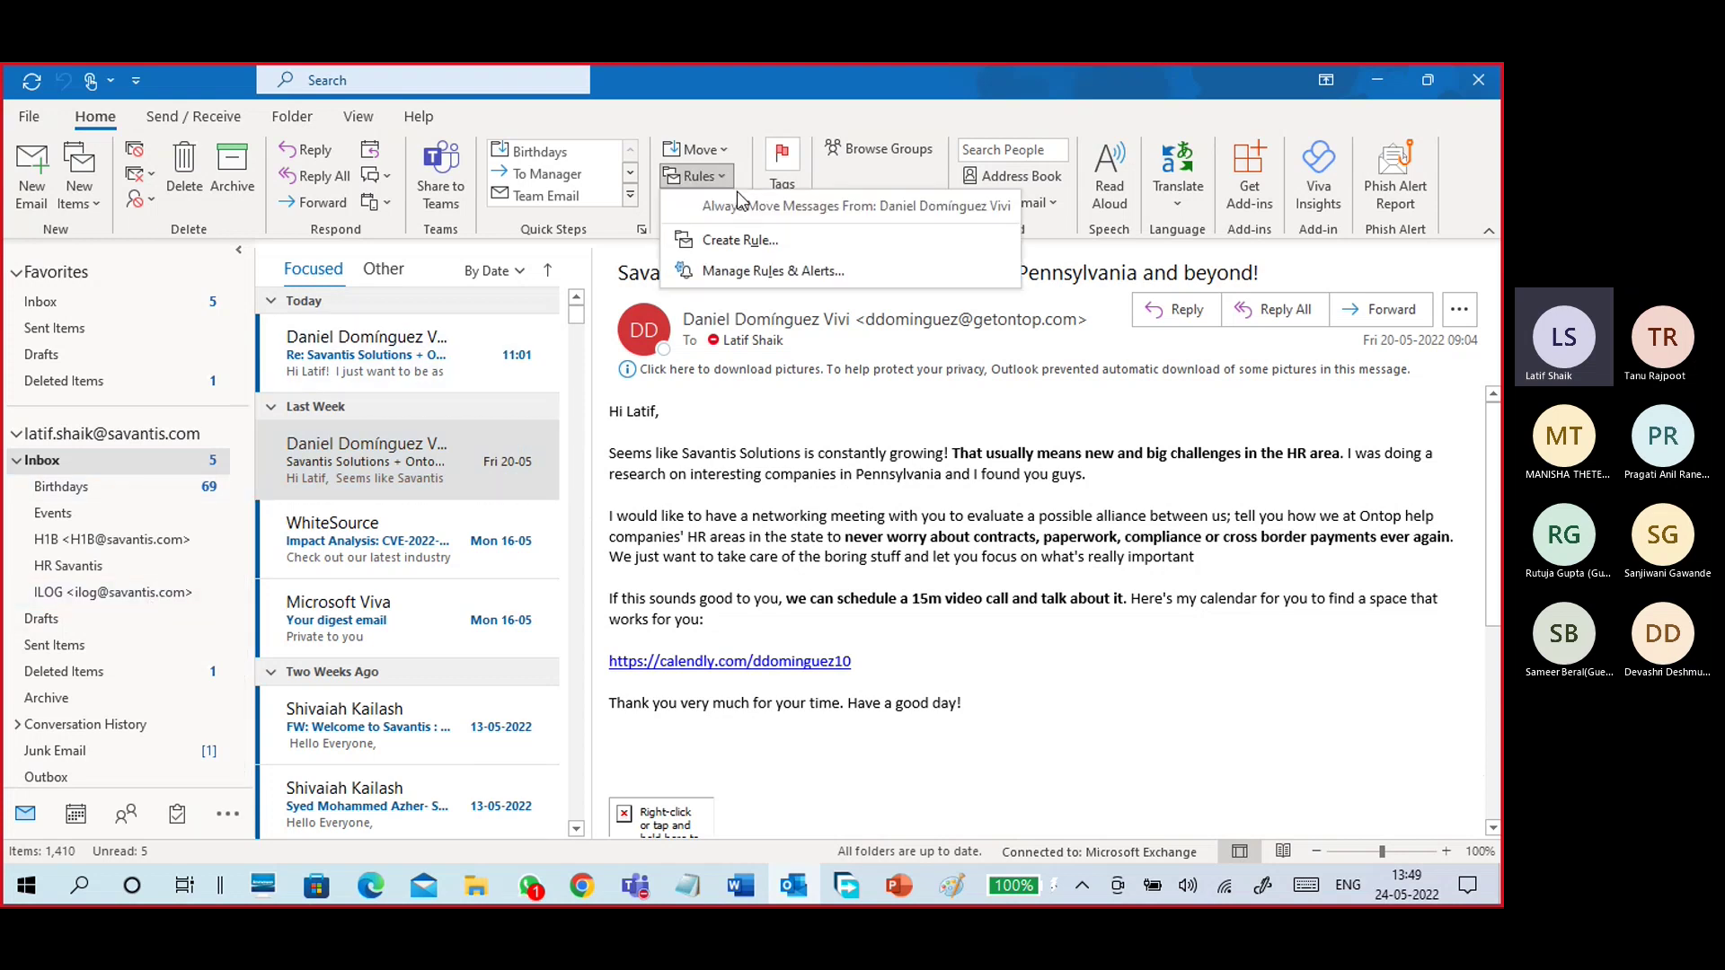
pyautogui.click(750, 272)
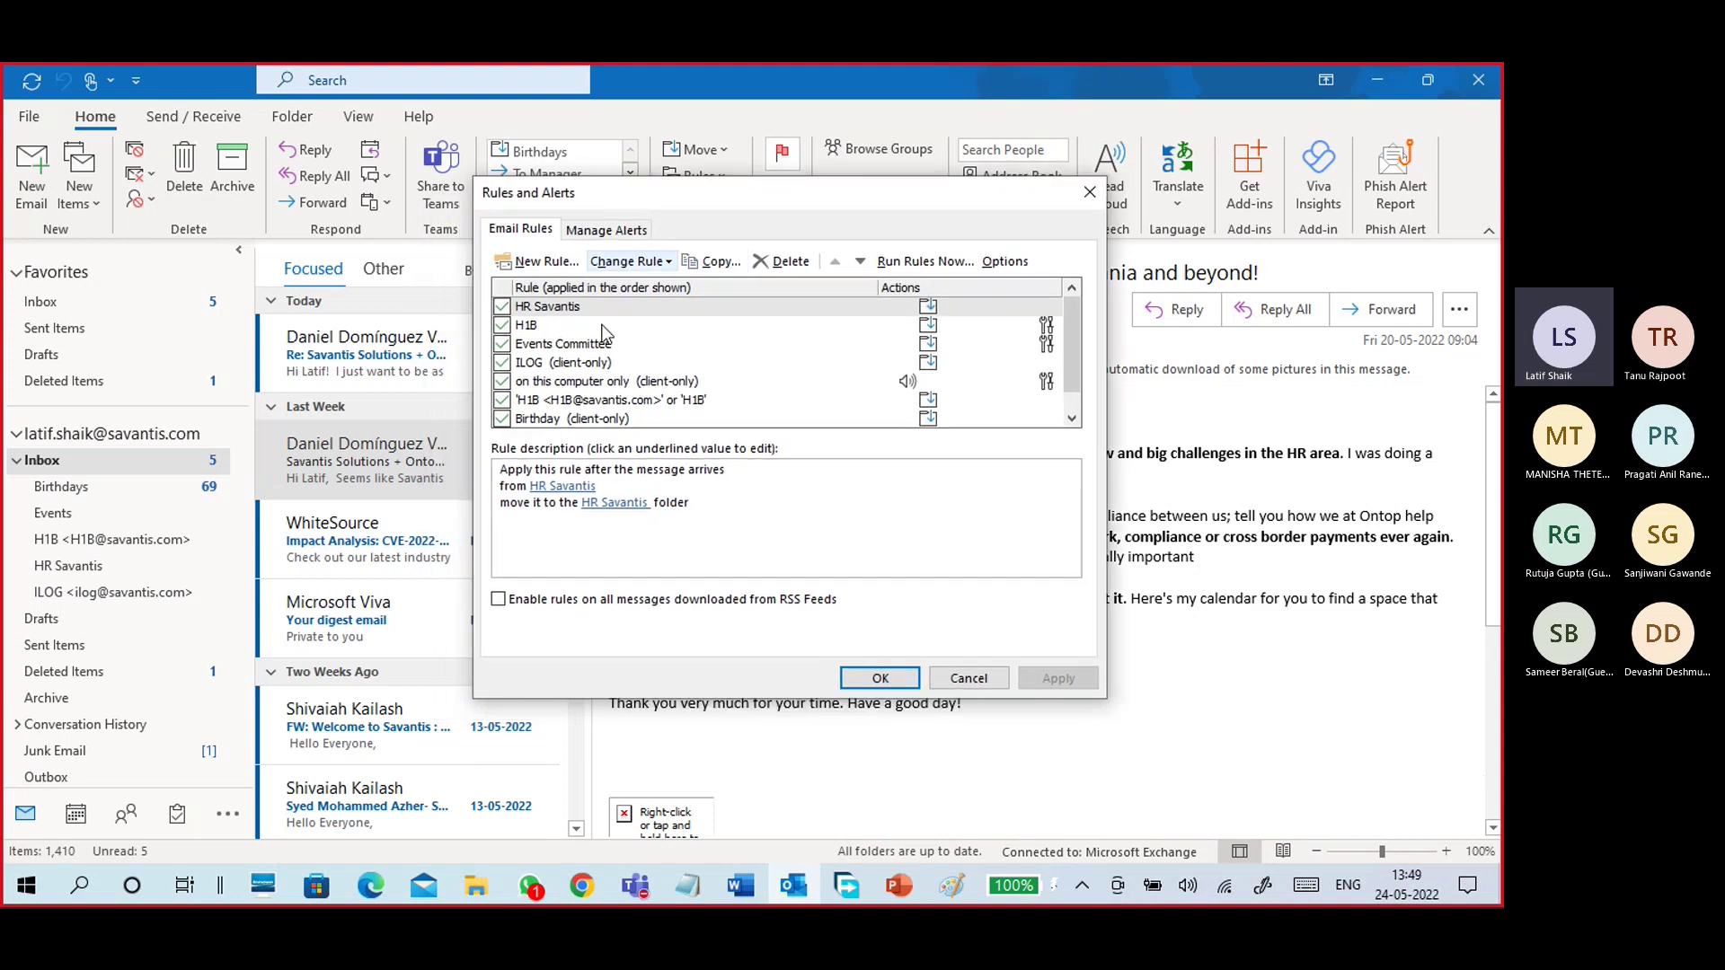
# Look over the new-rule templates in the Rules Wizard, close it and check the "on this computer only" rule's description.
pyautogui.click(550, 262)
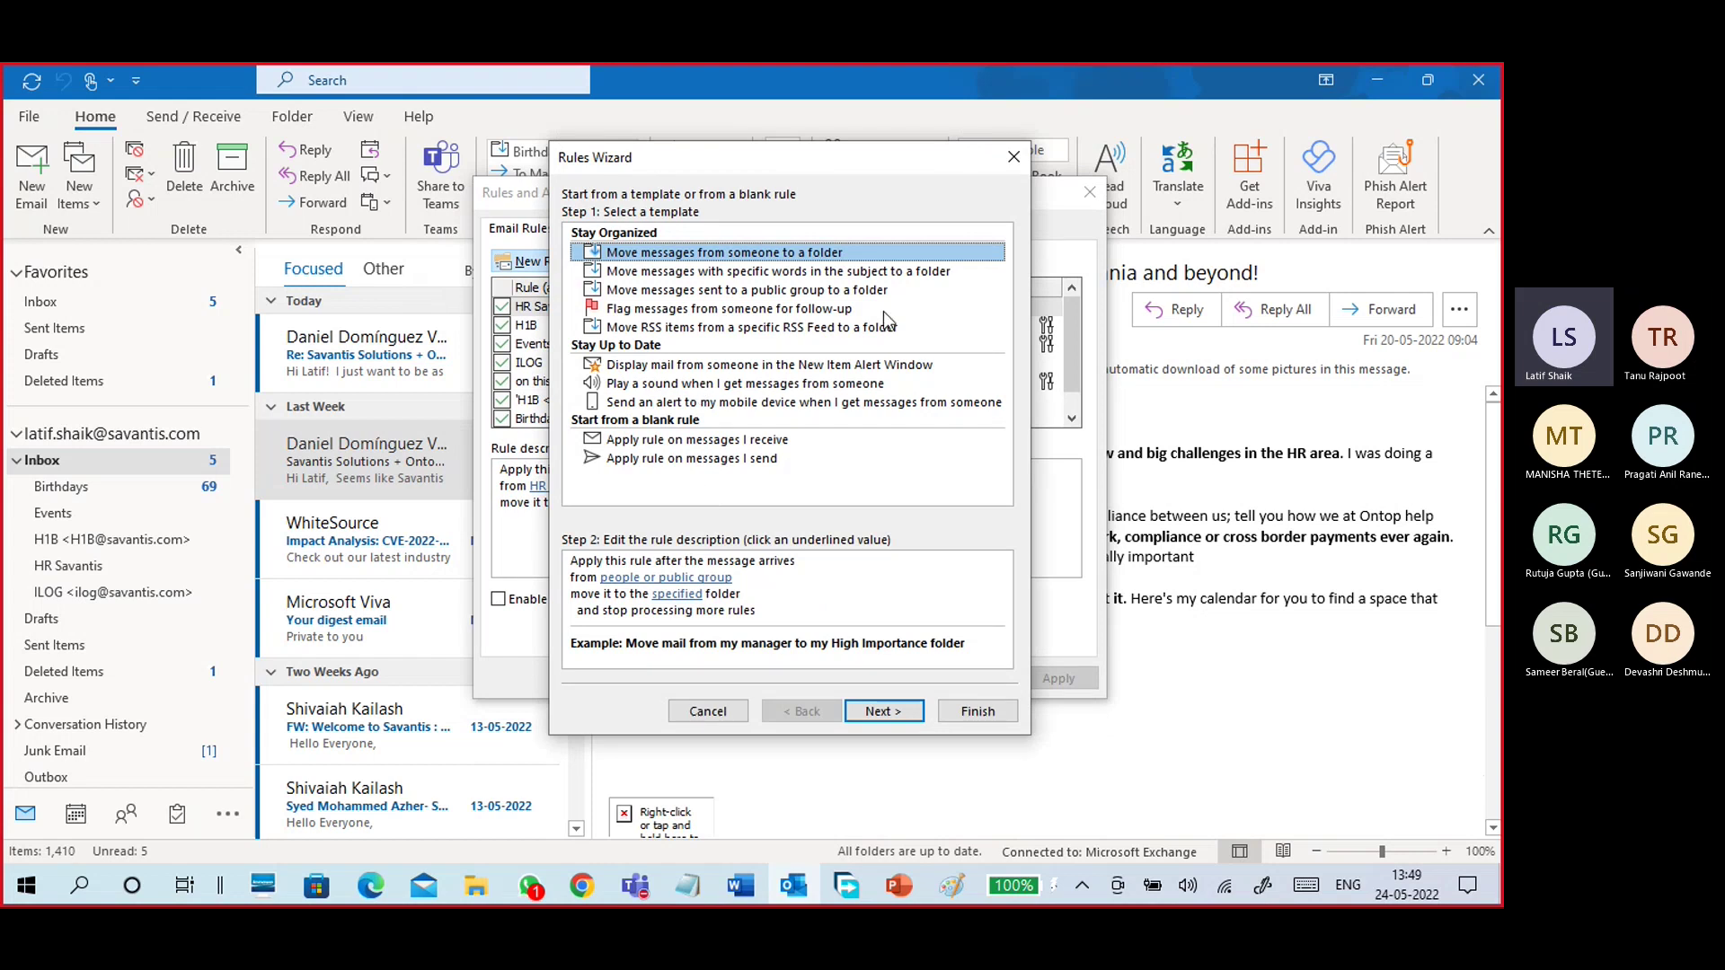
pyautogui.click(1012, 158)
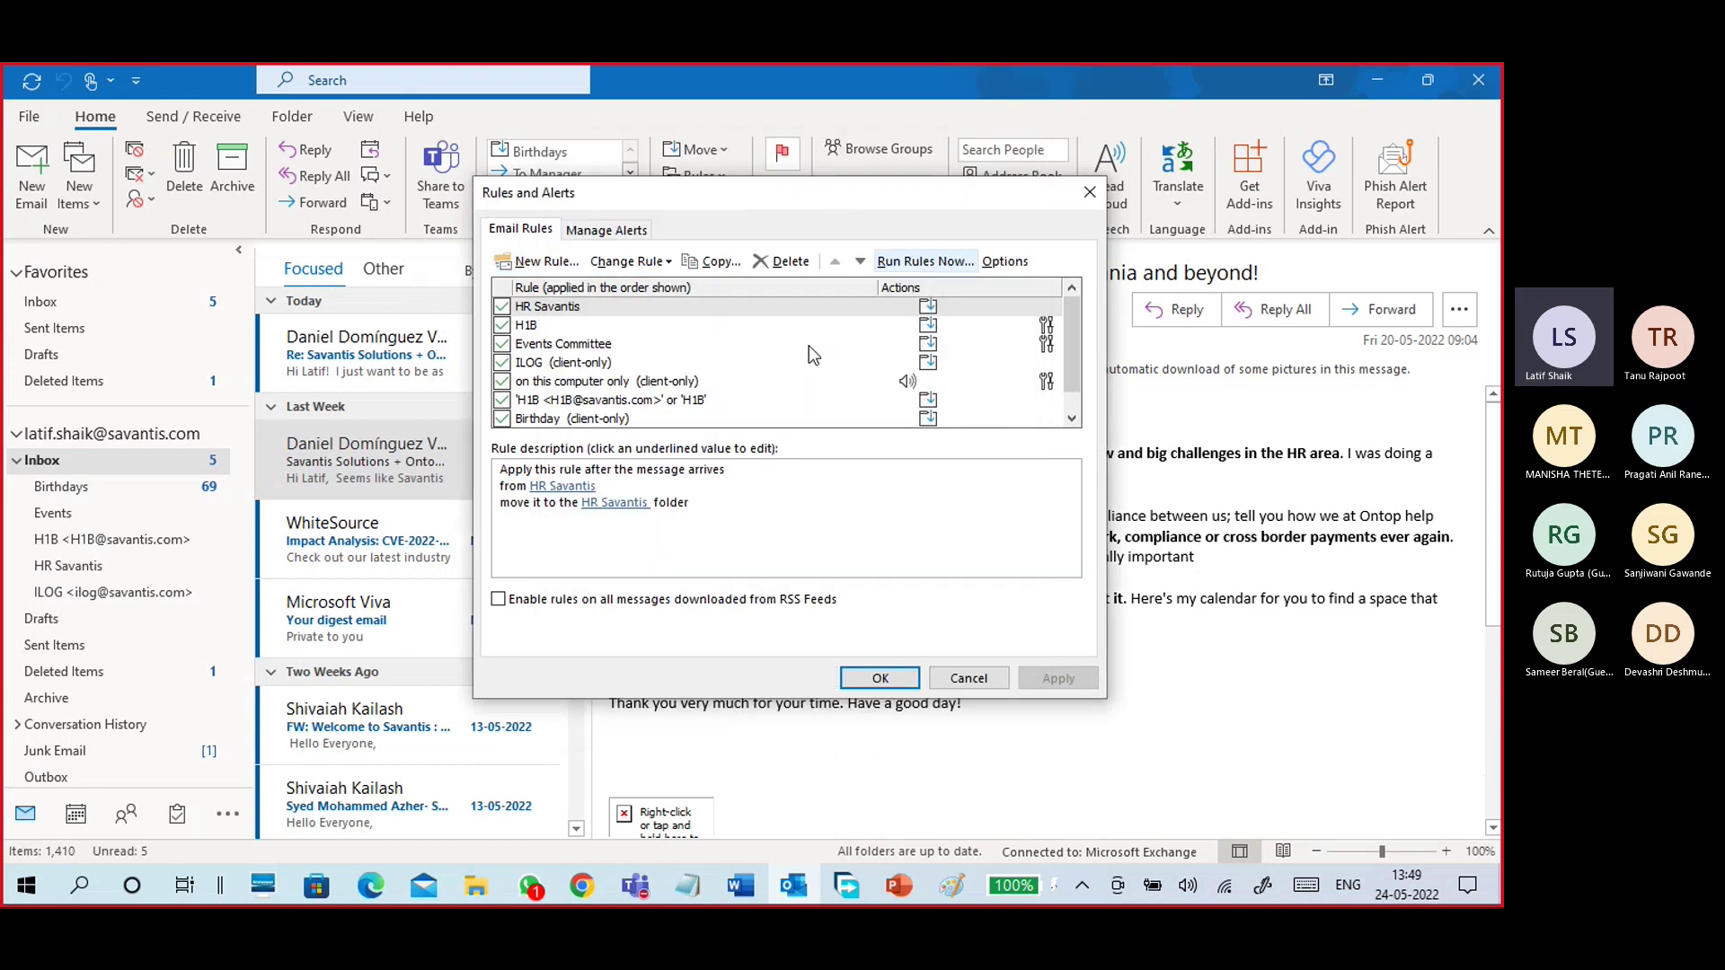
pyautogui.click(723, 382)
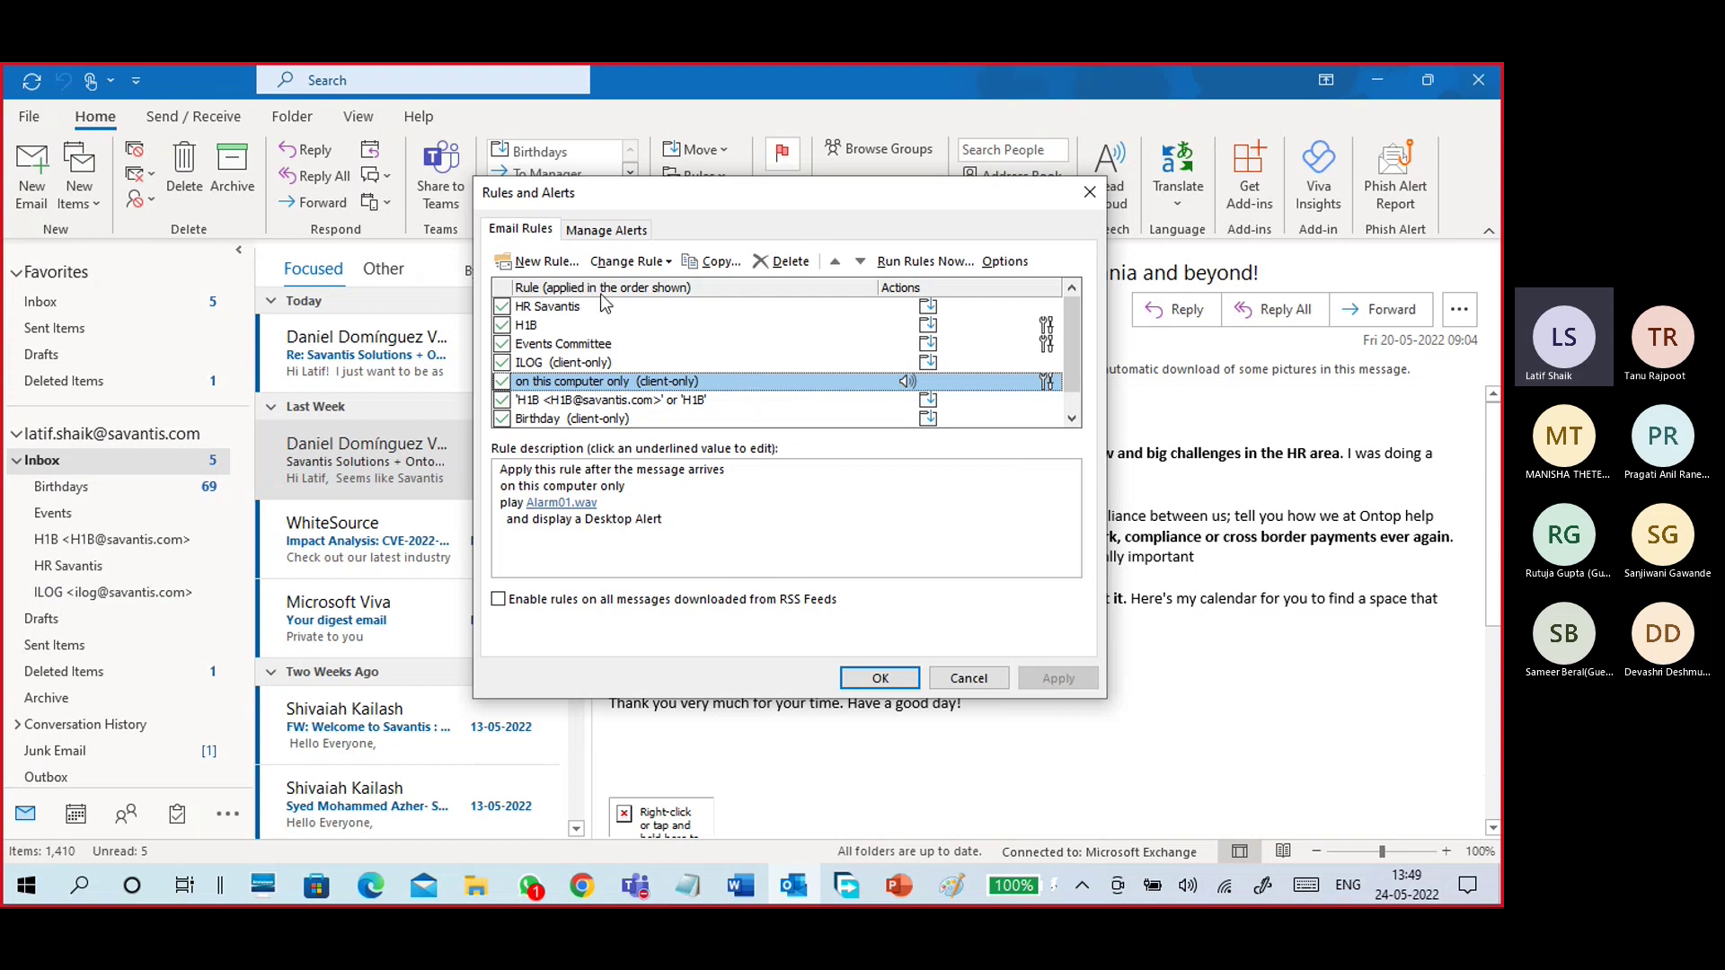
# Review the Rules Wizard templates again, cancel the new rule and close the rules manager without saving.
pyautogui.click(556, 262)
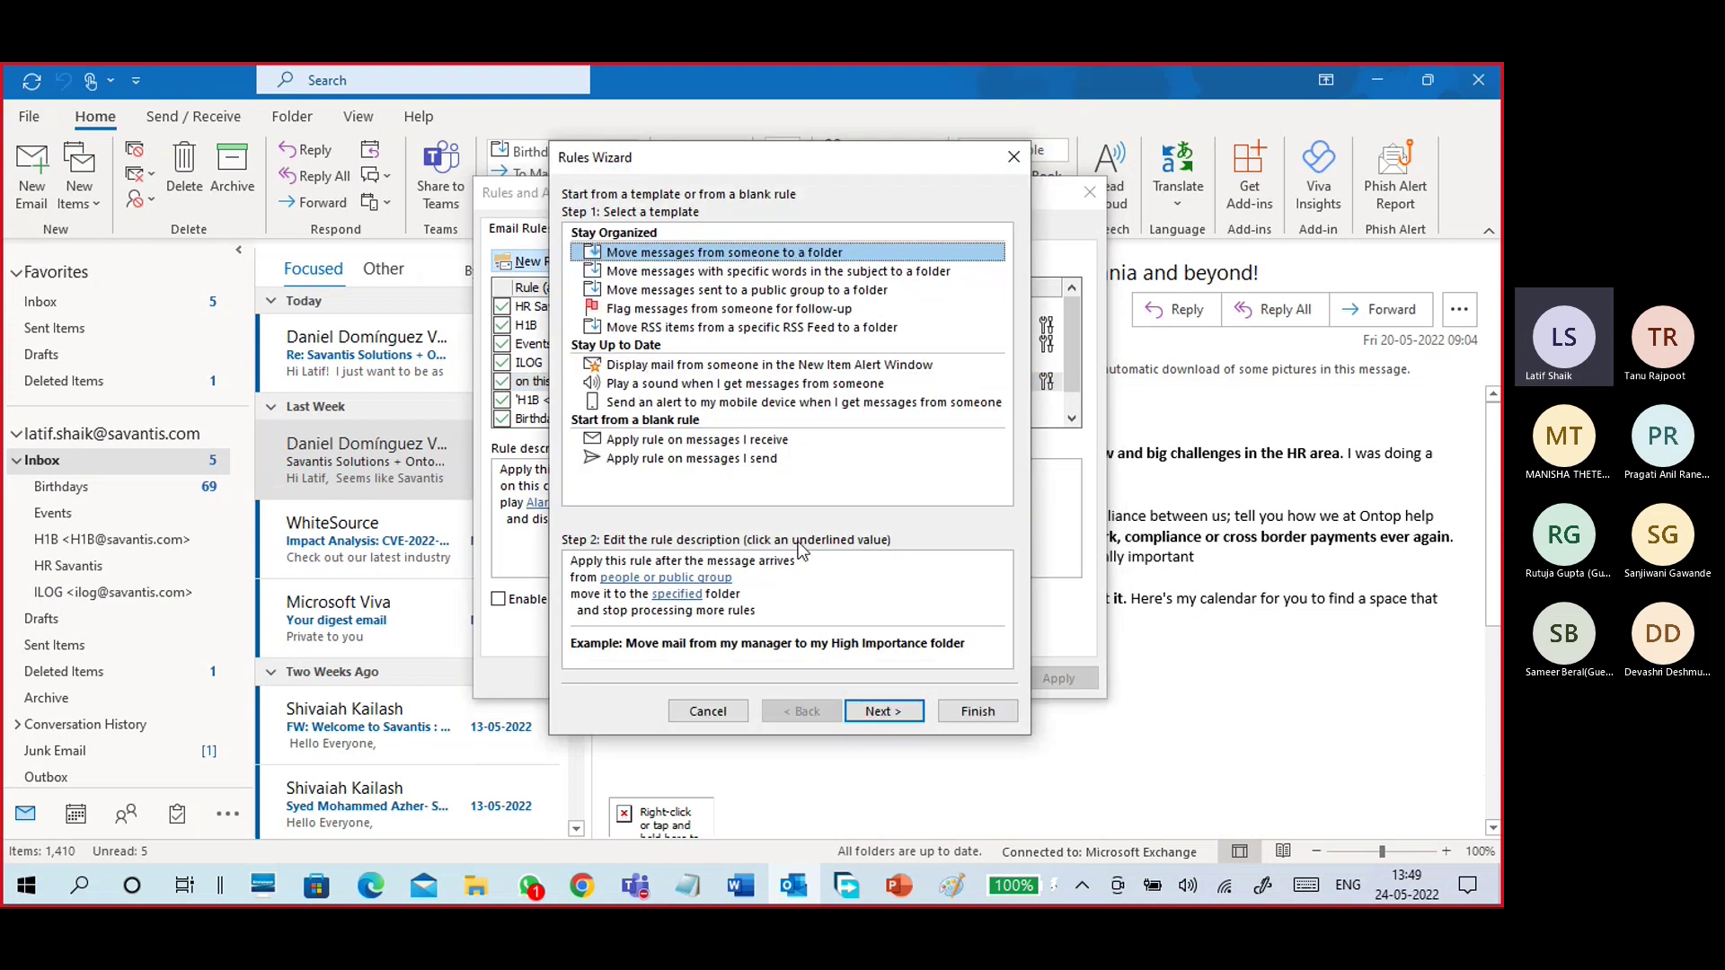
pyautogui.click(1481, 895)
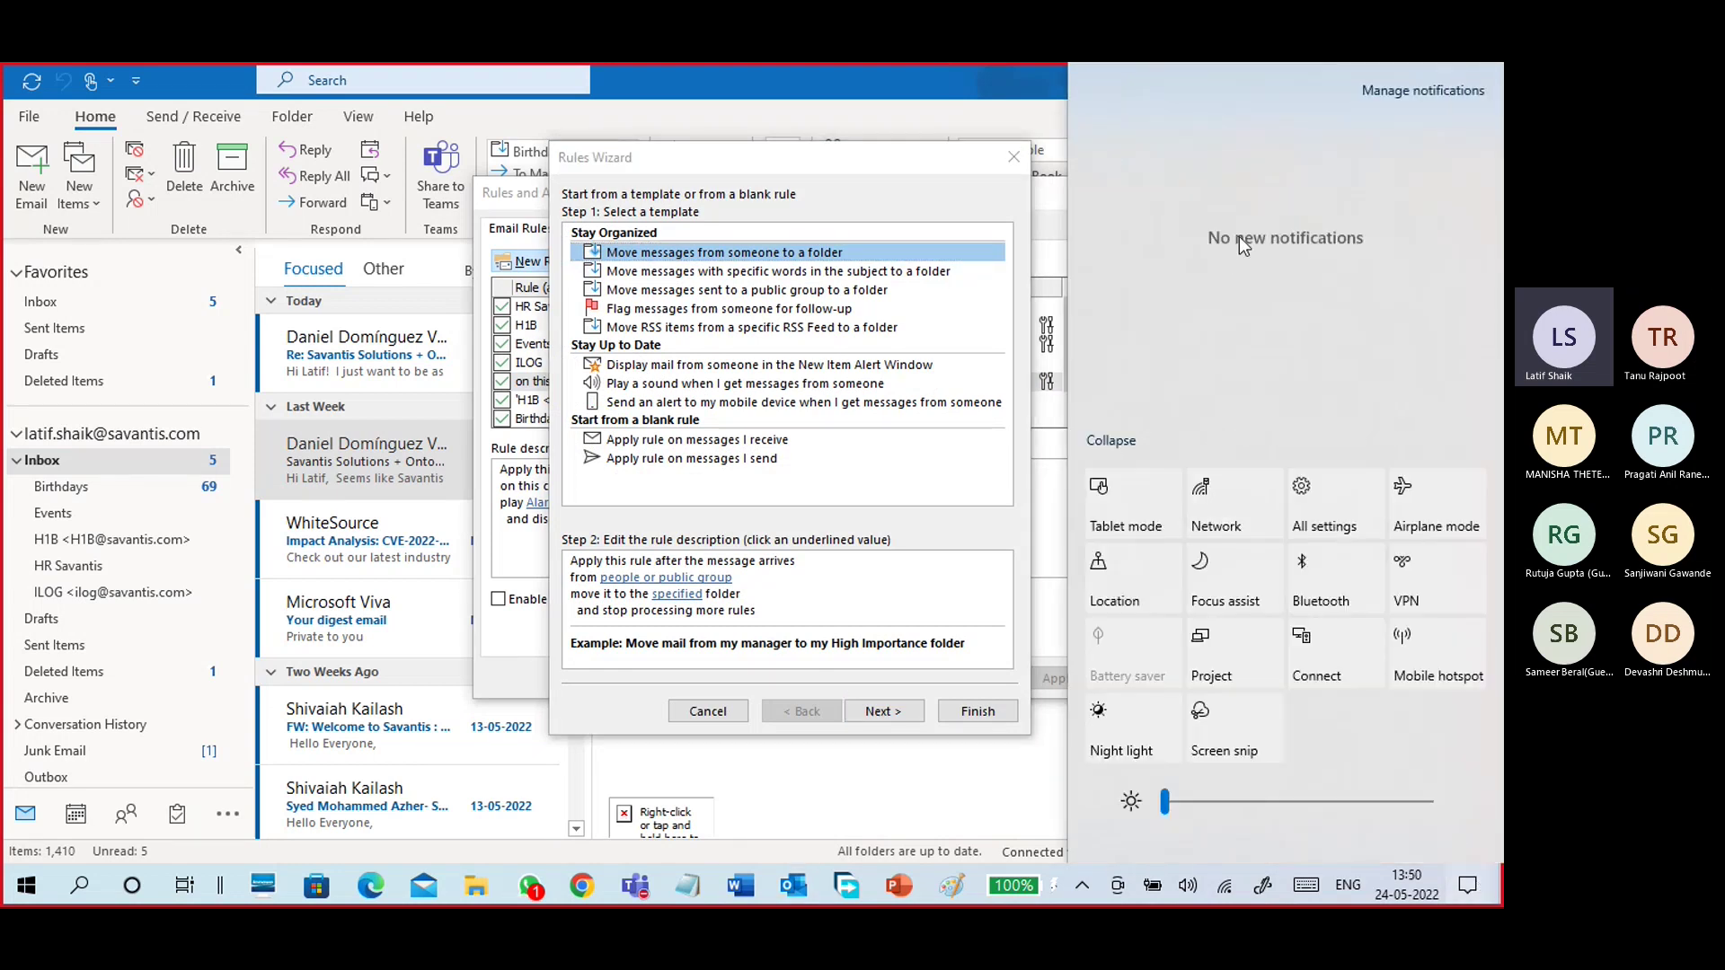
pyautogui.click(751, 186)
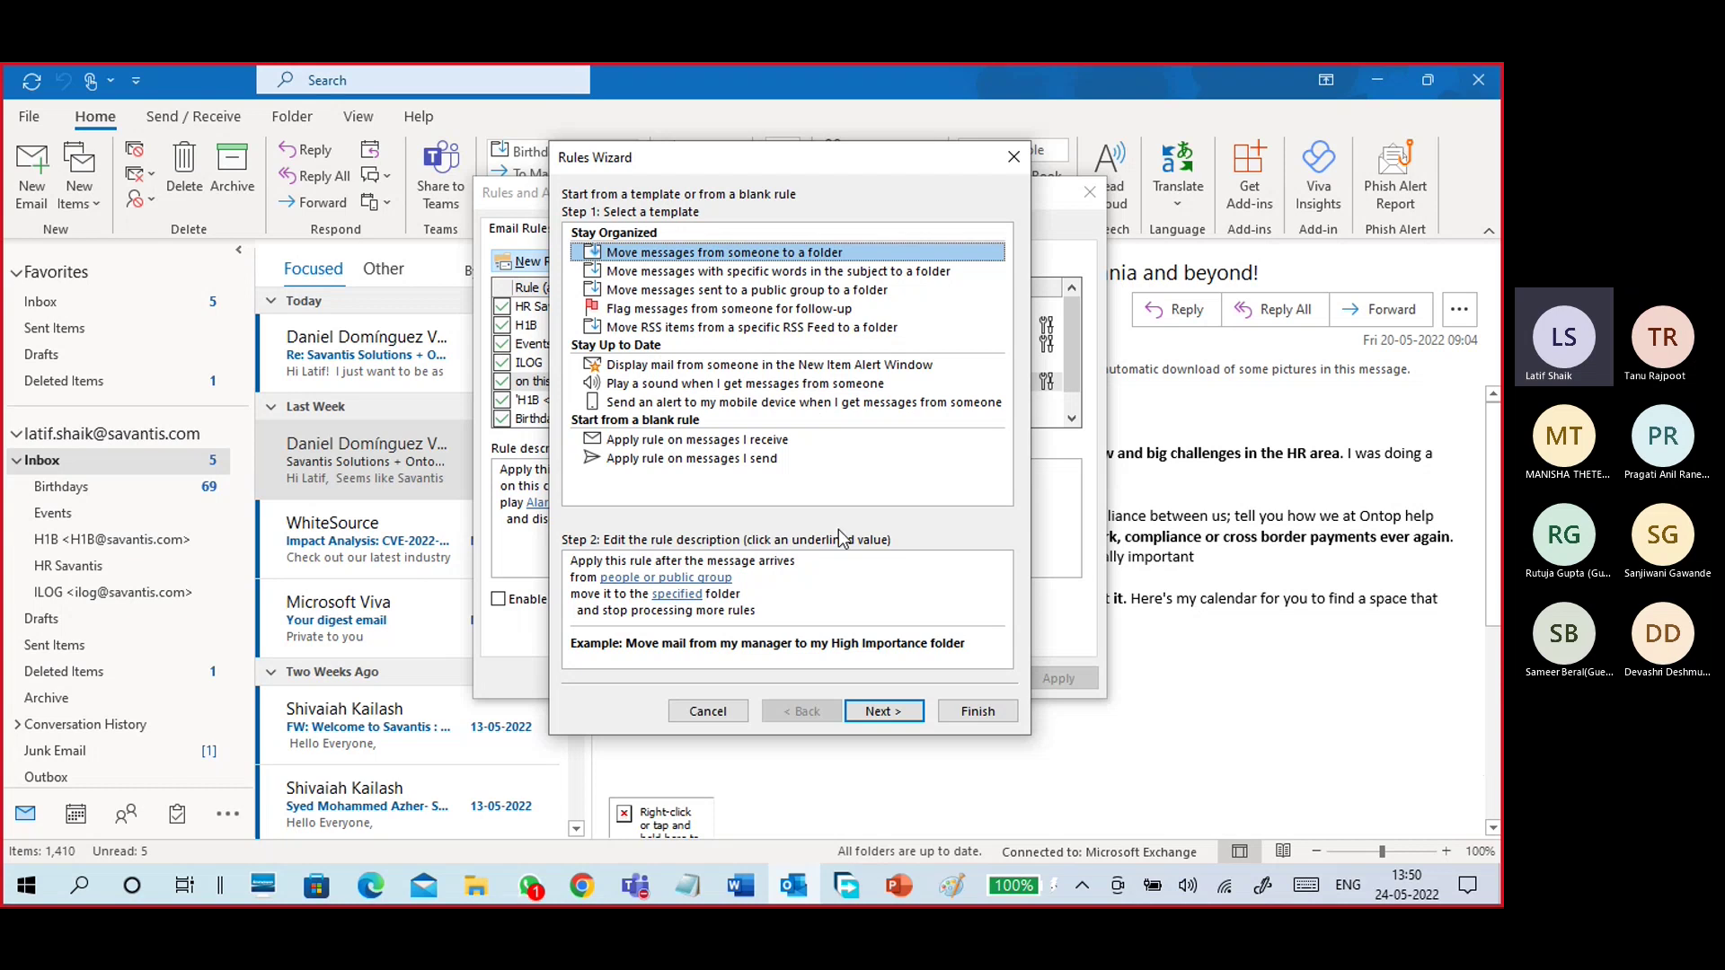
pyautogui.click(708, 711)
pyautogui.click(970, 679)
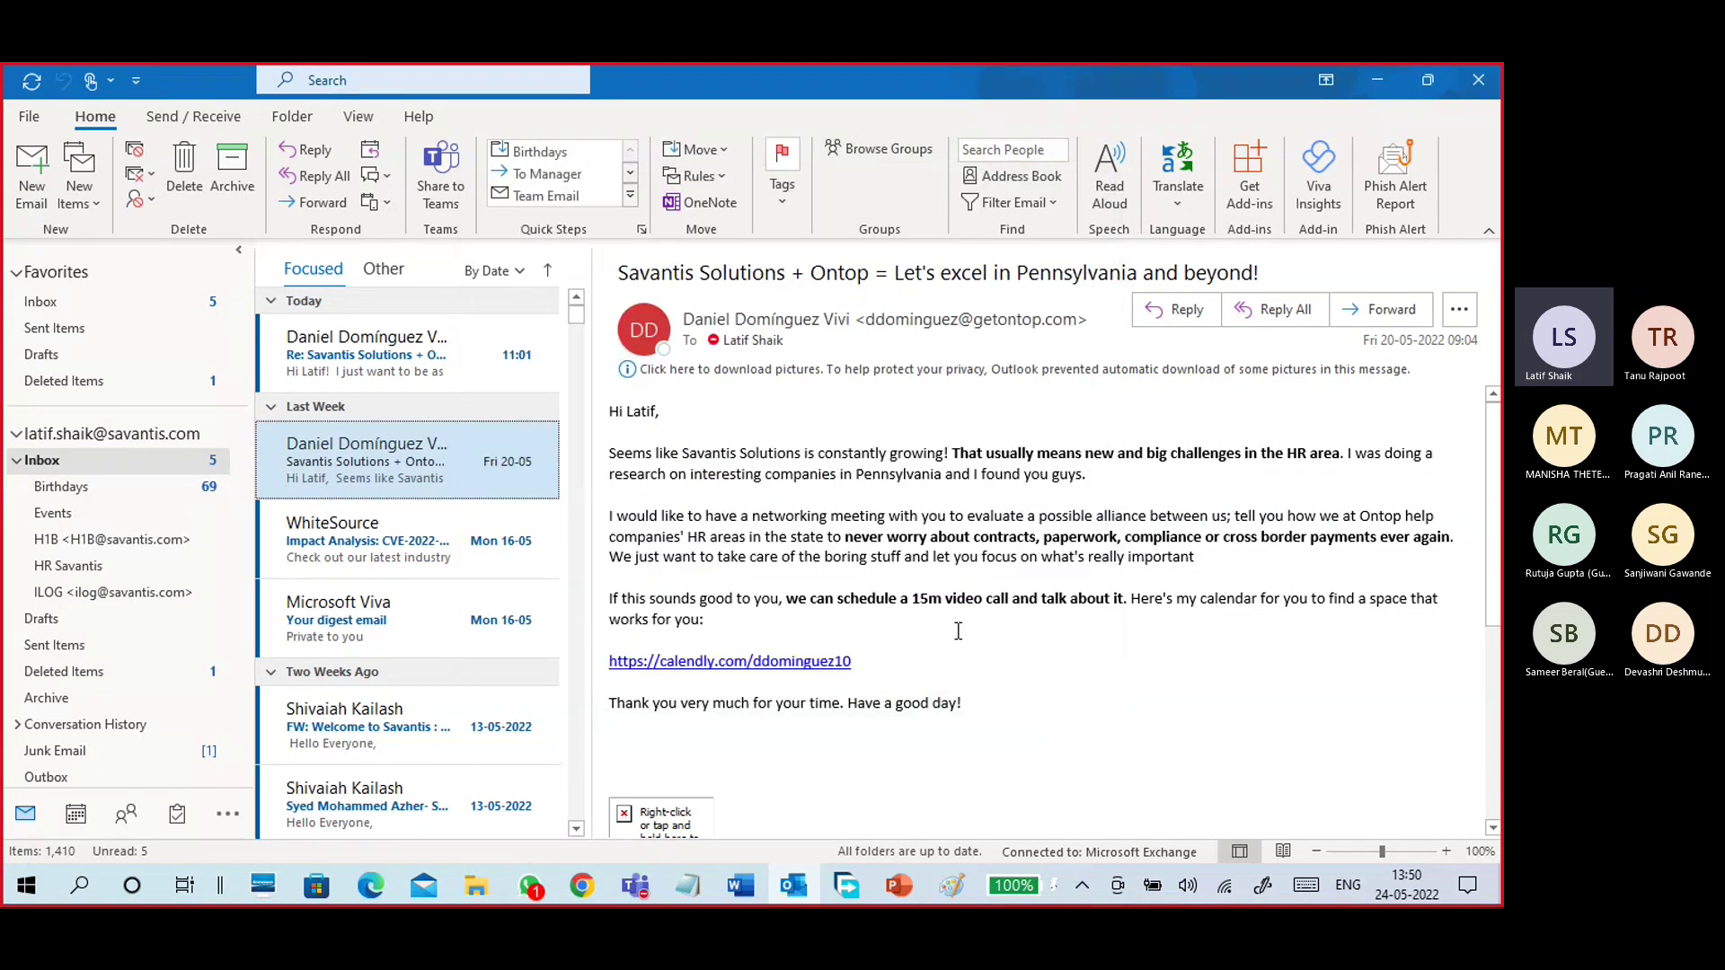
# Minimize Outlook to return to the PowerPoint presentation and move on to slide 31, the example for approval of mail sent by a specific user.
pyautogui.click(1376, 80)
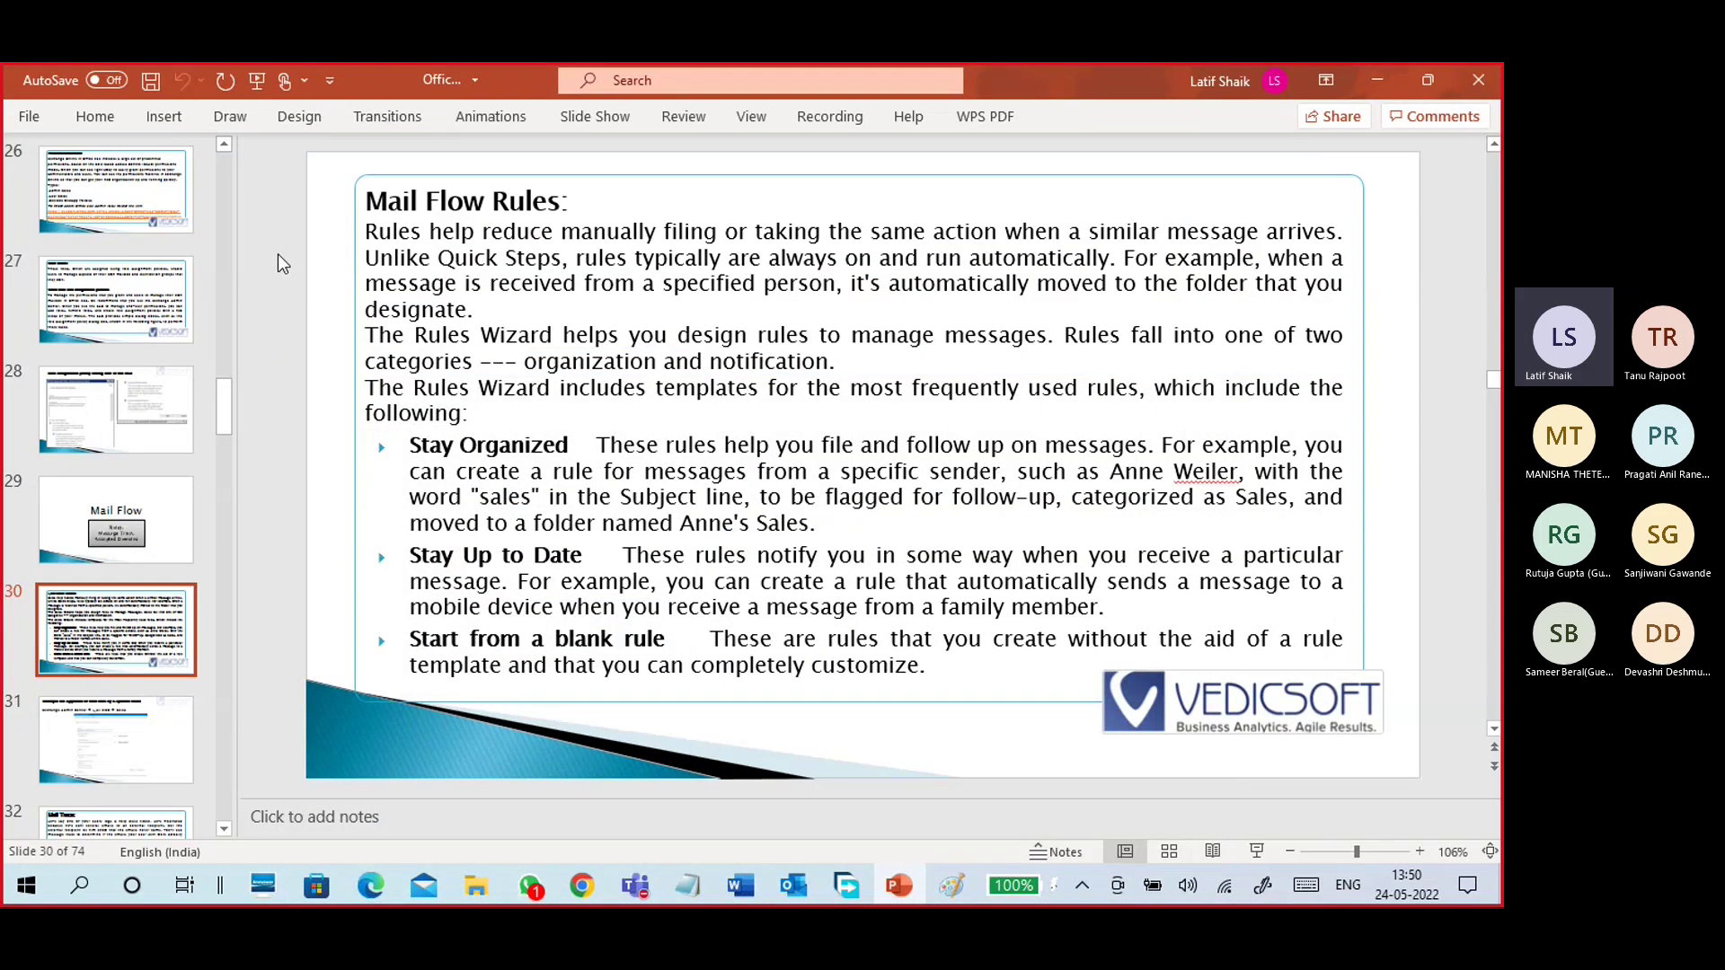
pyautogui.scroll(-1, 278, 254)
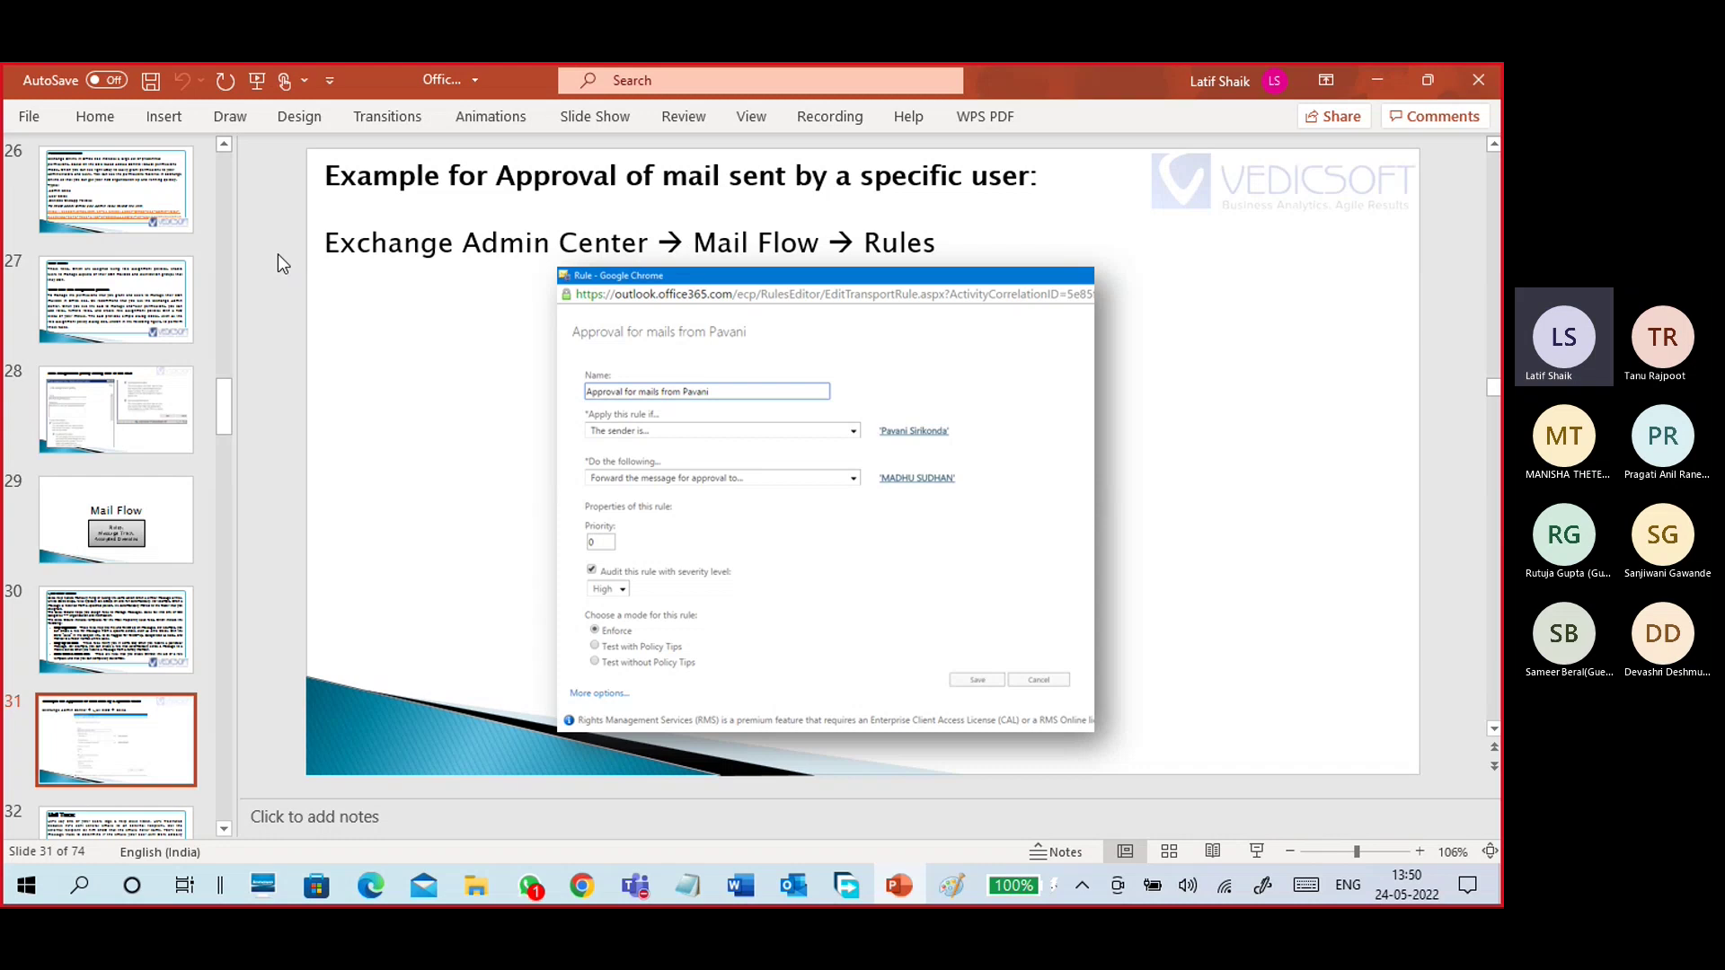
pyautogui.press('Up')
pyautogui.press('Down')
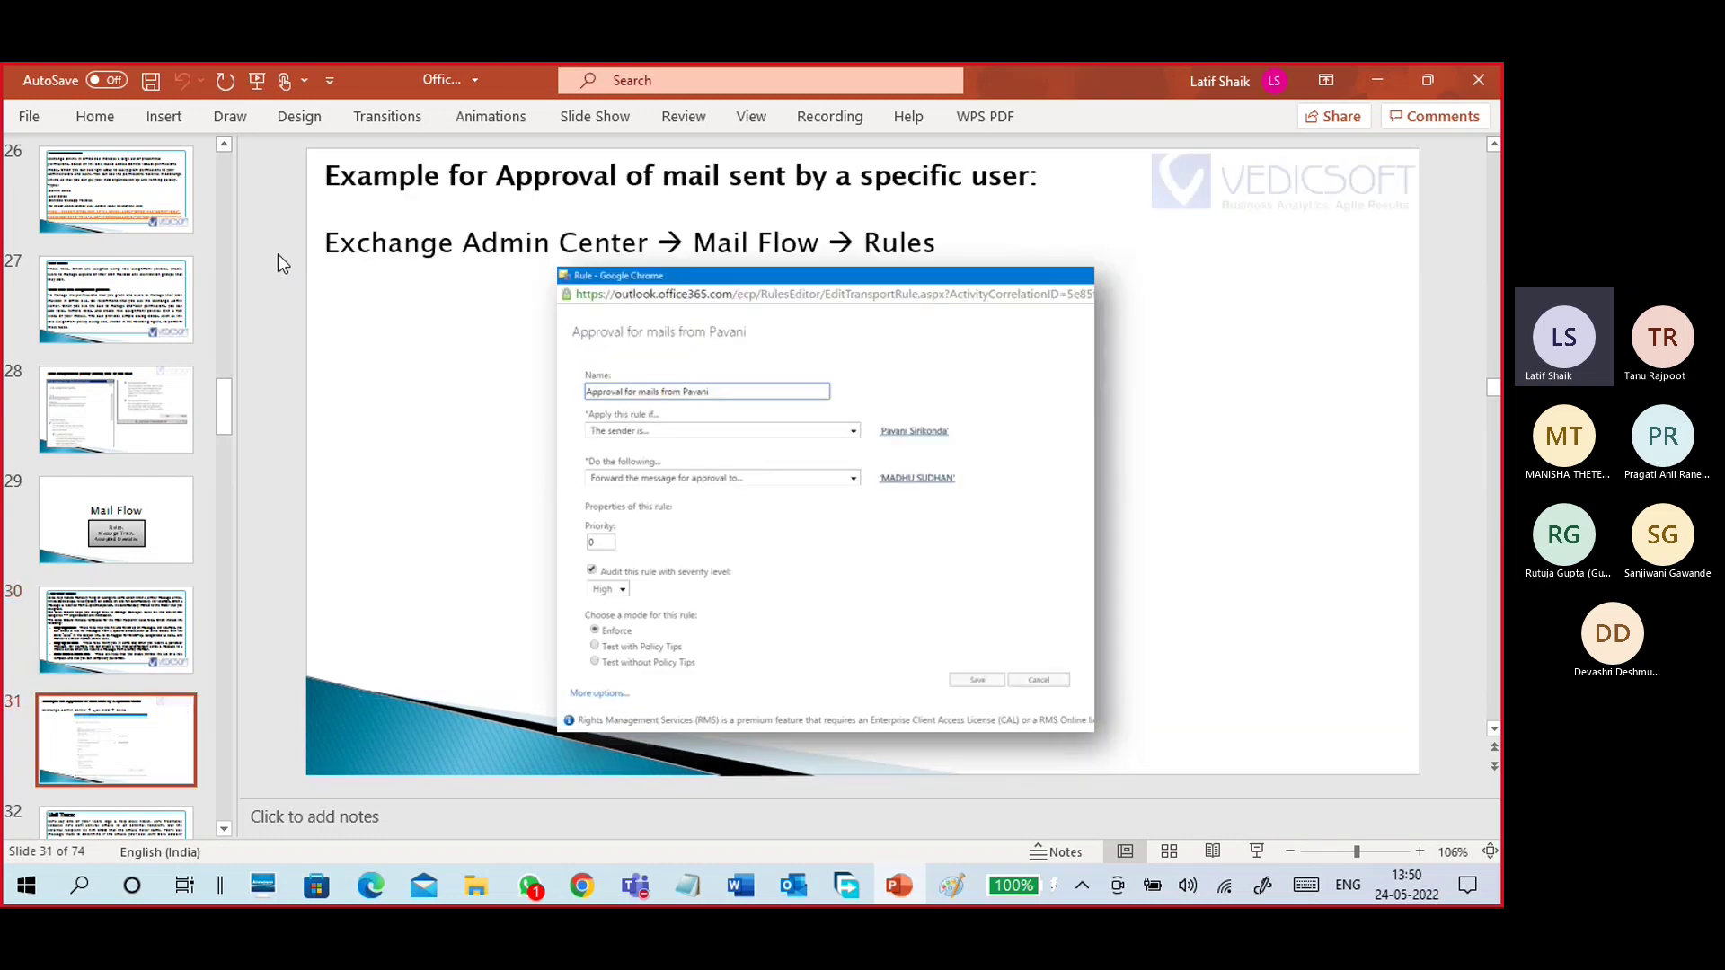